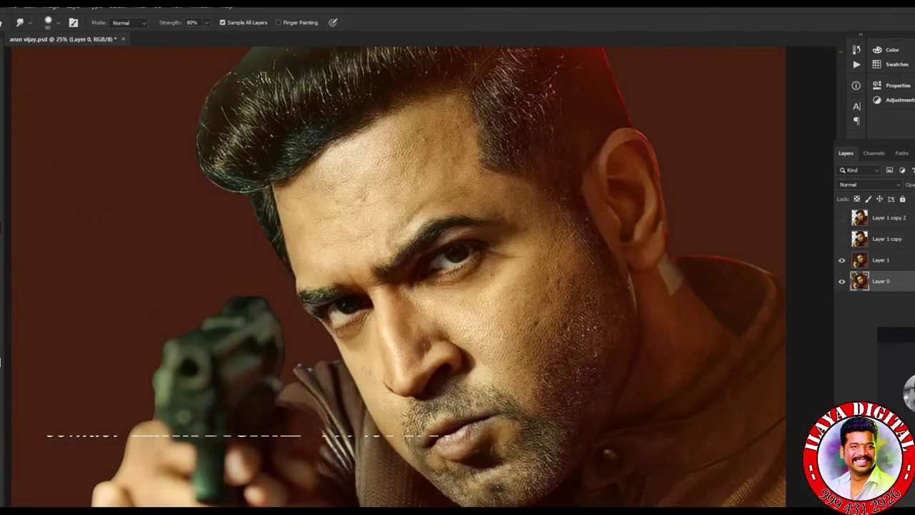
Compare the original photo with the edited portrait layers by toggling layer visibility.
alt+click(841, 218)
click(841, 259)
click(841, 260)
click(841, 281)
click(841, 239)
key(ctrl+minus)
Copy the man from Layer 0 onto a new layer using a feathered outline selection, and show only that layer.
key(l)
mouse_move(336, 307)
mouse_down()
mouse_move(508, 87)
mouse_move(658, 504)
mouse_move(299, 289)
mouse_move(336, 315)
mouse_up()
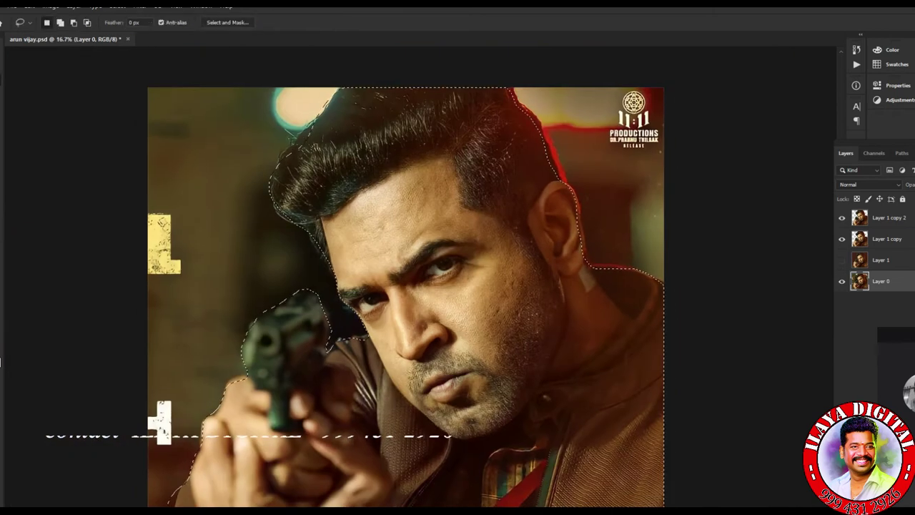
click(841, 239)
click(841, 259)
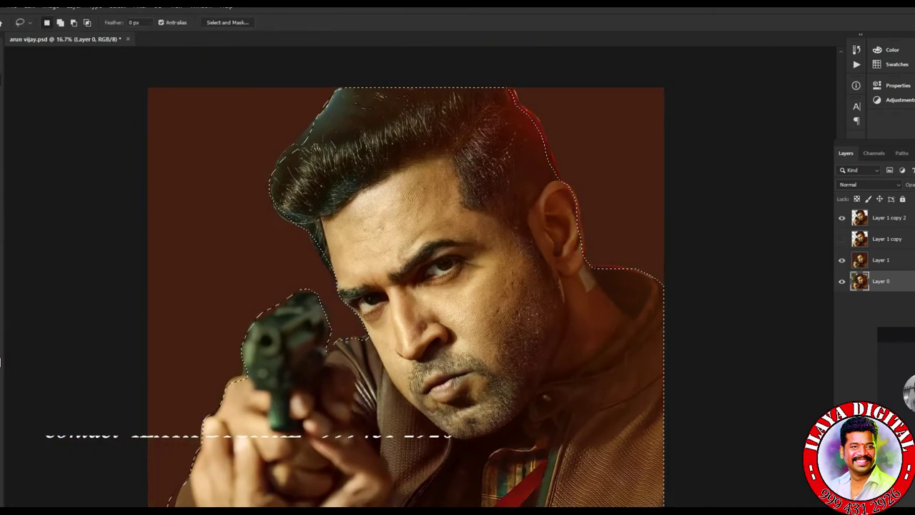
key(shift+F6)
key(Return)
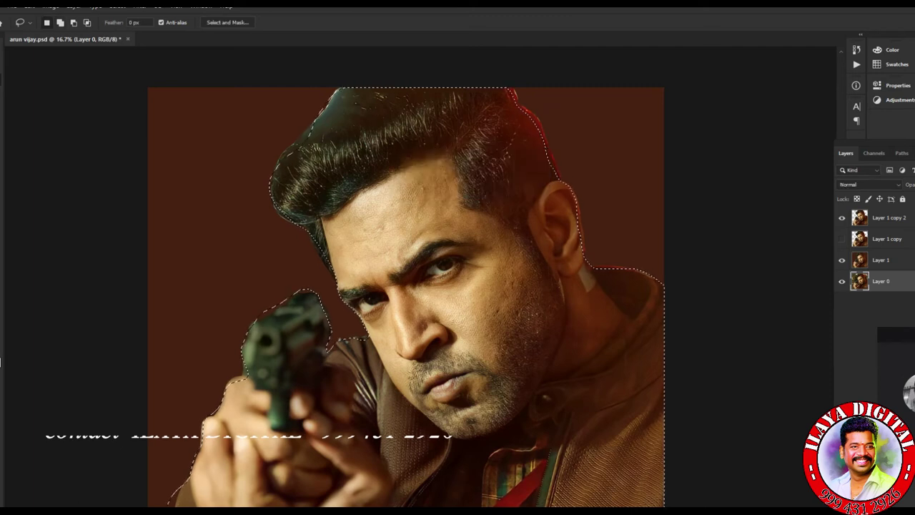
key(ctrl+j)
click(841, 259)
click(842, 302)
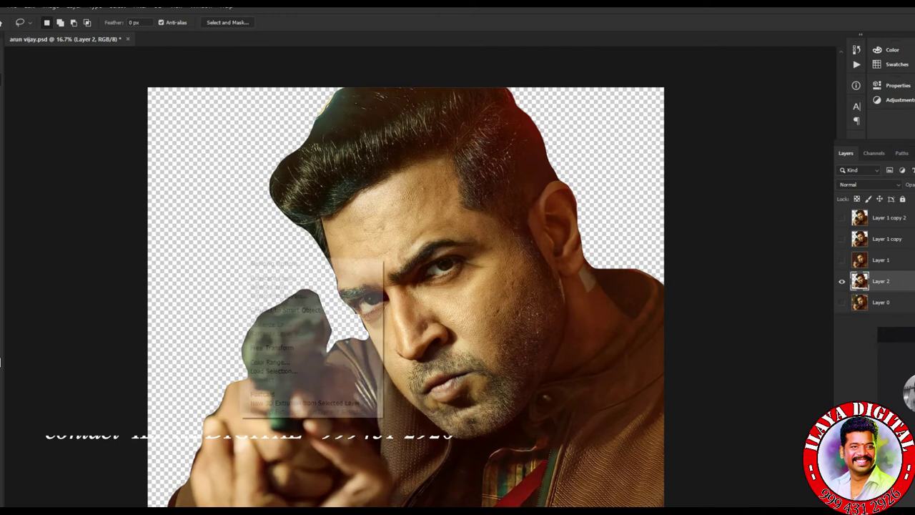
Delete the new layer holding the copied cutout of the man.
right_click(1, 254)
right_click(1, 80)
click(28, 80)
key(Delete)
Show Layer 1, Layer 1 copy and Layer 1 copy 2, and make Layer 1 copy 2 the active layer.
click(841, 260)
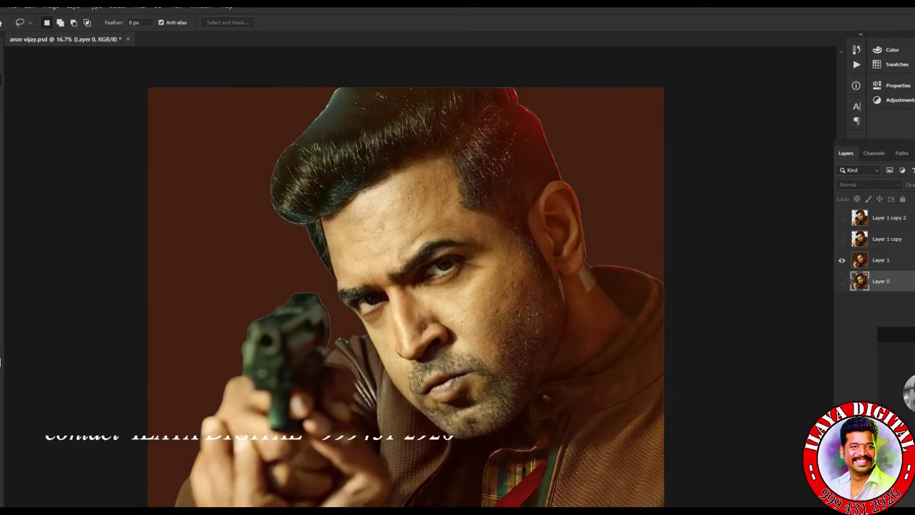
click(841, 239)
click(841, 218)
click(886, 218)
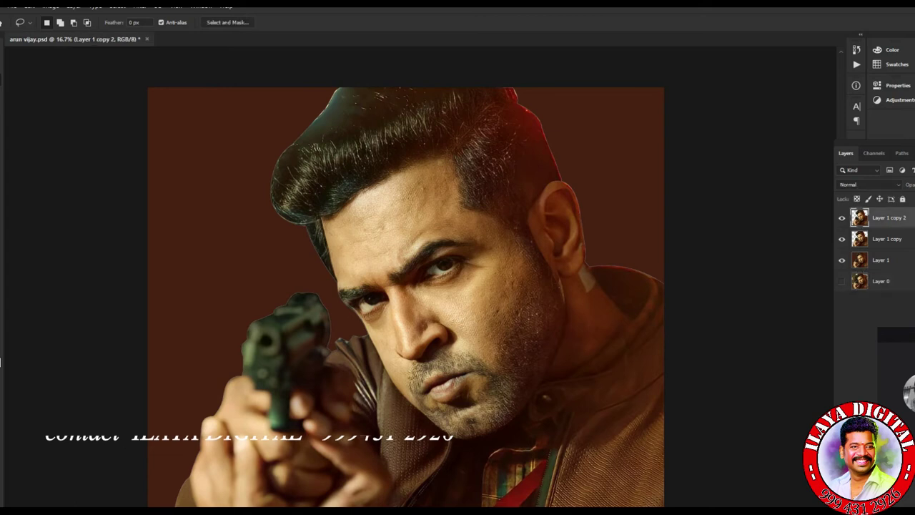
Shift the man's cutout on Layer 1 copy 2 aside and bring it back into alignment with the layers beneath.
scroll(406, 297, up, 2)
key(v)
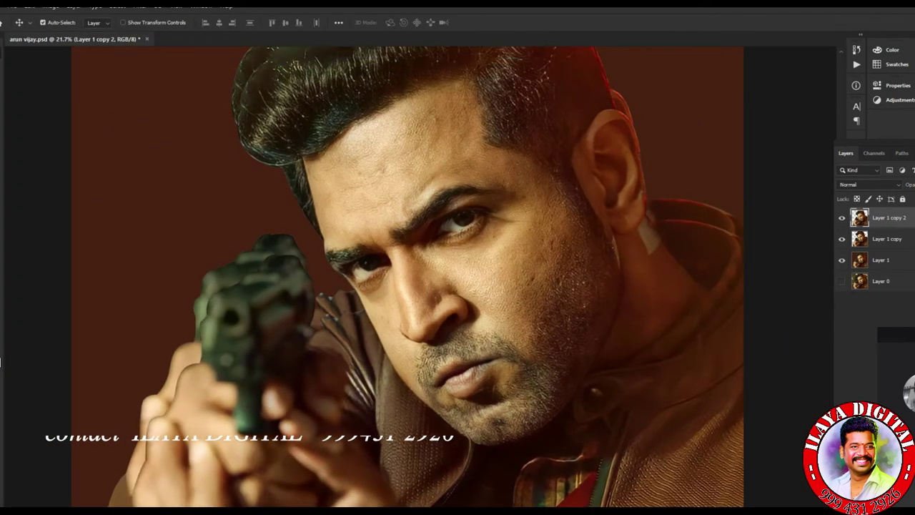
scroll(407, 277, down, 1)
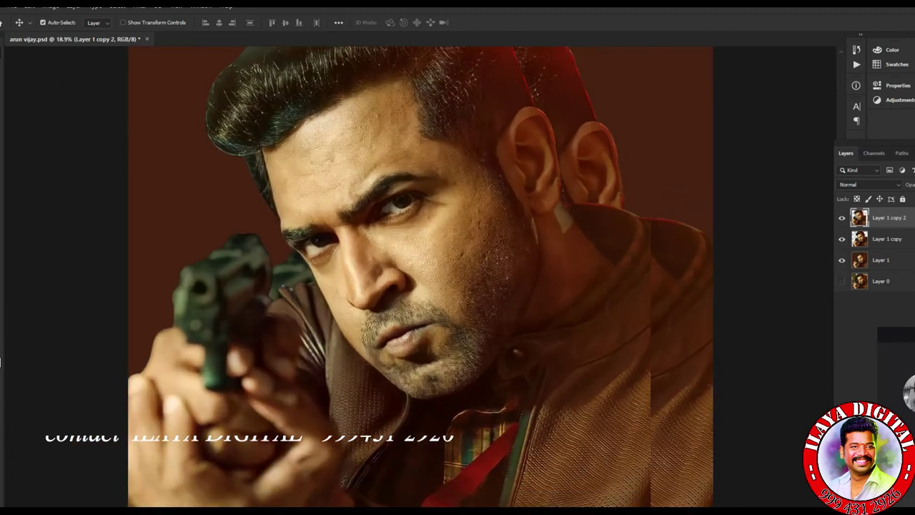
drag(401, 286, 461, 303)
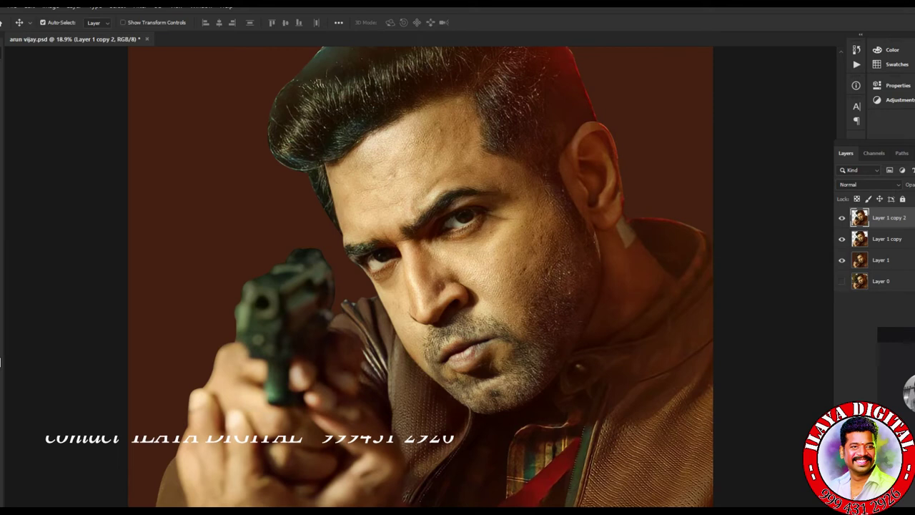
Apply Color Balance to Layer 1 copy 2 with shadows green +5 and highlights red -9 and blue +41.
key(ctrl+b)
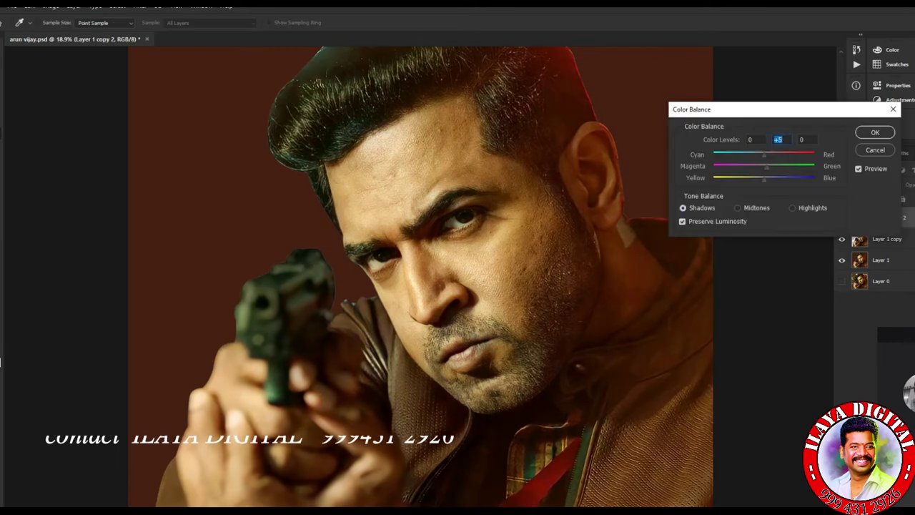
click(792, 208)
drag(764, 178, 752, 155)
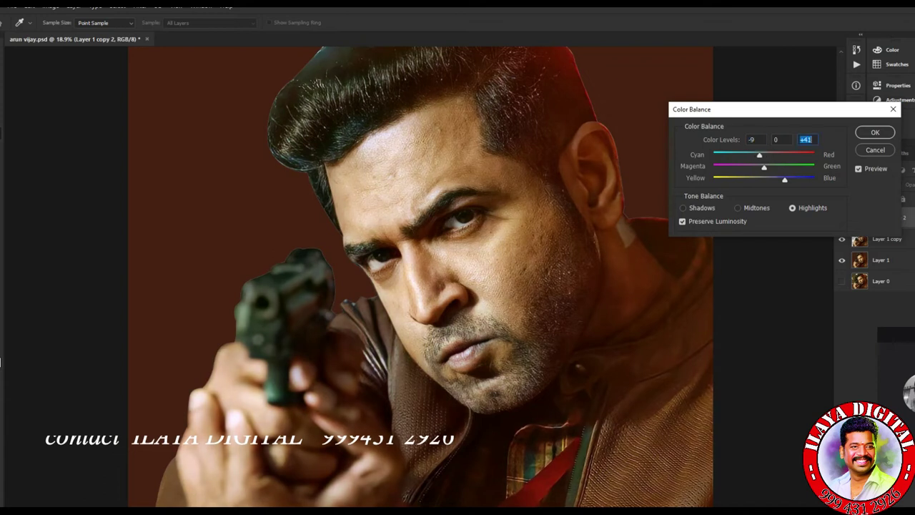
key(Return)
key(ctrl+l)
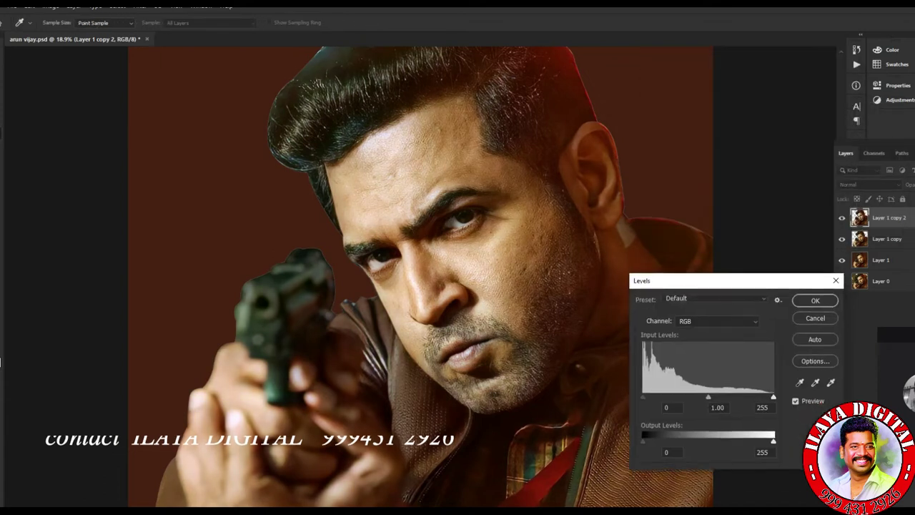
key(Escape)
key(ctrl+b)
key(Escape)
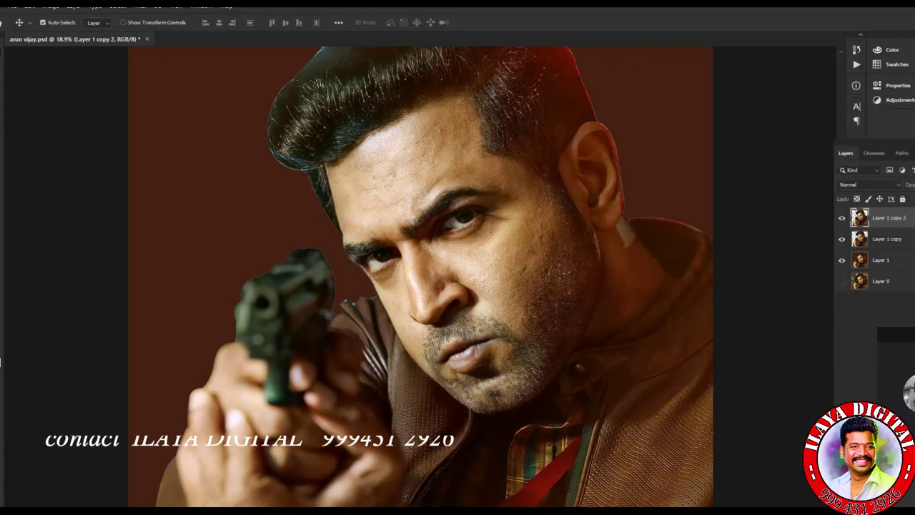
Apply Levels to Layer 1 copy 2 with input black 10 and input white 243.
key(ctrl+l)
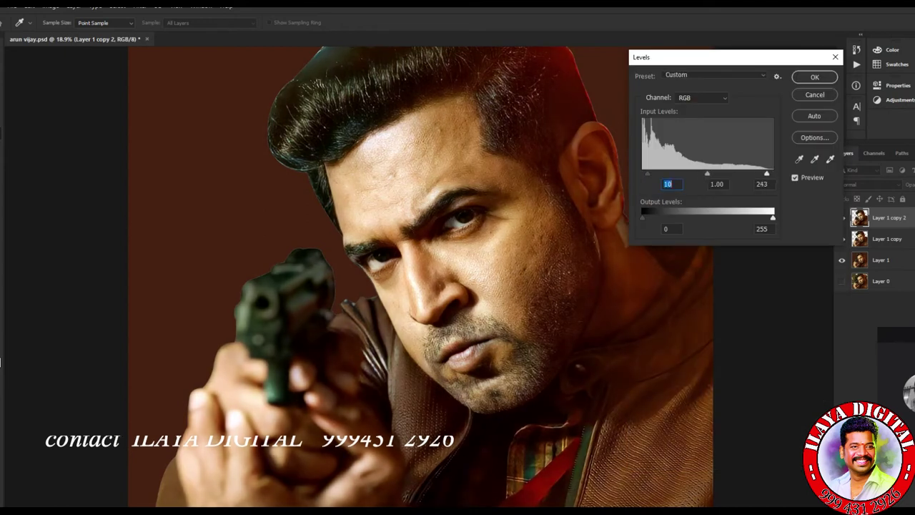
key(Return)
Select the bright skin highlights on Layer 1 copy 2, adjust their Blue channel with Levels, and clear the selection.
key(alt+s)
key(Return)
key(alt+Down)
key(Return)
key(Return)
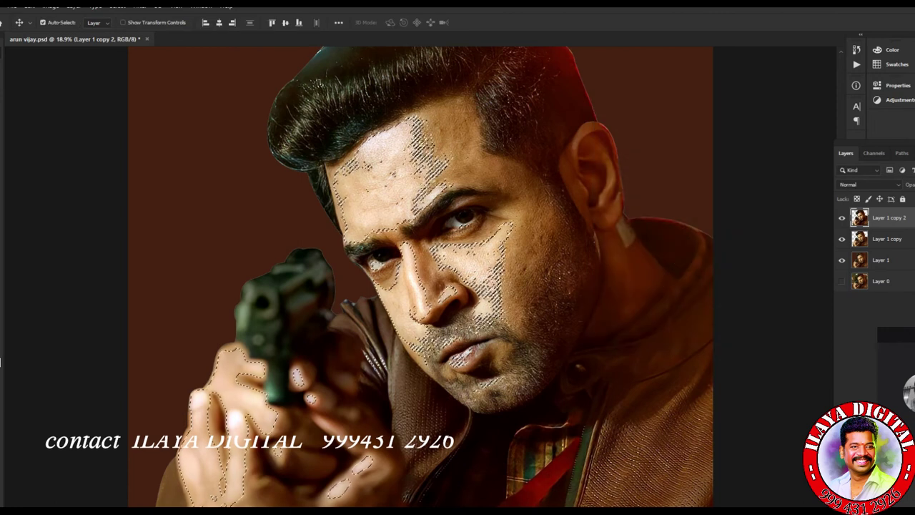
key(ctrl+l)
key(alt+5)
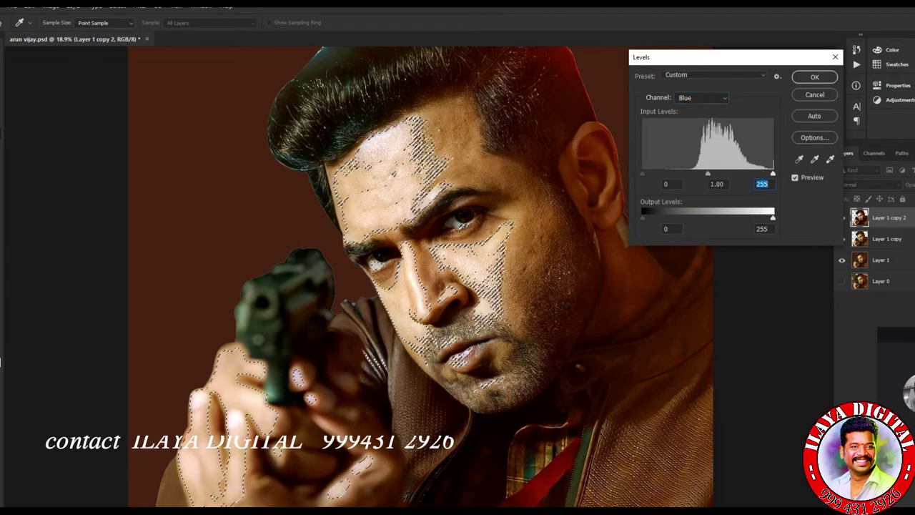
key(Return)
key(ctrl+d)
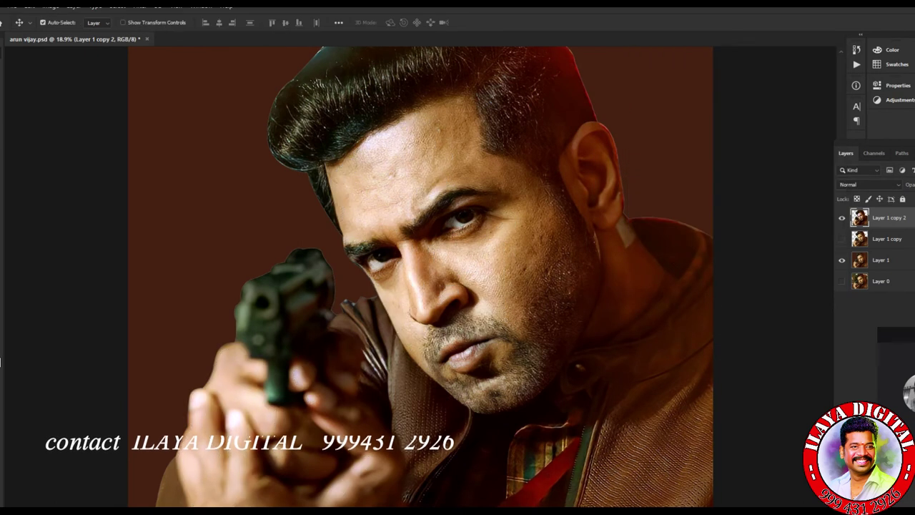
Apply the Camera Raw Filter to Layer 1 copy 2 with Color Mixer hues Yellows +5, Blues +20 and Magentas +1.
key(ctrl+shift+a)
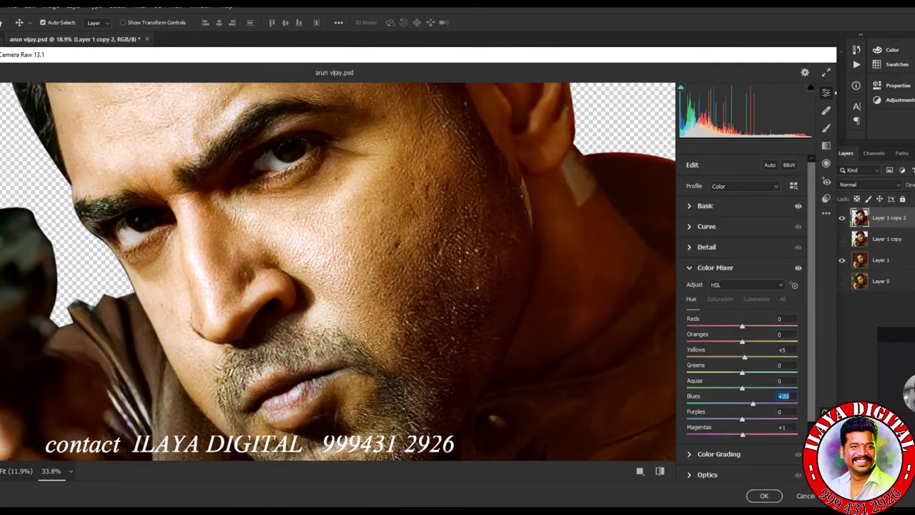
key(Return)
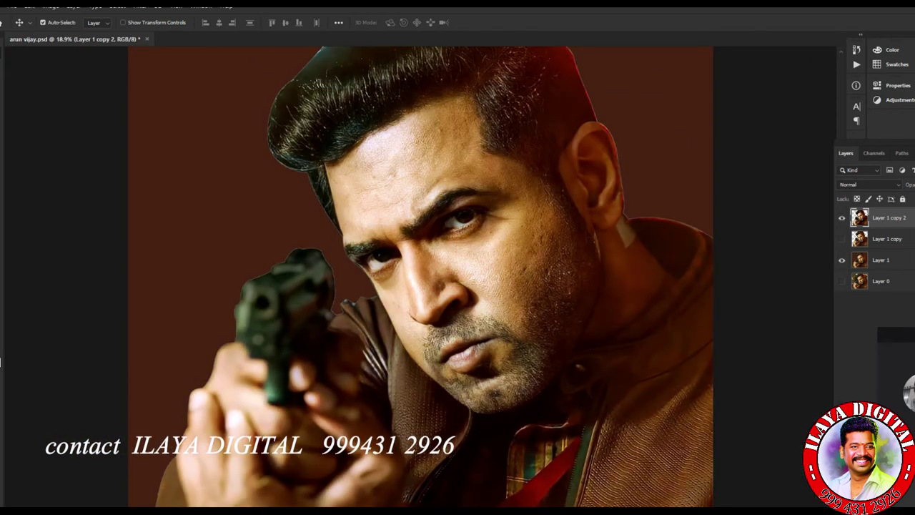
Add an empty layer above the portrait and apply a Sharpen filter to Layer 1 copy 2.
key(ctrl+shift+alt+e)
scroll(454, 286, up, 4)
click(137, 6)
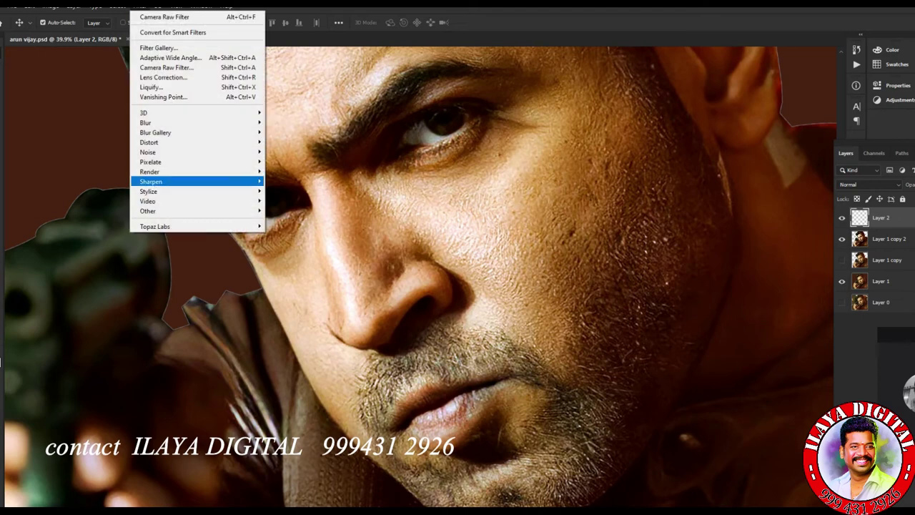
click(889, 238)
click(137, 6)
mouse_move(193, 182)
click(292, 229)
click(708, 131)
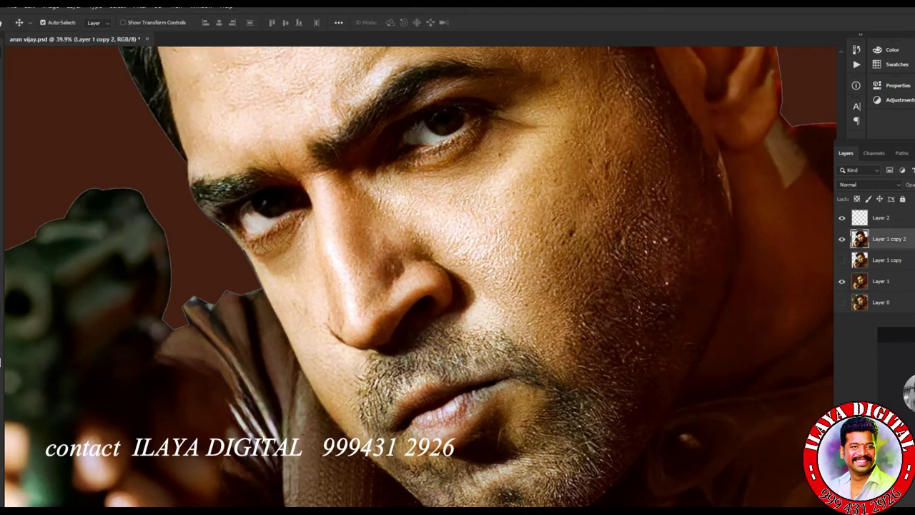
Lasso the areas around both eyes on Layer 1 copy 2 and feather the selection.
click(886, 218)
scroll(436, 179, up, 3)
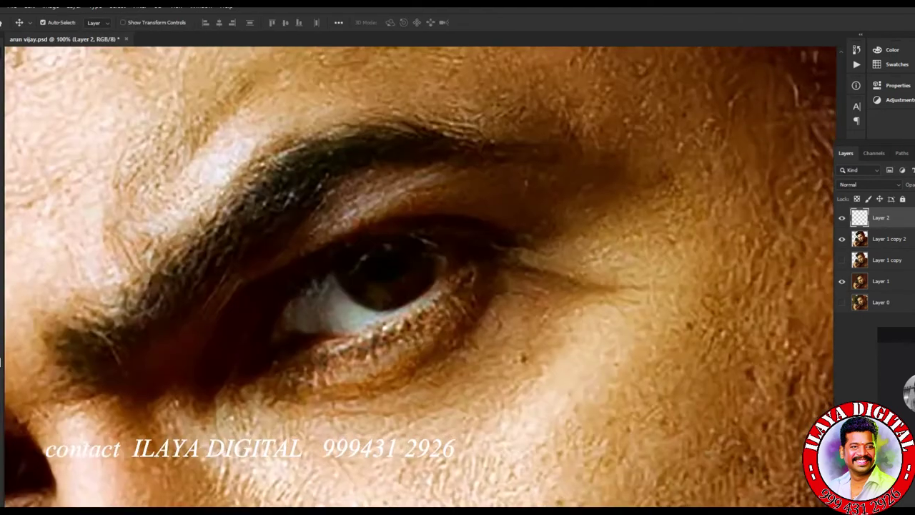
scroll(454, 286, down, 4)
click(888, 239)
key(l)
drag(539, 218, 407, 283)
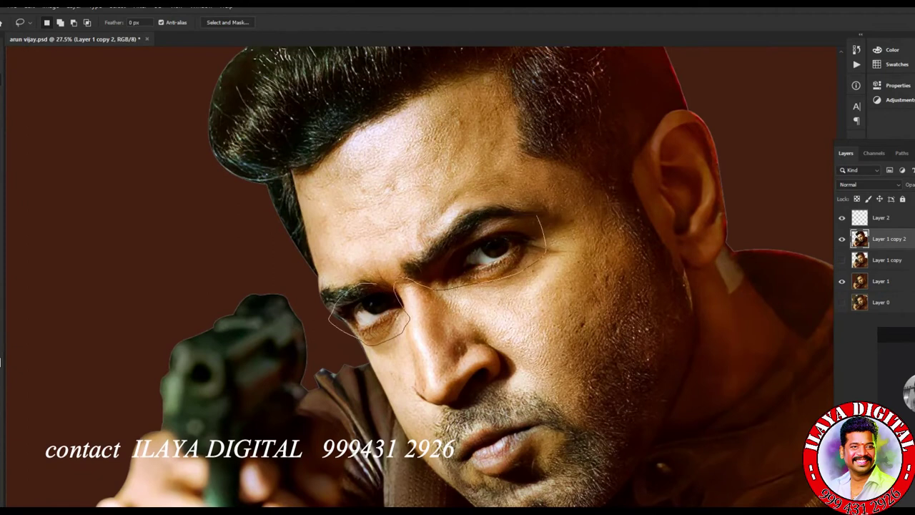
key(shift+F6)
key(Return)
Brighten the selected eyes by lowering the input white level in Levels, and clear the selection.
key(ctrl+l)
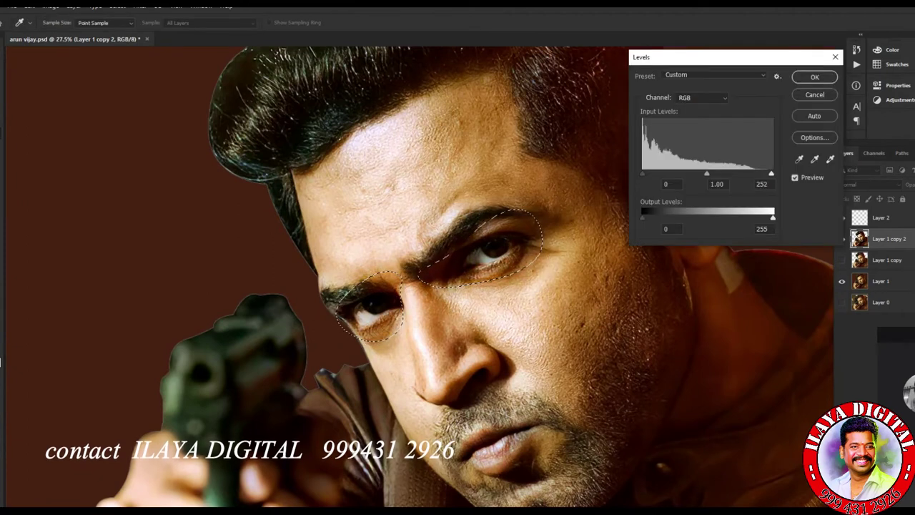
drag(770, 174, 746, 174)
key(Return)
key(ctrl+d)
scroll(517, 276, up, 4)
key(ctrl+0)
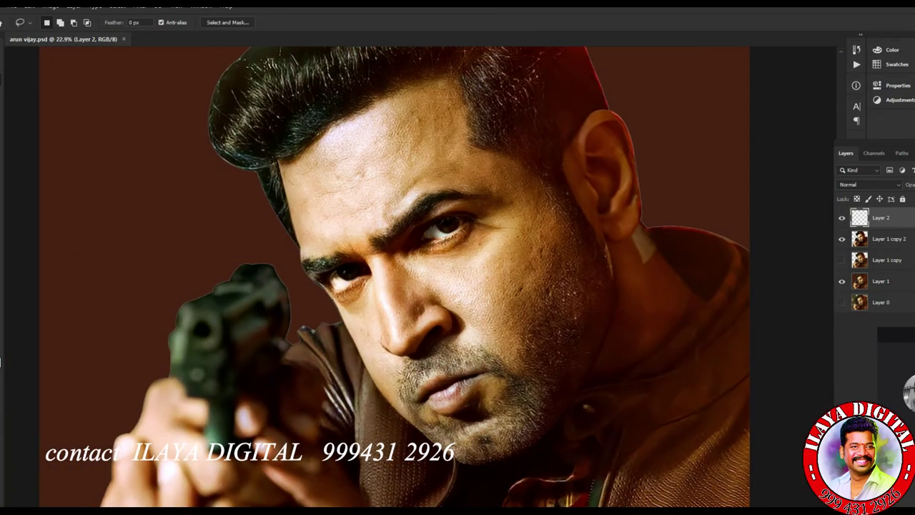
Set up the Smudge tool with the Smudge Brush preset at 70% strength for work on Layer 2.
key(r)
scroll(429, 322, up, 1)
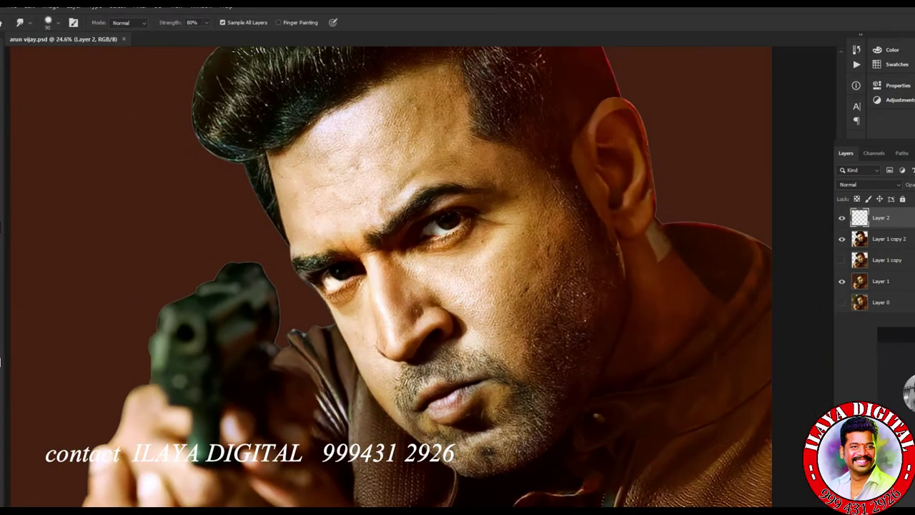
scroll(410, 320, up, 6)
right_click(225, 78)
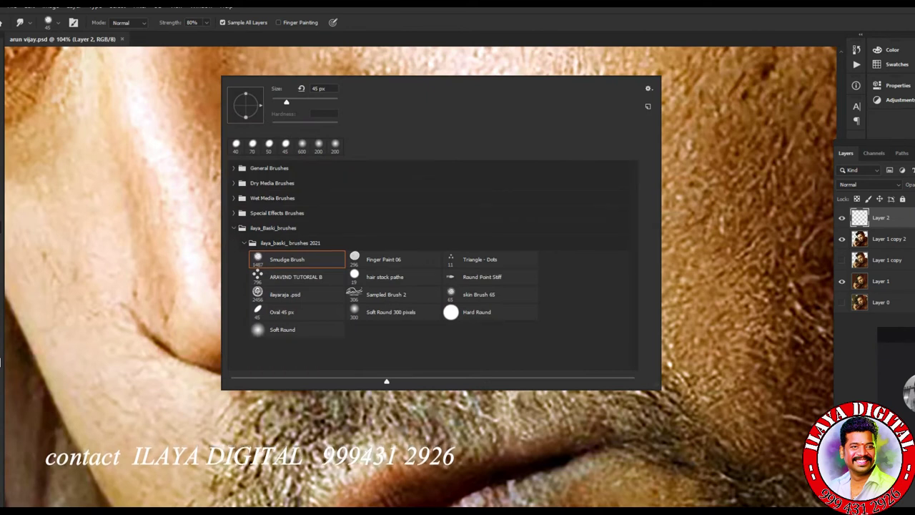
double_click(296, 259)
click(191, 22)
text(70)
key(Return)
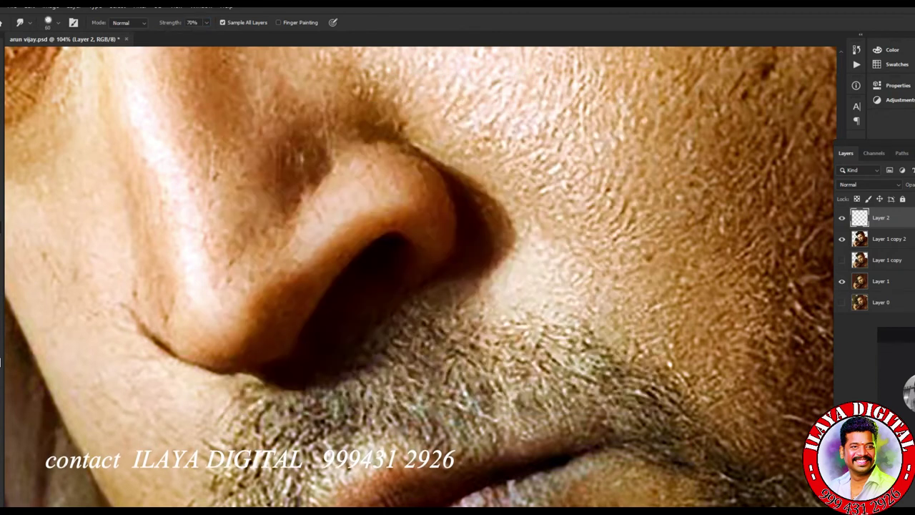
Enable Transfer in the smudge brush's settings and set its strength control to Pen Pressure.
key(F5)
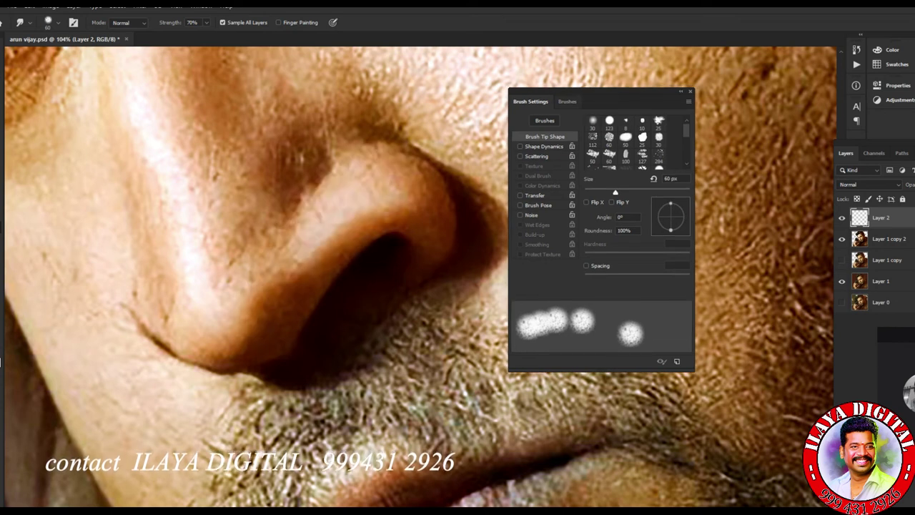
click(535, 195)
click(638, 188)
click(636, 213)
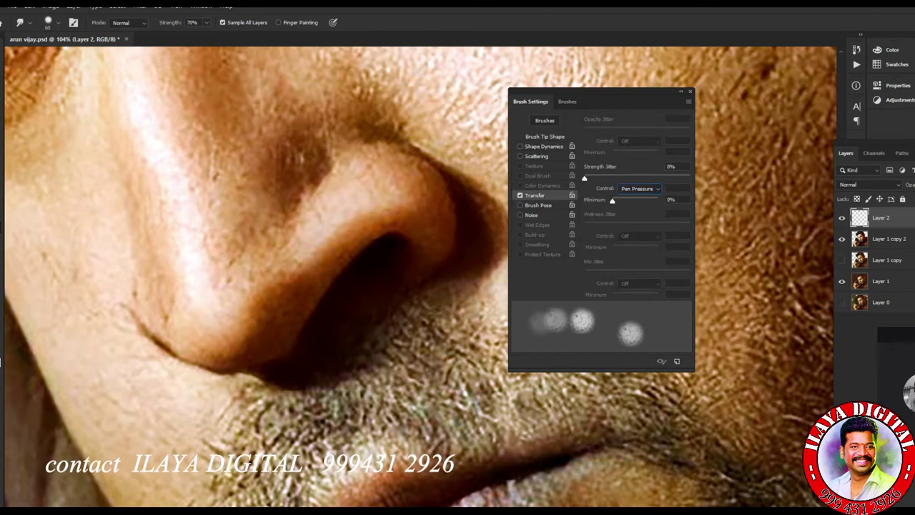
Try smudging the skin on the side of the nose with the pen-pressure brush, and undo the strokes.
drag(296, 153, 236, 235)
key(Up)
key(Down)
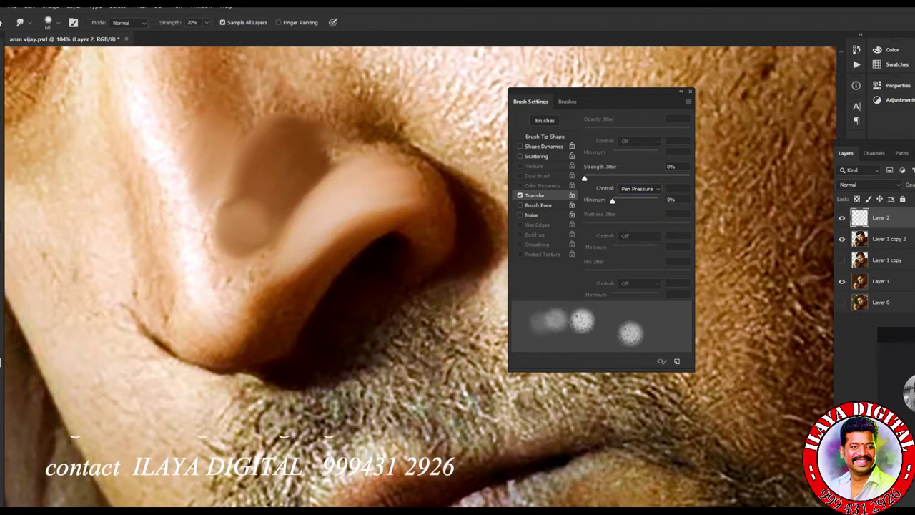
key(Up)
key(Down)
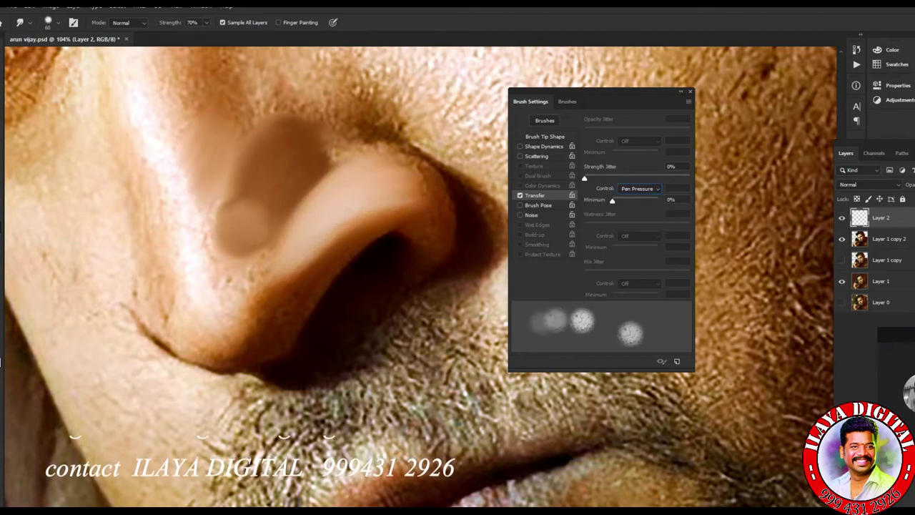
key(ctrl+z)
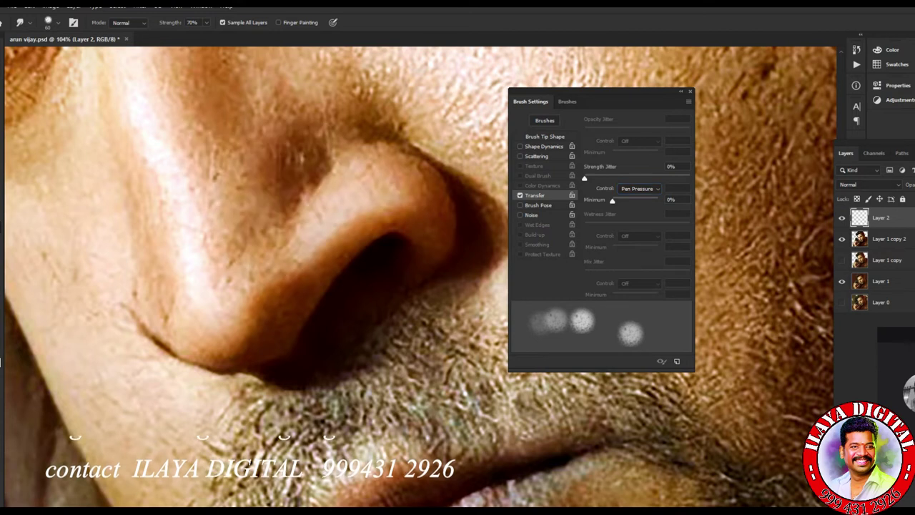
Enable Spacing at 25% in the smudge brush's tip shape settings.
click(545, 136)
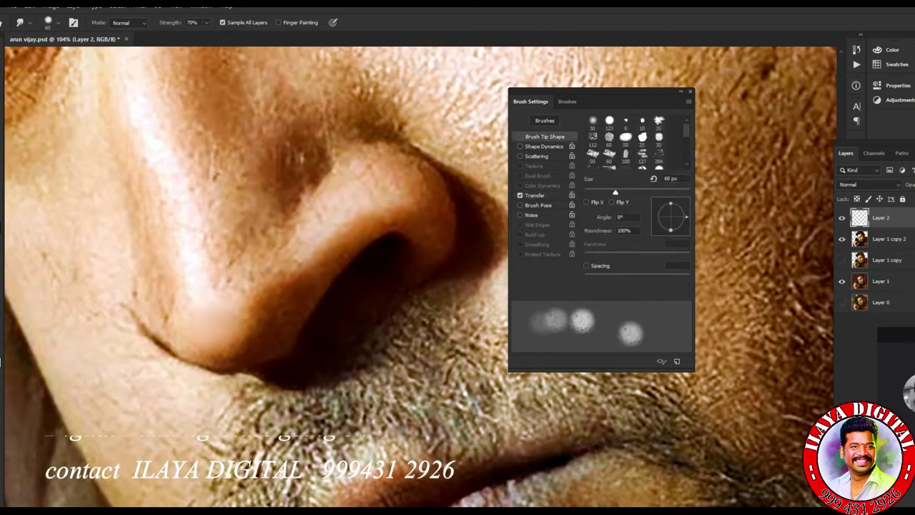
click(587, 266)
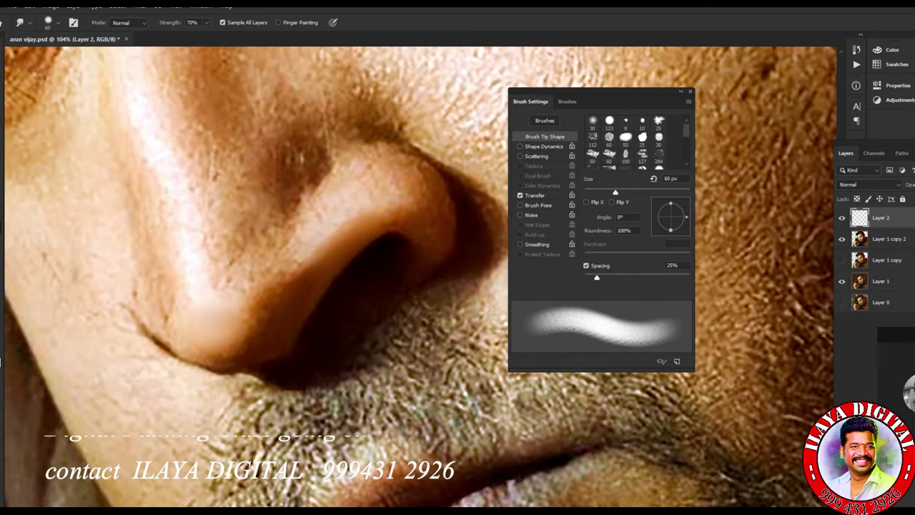
Disable Spacing in the smudge brush's tip shape settings and open its Transfer options.
click(586, 265)
click(535, 195)
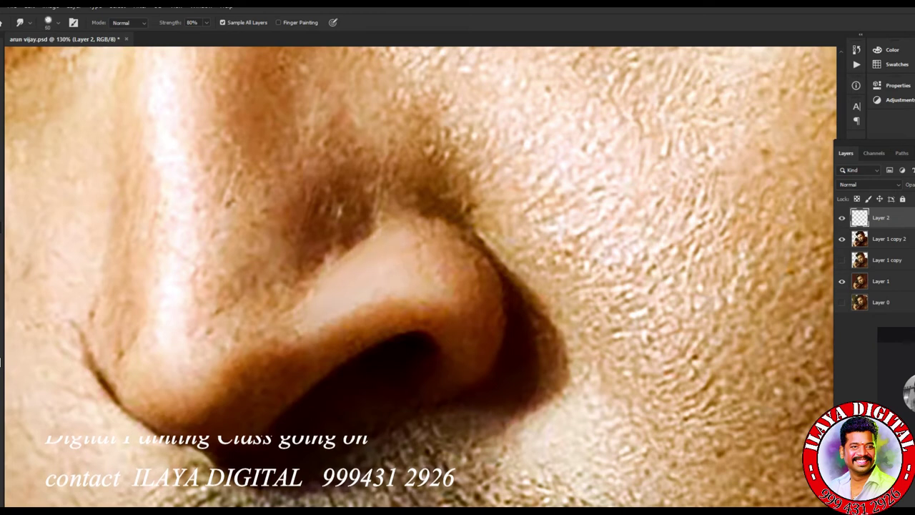
Smudge the nose tip, the lower nostril rim and the bright highlight above the tip at 80% strength.
scroll(422, 278, down, 2)
scroll(421, 278, up, 4)
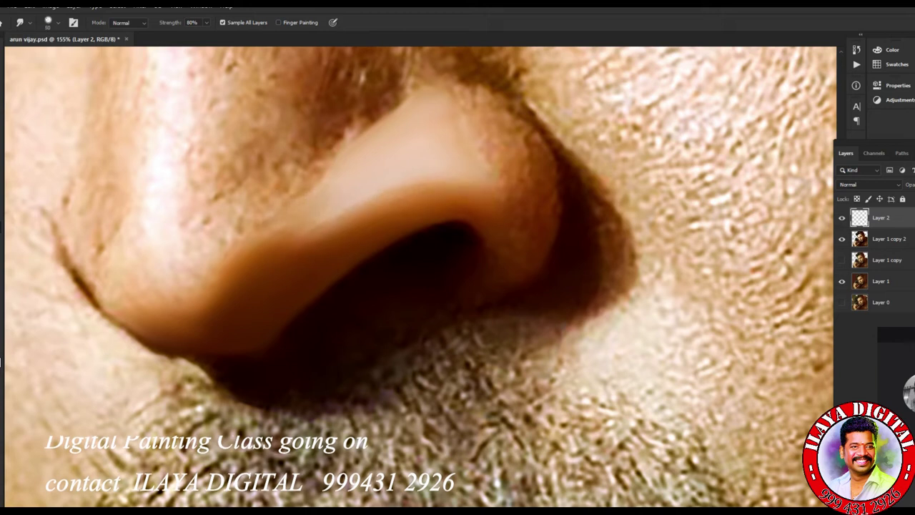
drag(152, 235, 157, 270)
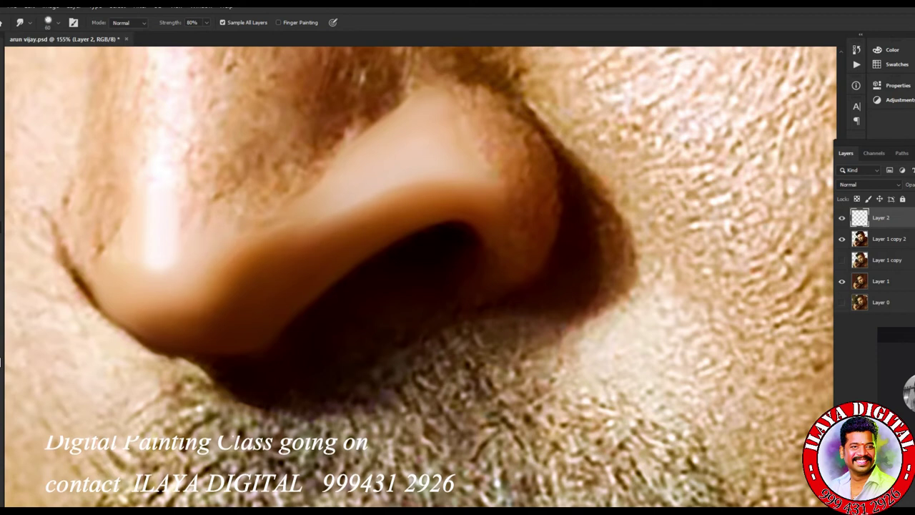
scroll(328, 258, up, 2)
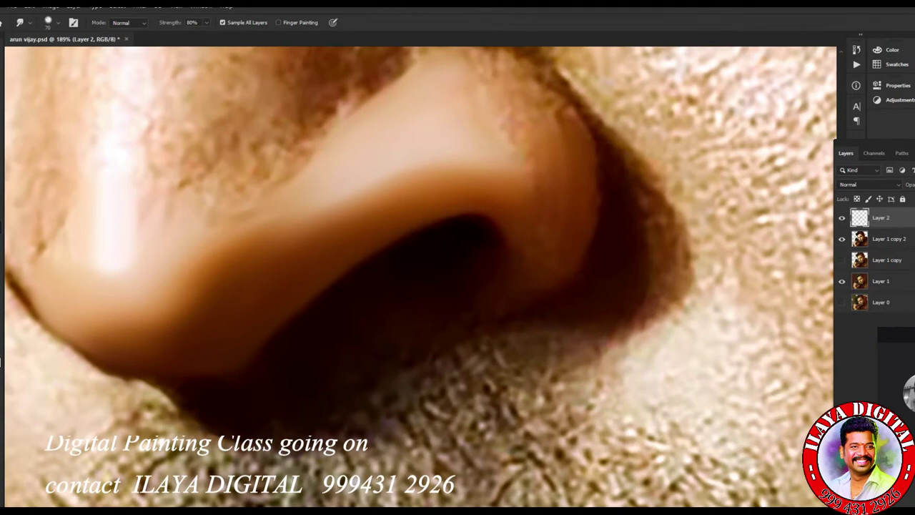
Smudge the outer wing of the nostril along its curved edge to smooth the rough skin.
key(ctrl+0)
scroll(329, 257, up, 5)
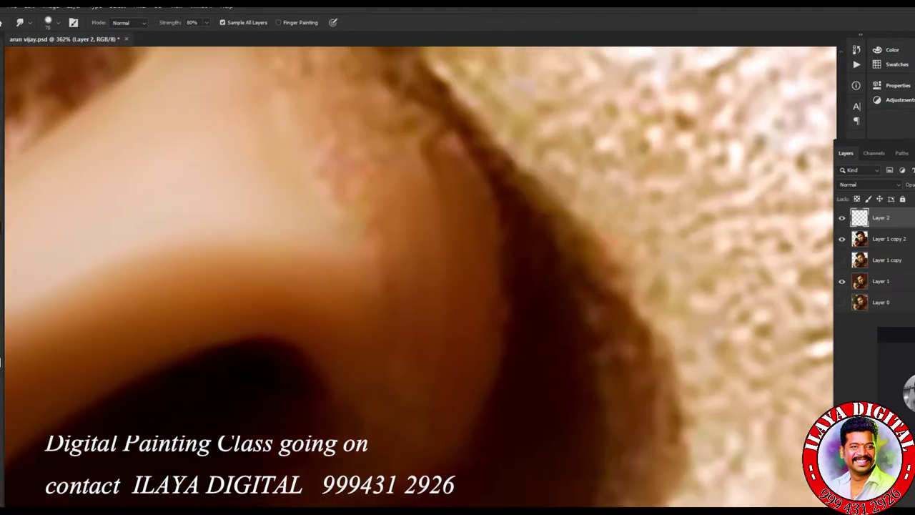
scroll(420, 276, down, 4)
mouse_move(457, 107)
mouse_down()
mouse_move(480, 114)
mouse_move(517, 166)
mouse_up()
drag(483, 116, 495, 127)
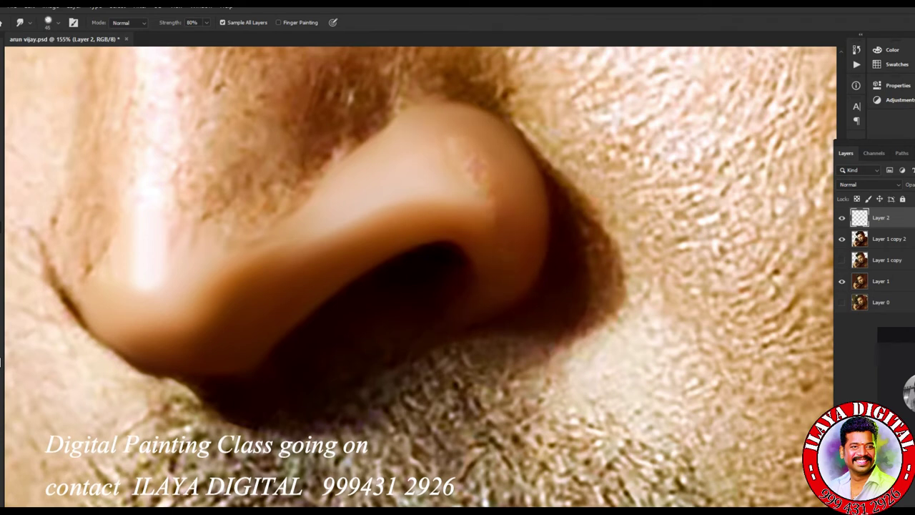
Reduce the smudge brush to 30 px and smooth the outline of the nose tip on its far side and underside.
key(bracketleft)
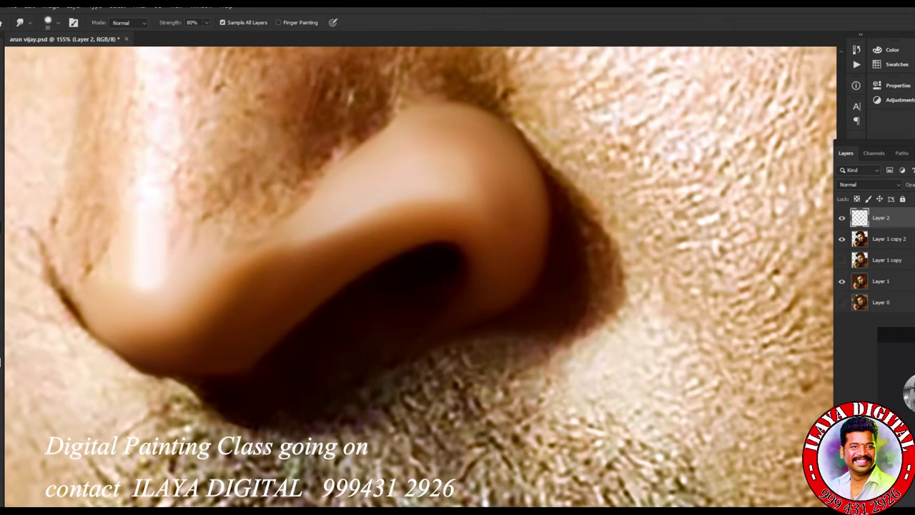
drag(187, 384, 110, 345)
mouse_move(50, 263)
mouse_down()
mouse_move(86, 327)
mouse_move(120, 358)
mouse_up()
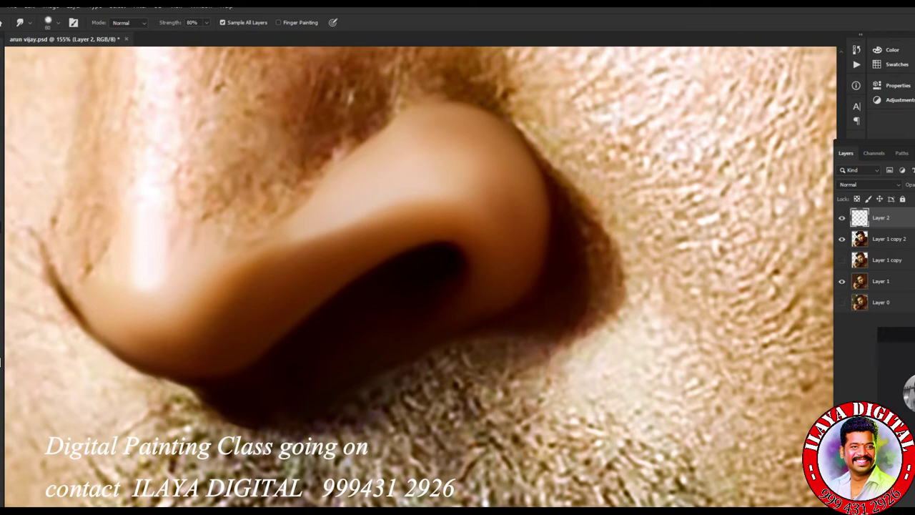
Smudge the dark shadow beside the nostril wing, following its curve from the upper crease to the lower end.
drag(551, 175, 544, 151)
drag(606, 309, 592, 333)
drag(547, 164, 537, 146)
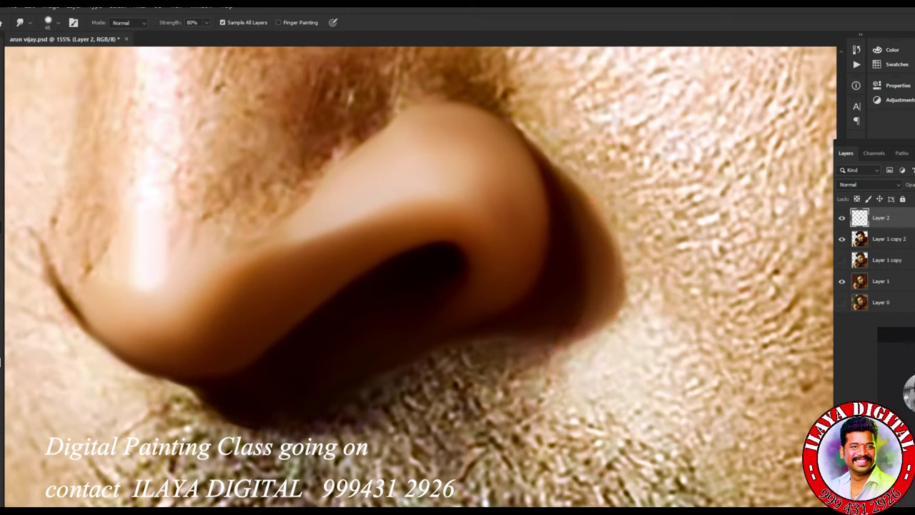
drag(574, 183, 566, 173)
drag(608, 319, 596, 334)
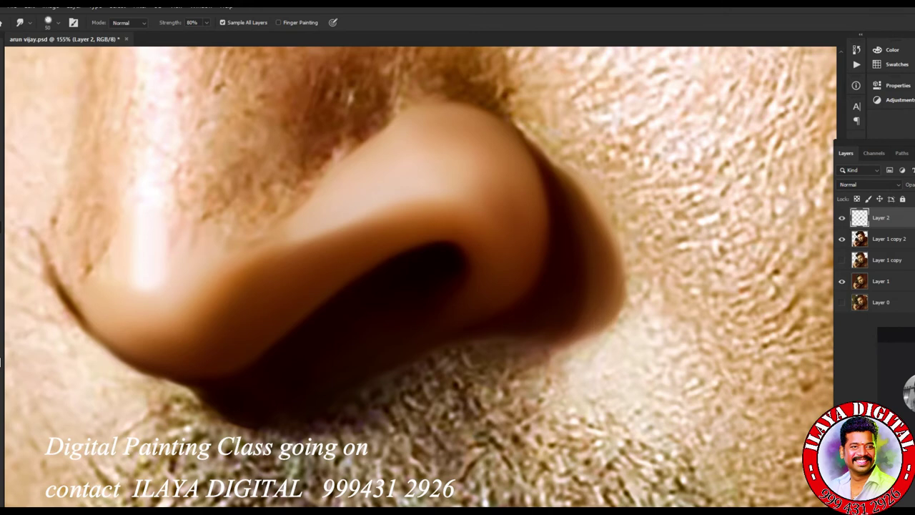
Smooth the nose bridge from between the eyes downward with a 100 px smudge brush.
key(ctrl+0)
scroll(421, 279, up, 5)
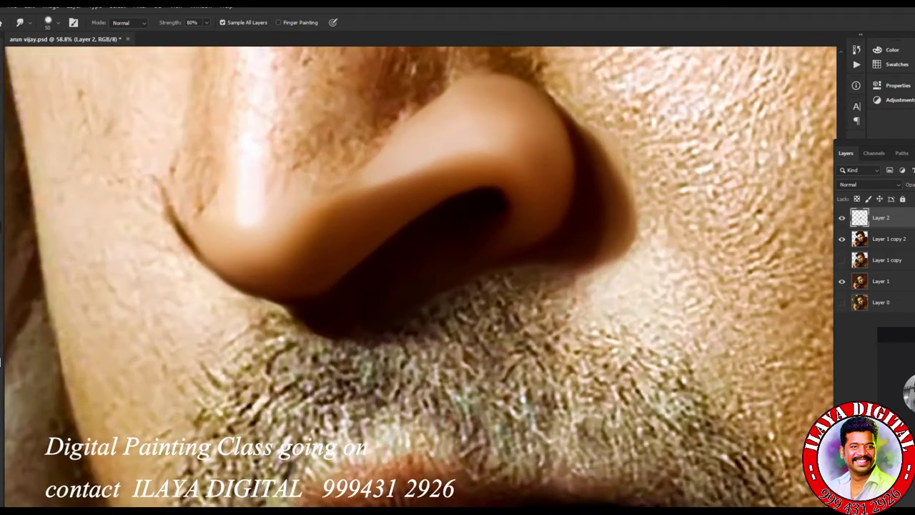
scroll(421, 279, down, 2)
mouse_move(311, 98)
mouse_down()
mouse_move(286, 111)
mouse_move(346, 127)
mouse_move(341, 148)
mouse_move(359, 156)
mouse_move(351, 195)
mouse_up()
mouse_move(357, 293)
mouse_down()
mouse_move(333, 310)
mouse_move(325, 333)
mouse_move(335, 368)
mouse_up()
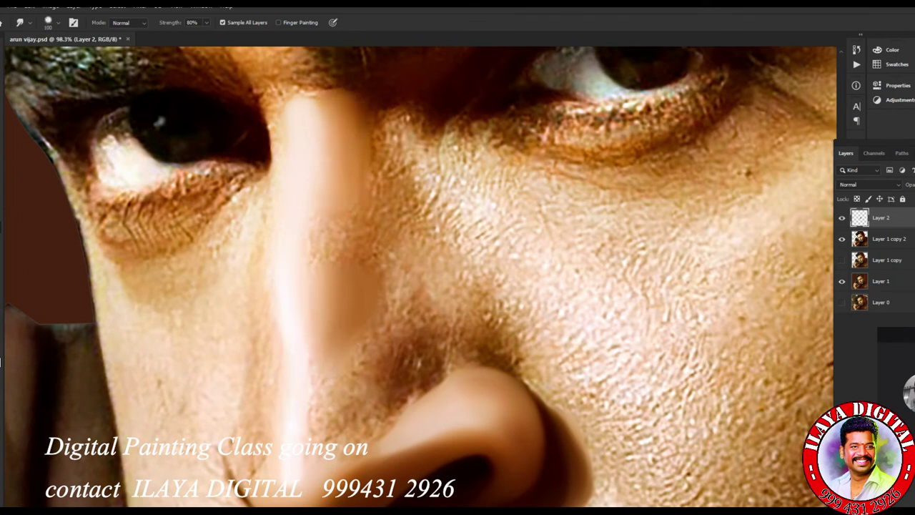
drag(370, 177, 367, 139)
drag(336, 106, 314, 147)
drag(354, 230, 333, 263)
drag(404, 207, 384, 210)
drag(397, 175, 382, 163)
drag(380, 128, 379, 175)
drag(406, 227, 401, 236)
drag(375, 188, 375, 201)
Smudge the shaded side of the nose from mid-bridge down to the dark hollow above the nostril.
drag(393, 287, 413, 297)
mouse_move(419, 236)
mouse_down()
mouse_move(459, 282)
mouse_move(443, 318)
mouse_up()
mouse_move(381, 314)
mouse_down()
mouse_move(375, 338)
mouse_move(314, 382)
mouse_up()
drag(336, 213, 326, 263)
drag(363, 384, 354, 423)
drag(341, 355, 331, 361)
drag(394, 413, 355, 432)
drag(425, 357, 407, 401)
drag(440, 311, 397, 336)
mouse_move(426, 295)
mouse_down()
mouse_move(405, 316)
mouse_move(368, 422)
mouse_up()
key(ctrl+minus)
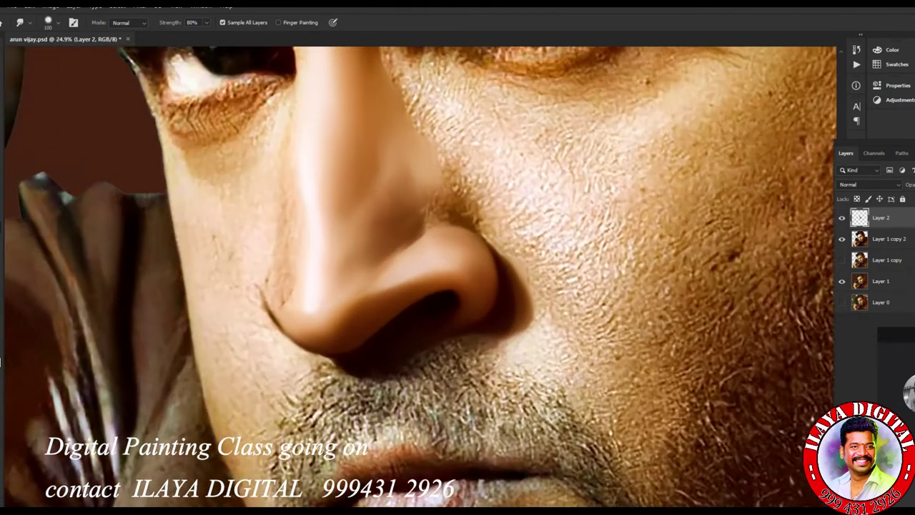
Rotate the view to level the nose and touch up the nostril area, alternating the Smudge tool with the Eraser at 47% opacity.
key(ctrl+plus)
key(e)
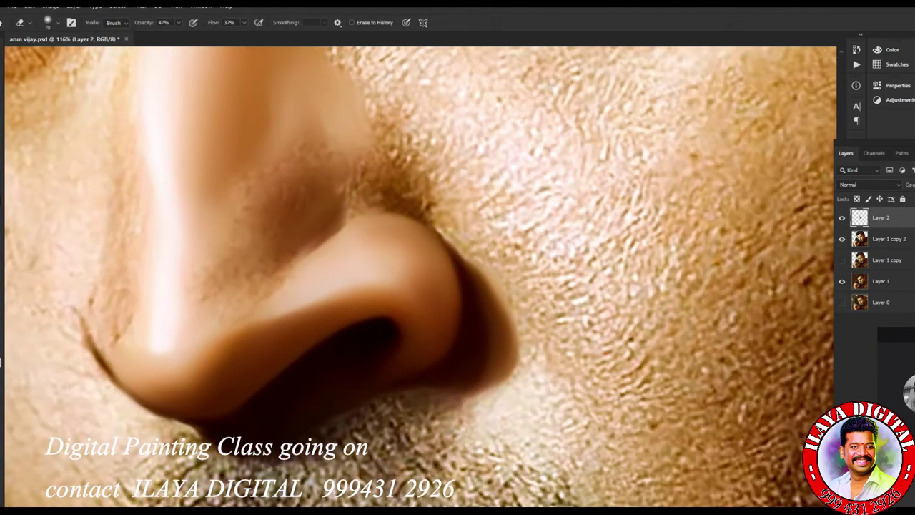
key(r)
drag(429, 286, 500, 215)
scroll(422, 279, down, 3)
key(r)
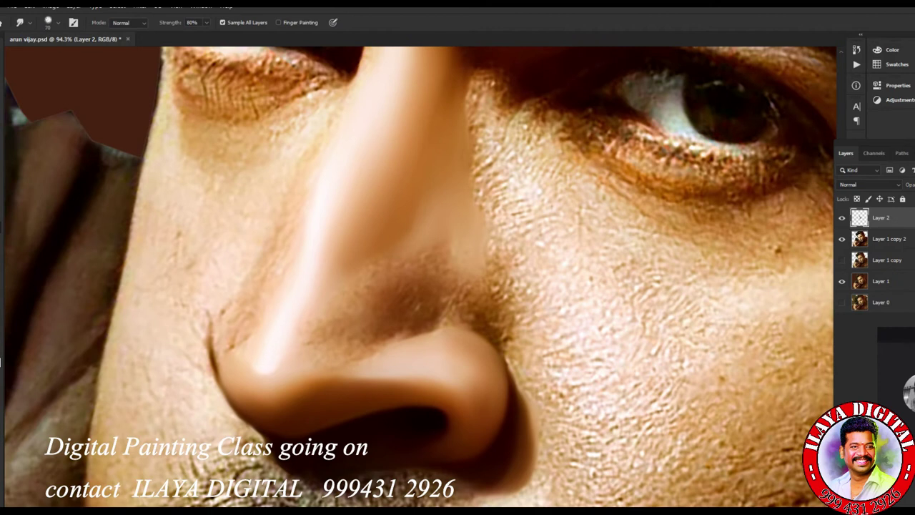
key(bracketright)
key(e)
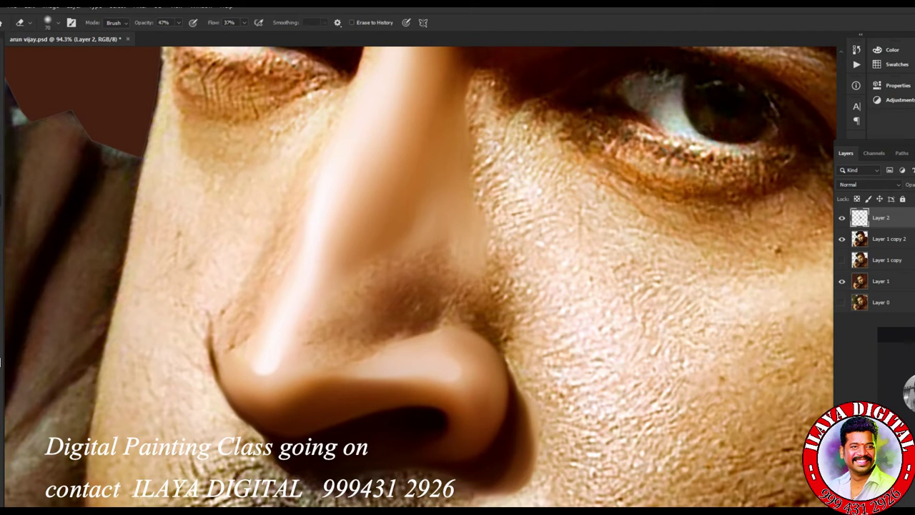
key(r)
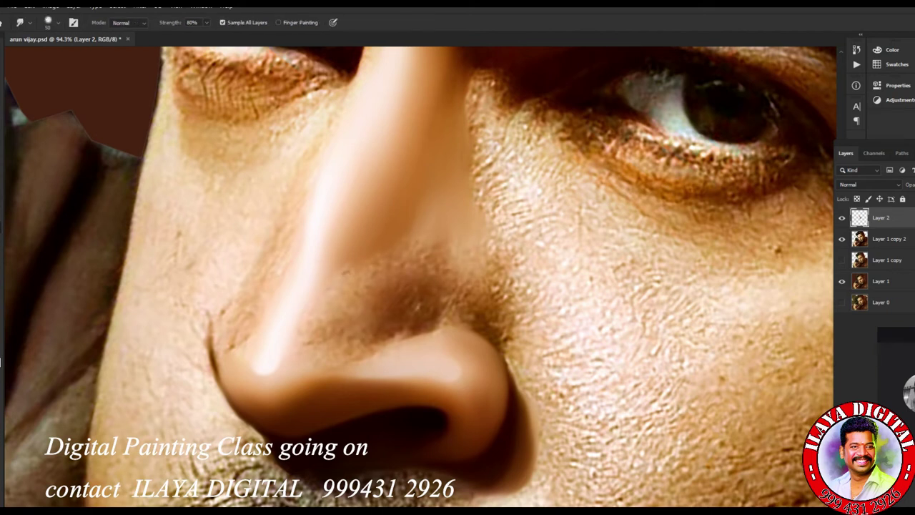
Smudge the dark hollow above the nostril and the crease where the nose meets the cheek, varying the brush size.
scroll(268, 371, down, 1)
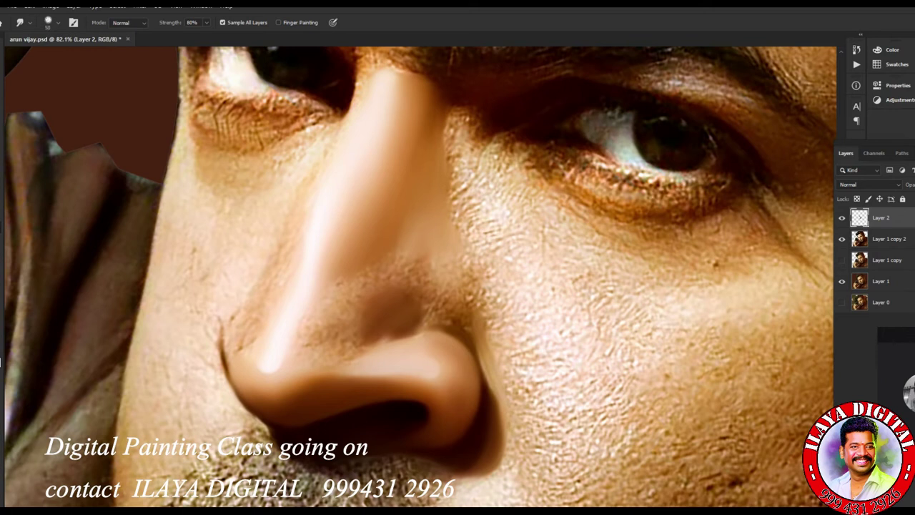
drag(478, 293, 486, 320)
mouse_move(409, 270)
mouse_down()
mouse_move(429, 297)
mouse_move(423, 318)
mouse_up()
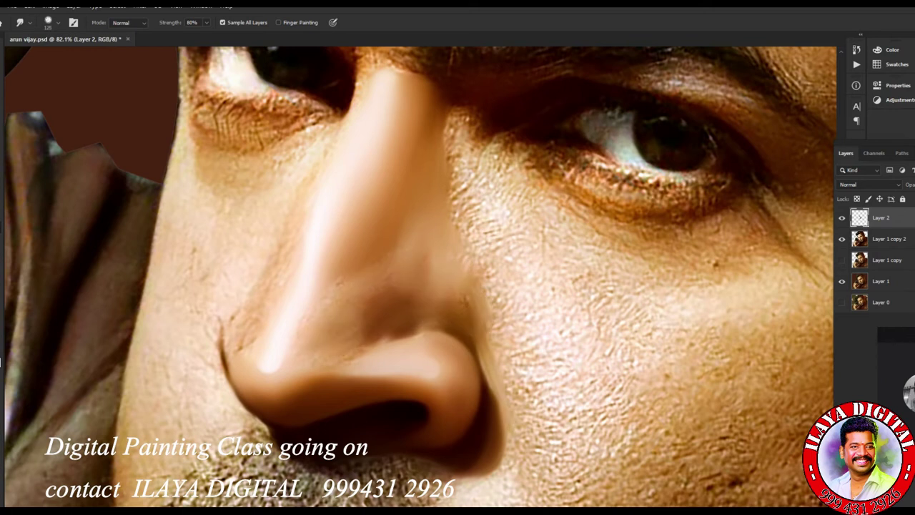
key(bracketleft)
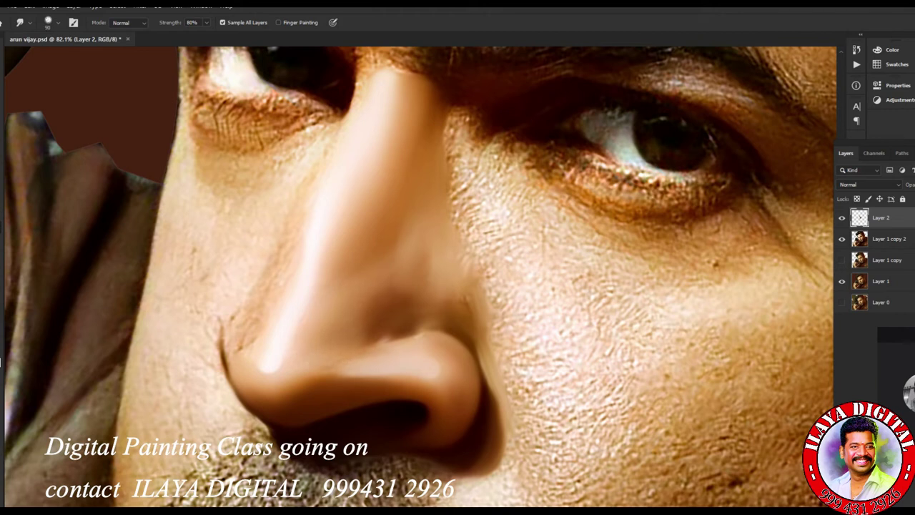
key(bracketleft)
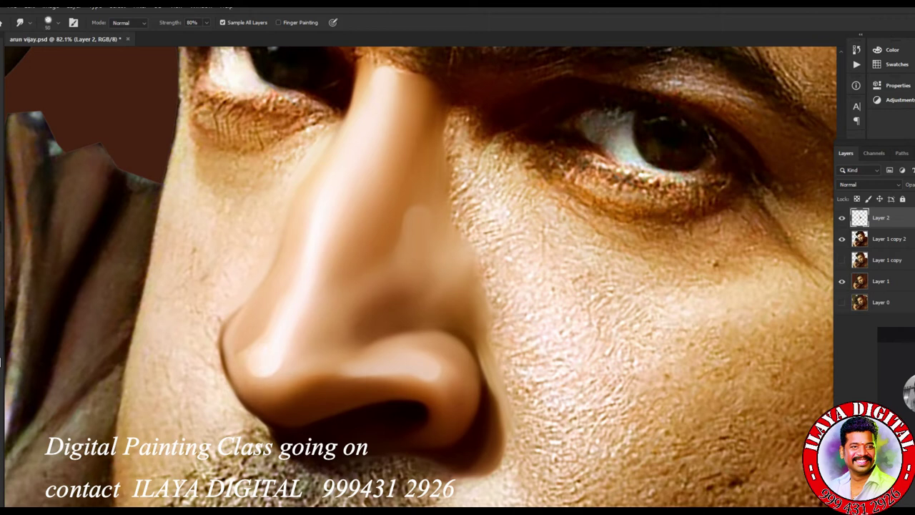
Enlarge the smudge brush to 300 px and smooth the cheek texture below the outer corner of the eye.
key(ctrl+0)
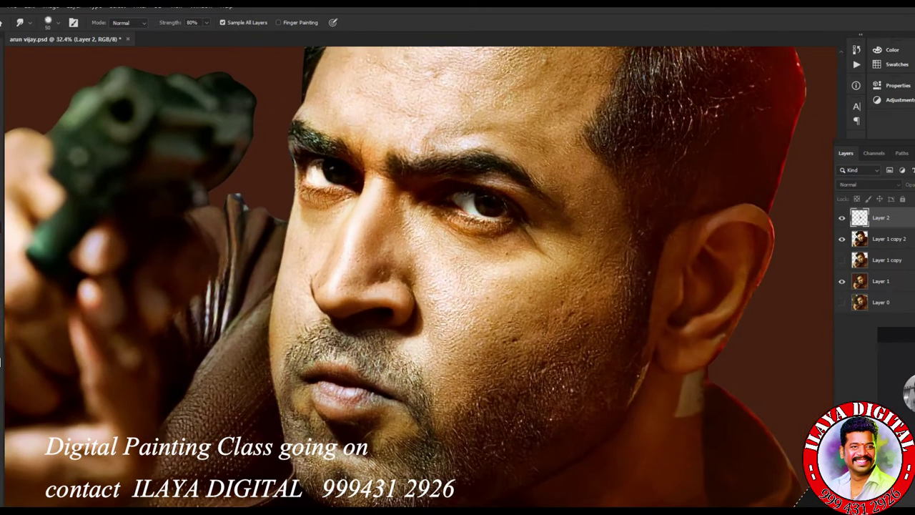
key(ctrl+plus)
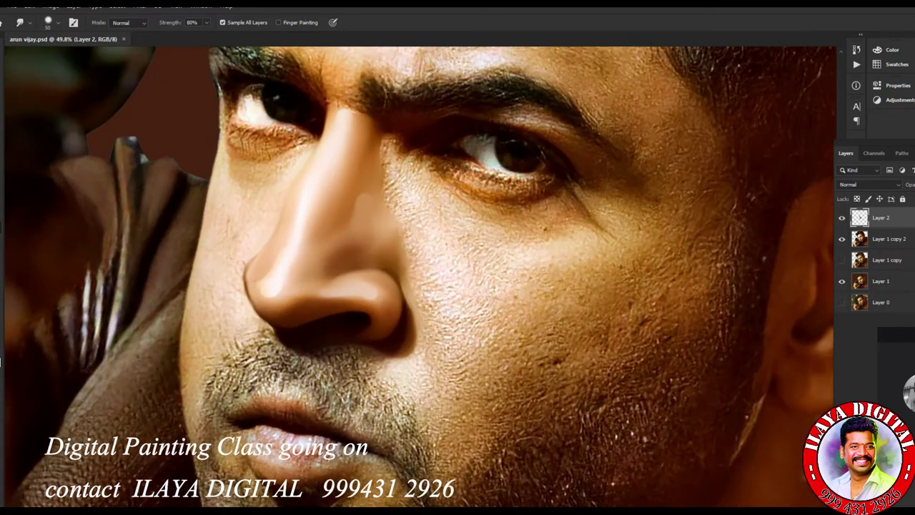
scroll(458, 272, up, 1)
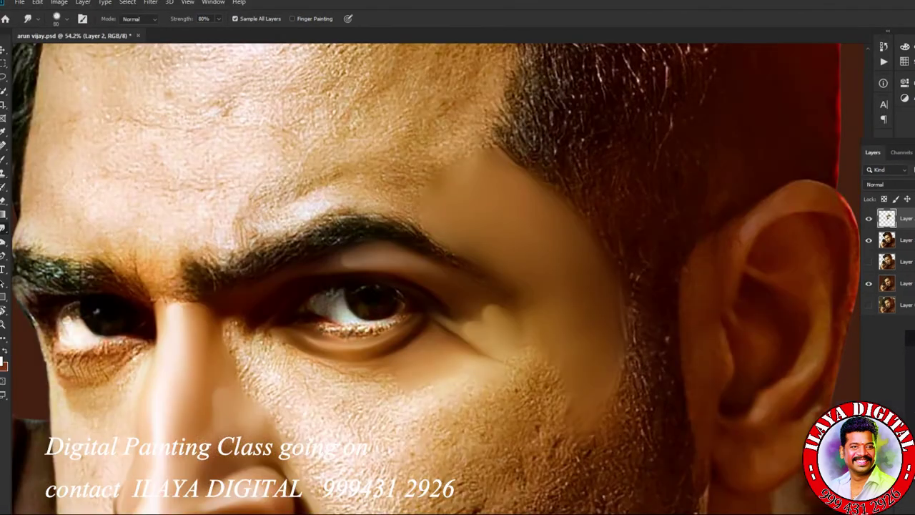
scroll(436, 278, down, 2)
key(bracketright)
key(bracketright)
key(bracketright)
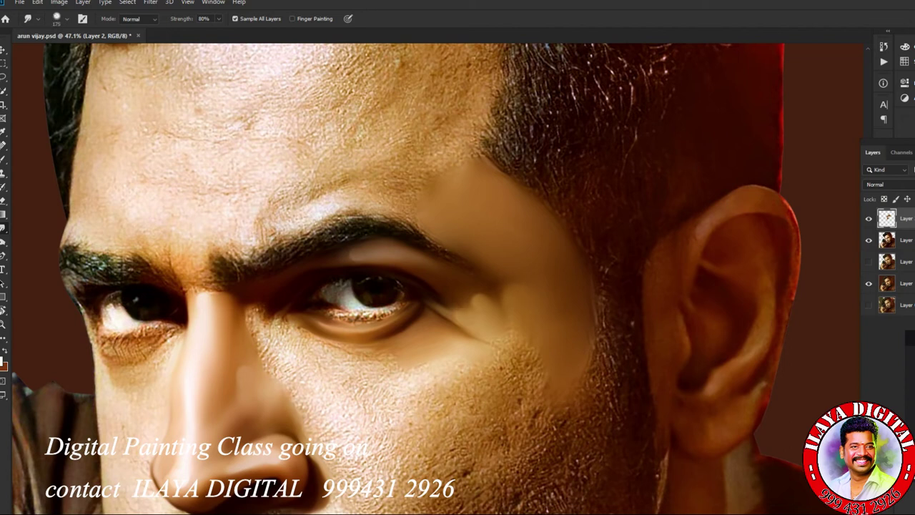
mouse_move(479, 414)
mouse_down()
mouse_move(500, 444)
mouse_move(522, 397)
mouse_move(515, 361)
mouse_move(536, 371)
mouse_up()
mouse_move(436, 412)
mouse_down()
mouse_move(433, 397)
mouse_move(473, 376)
mouse_move(446, 418)
mouse_up()
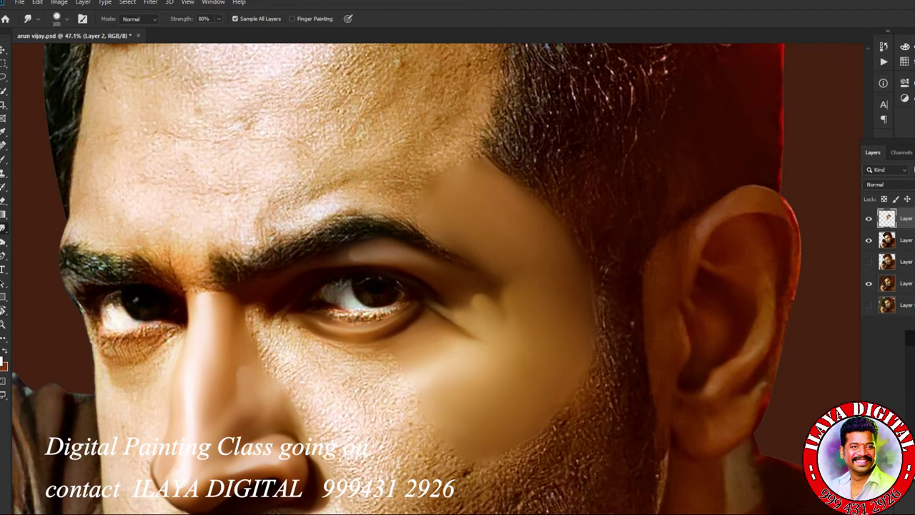
drag(511, 449, 521, 466)
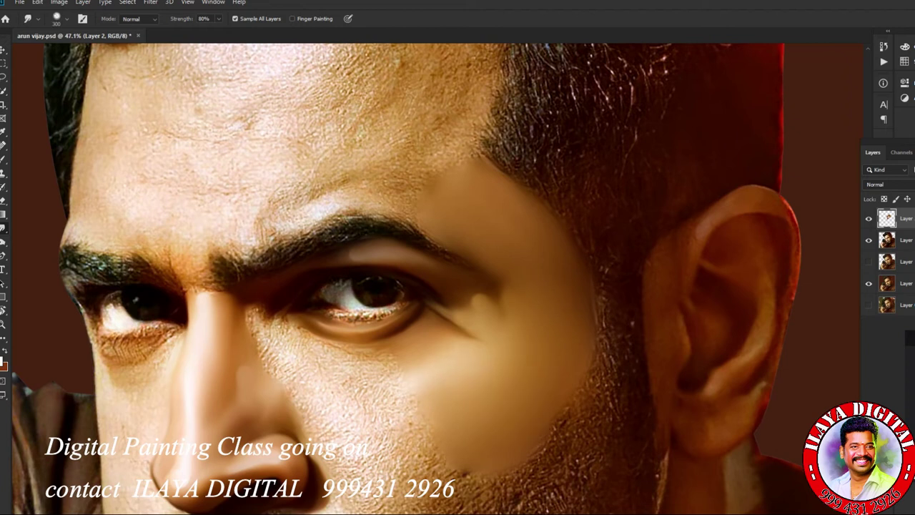
Try smoothing the lower cheek beside the nostril with a 200 px smudge brush, and undo the strokes.
drag(429, 357, 464, 193)
mouse_move(401, 365)
mouse_down()
mouse_move(429, 314)
mouse_move(443, 408)
mouse_move(486, 300)
mouse_up()
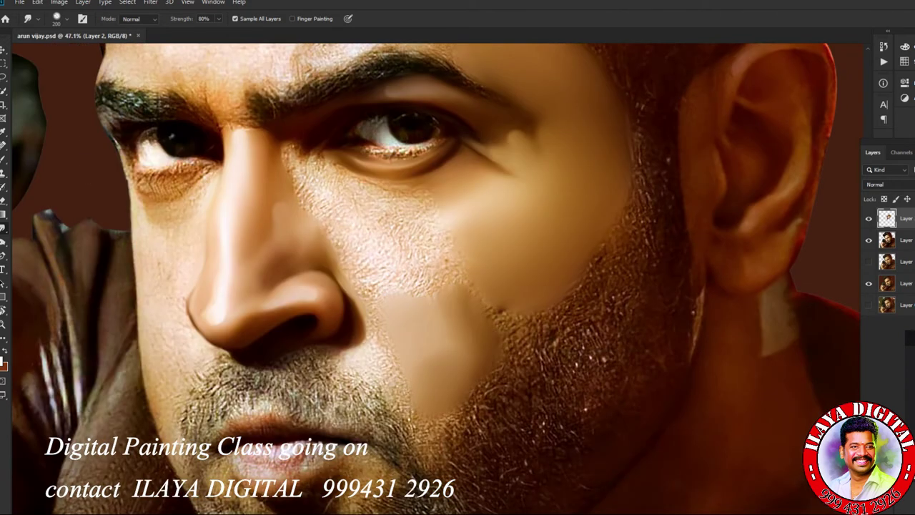
key(ctrl+z)
Reduce the smudge brush to 40 px and refine the edge between the nostril wing and the cheek.
scroll(428, 286, down, 2)
key(bracketleft)
key(bracketleft)
key(bracketleft)
key(bracketleft)
key(bracketleft)
key(bracketleft)
key(bracketleft)
key(bracketleft)
key(bracketleft)
key(bracketleft)
scroll(261, 259, up, 4)
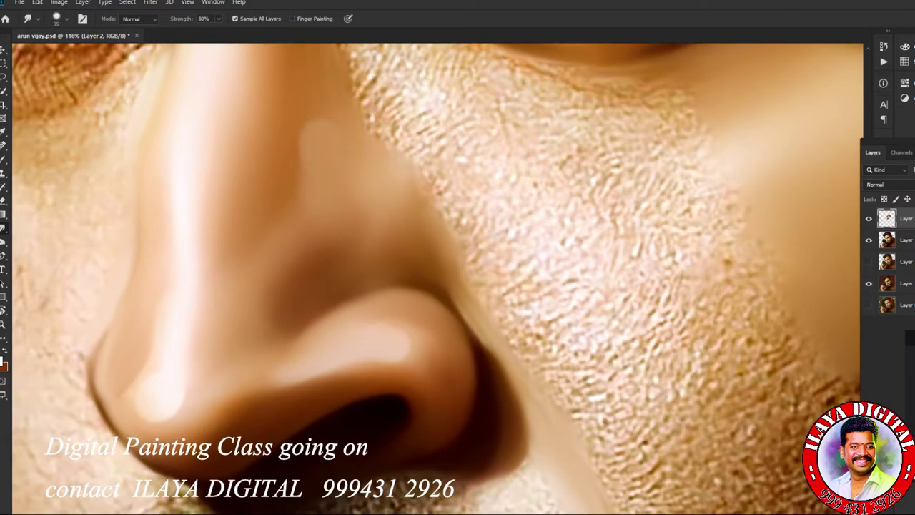
key(bracketright)
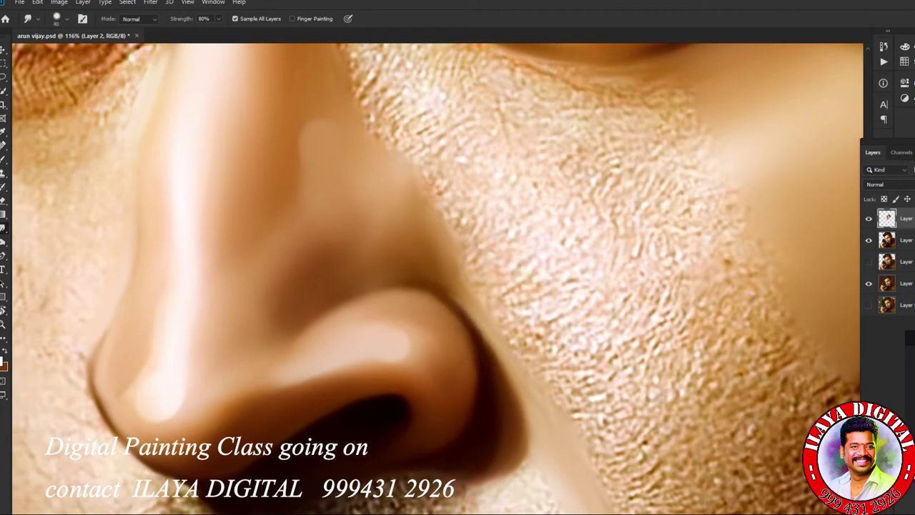
Smooth the lower cheek from beside the nostril down to the beard with a 500 px smudge brush.
scroll(365, 367, down, 4)
scroll(457, 286, up, 2)
mouse_move(372, 265)
mouse_down()
mouse_move(429, 336)
mouse_move(457, 444)
mouse_move(440, 247)
mouse_move(493, 364)
mouse_move(329, 165)
mouse_up()
mouse_move(418, 307)
mouse_down()
mouse_move(507, 229)
mouse_move(579, 243)
mouse_move(489, 386)
mouse_up()
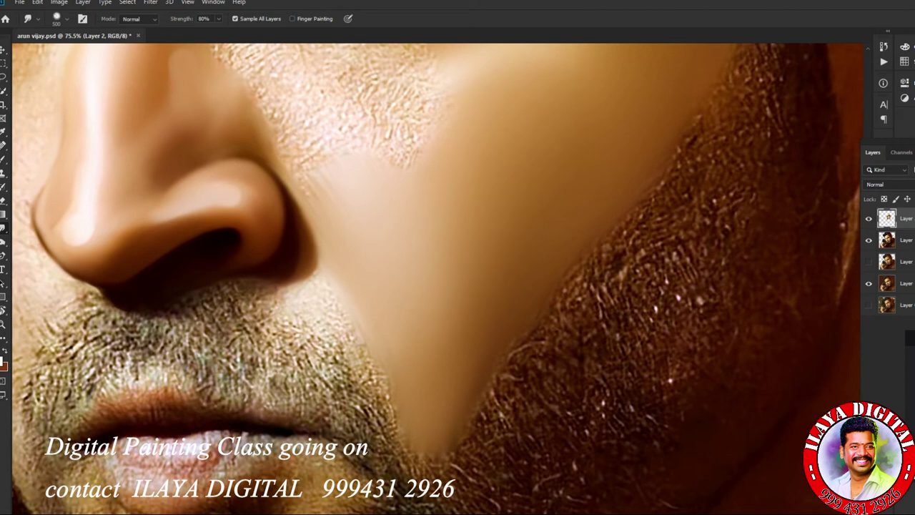
Smudge the remaining textured skin on the upper cheek, from the side of the nose to below the lower eyelid.
scroll(382, 282, down, 4)
scroll(289, 208, up, 3)
scroll(378, 167, up, 3)
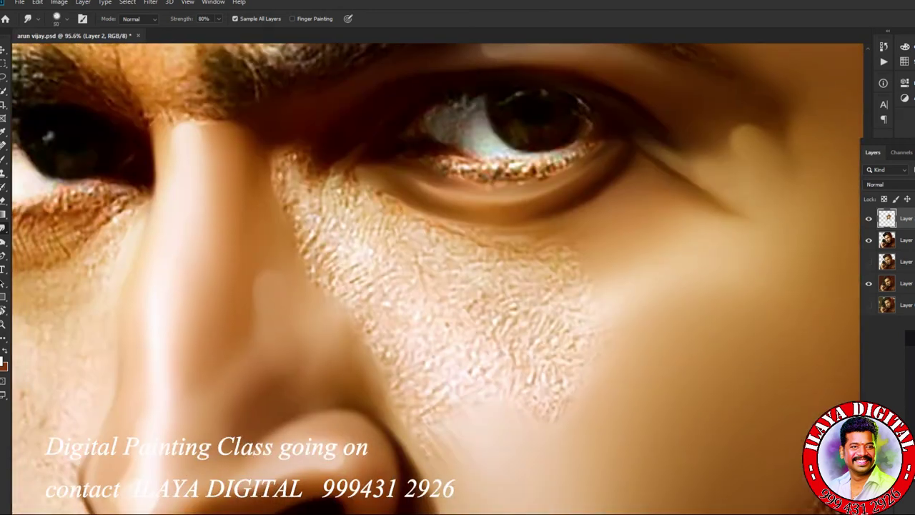
mouse_move(291, 154)
mouse_down()
mouse_move(274, 193)
mouse_move(295, 161)
mouse_move(310, 270)
mouse_up()
mouse_move(271, 196)
mouse_down()
mouse_move(270, 166)
mouse_move(315, 194)
mouse_move(338, 181)
mouse_move(304, 179)
mouse_up()
mouse_move(357, 192)
mouse_down()
mouse_move(414, 225)
mouse_move(501, 243)
mouse_move(565, 228)
mouse_move(523, 239)
mouse_up()
drag(697, 218, 728, 209)
mouse_move(371, 325)
mouse_down()
mouse_move(433, 420)
mouse_move(393, 404)
mouse_up()
drag(322, 247, 357, 296)
mouse_move(386, 268)
mouse_down()
mouse_move(403, 311)
mouse_move(500, 376)
mouse_up()
drag(564, 396, 518, 321)
drag(504, 357, 546, 294)
Blend the skin below the inner corner of the eye with a slightly smaller smudge brush.
key([)
drag(314, 200, 325, 235)
mouse_move(343, 189)
mouse_down()
mouse_move(319, 218)
mouse_move(354, 251)
mouse_move(368, 228)
mouse_move(376, 235)
mouse_up()
Enlarge the smudge brush and blend the upper cheek with long strokes along the curve under the eye.
key(])
key(])
key(])
key(])
key(])
key(])
drag(552, 271, 457, 283)
drag(572, 258, 415, 251)
mouse_move(376, 225)
mouse_down()
mouse_move(408, 241)
mouse_move(490, 257)
mouse_up()
Reduce the smudge brush and blend the upper side of the nose bridge beside the inner eye corner.
key([)
key([)
key([)
drag(261, 154, 273, 187)
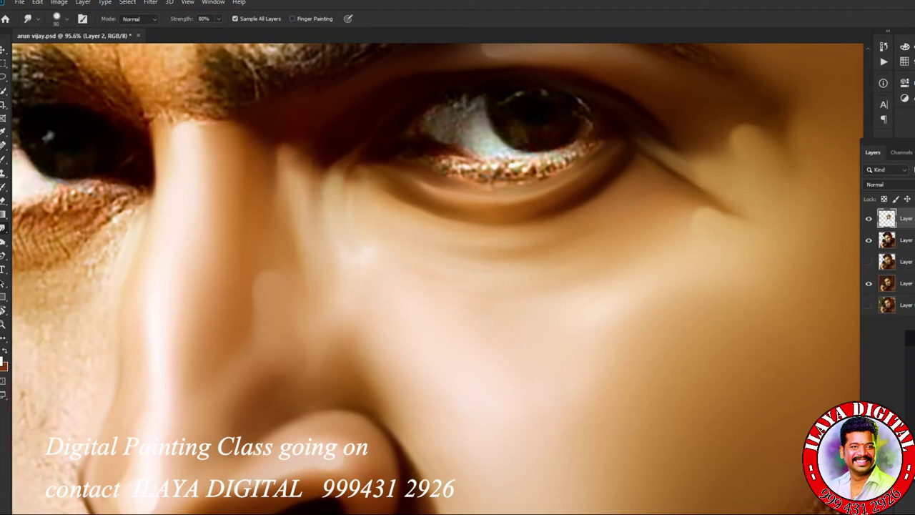
Reduce the smudge brush further and soften the leftover streaks between the nose bridge and the inner eye corner.
scroll(378, 379, down, 5)
scroll(504, 346, up, 5)
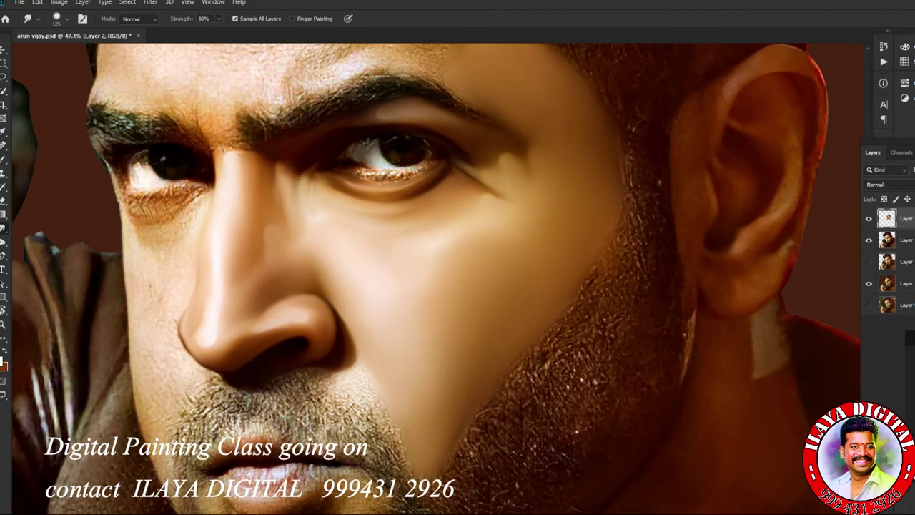
key(bracketleft)
key(bracketleft)
key(bracketleft)
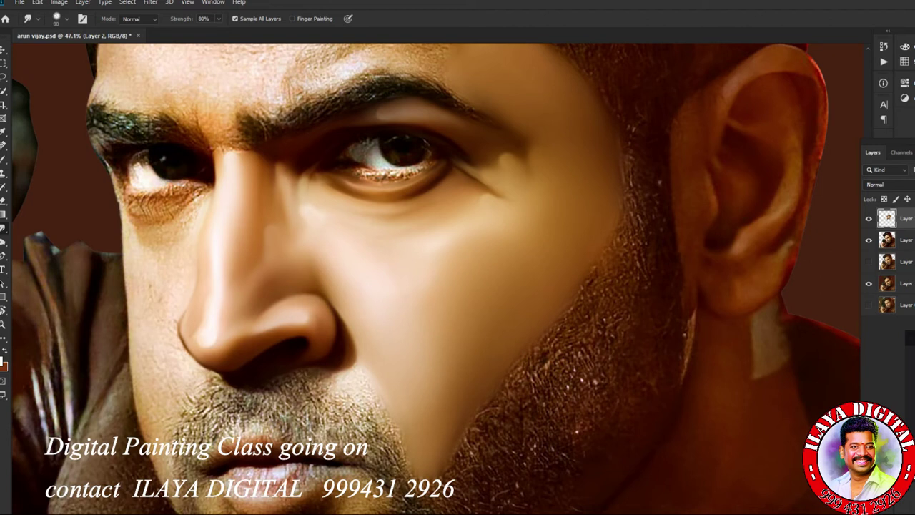
key(bracketright)
key(e)
key(bracketright)
key(bracketright)
key(bracketright)
key(bracketright)
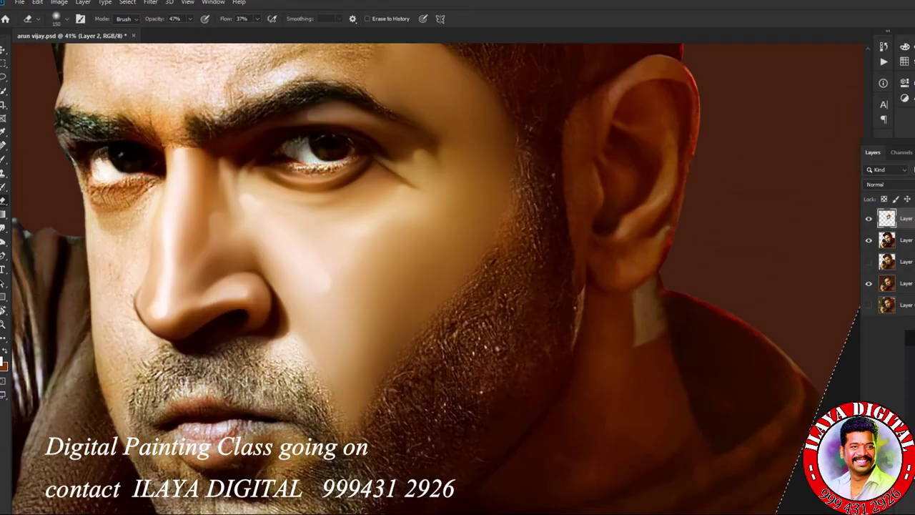
Reselect the figure's outline, blend the skin between the eyebrows, and enlarge the smudge brush to 125 px above the far eyebrow.
scroll(457, 278, up, 5)
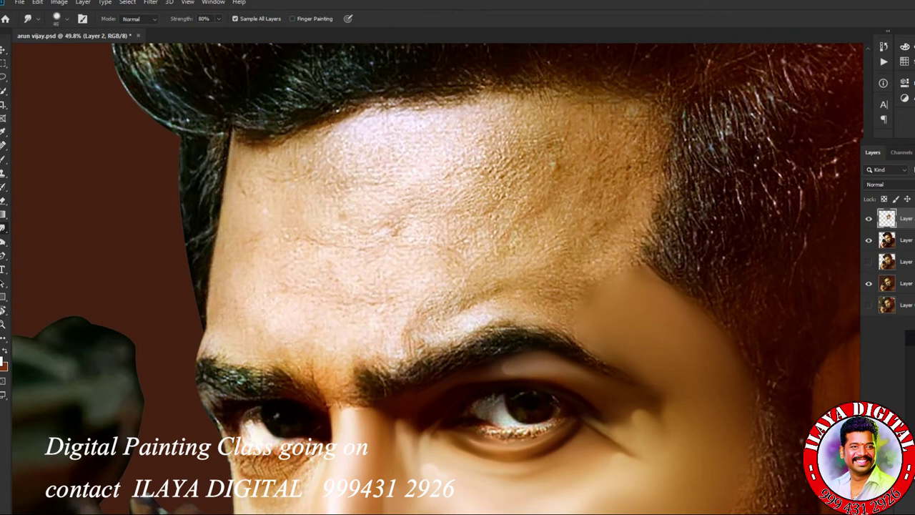
key(ctrl+shift+d)
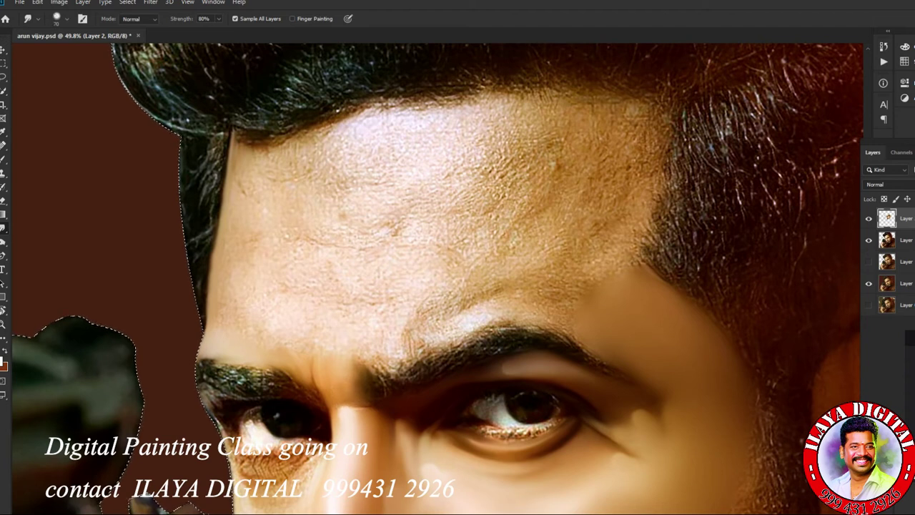
key(bracketright)
key(bracketright)
key(bracketright)
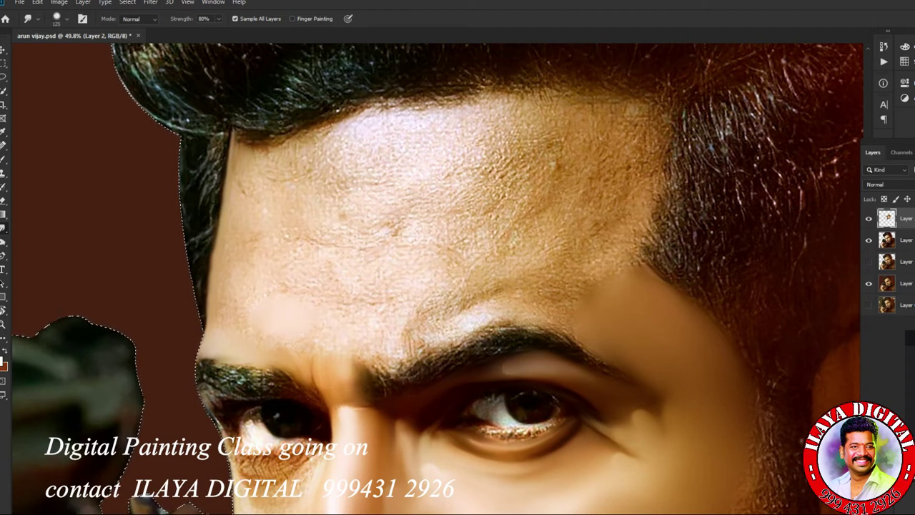
Smudge the band of forehead skin directly above both eyebrows, following the arch of the near brow.
mouse_move(321, 350)
mouse_down()
mouse_move(378, 359)
mouse_move(394, 336)
mouse_up()
drag(372, 366, 493, 303)
drag(436, 325, 408, 350)
key(bracketleft)
mouse_move(553, 282)
mouse_down()
mouse_move(548, 266)
mouse_move(565, 336)
mouse_up()
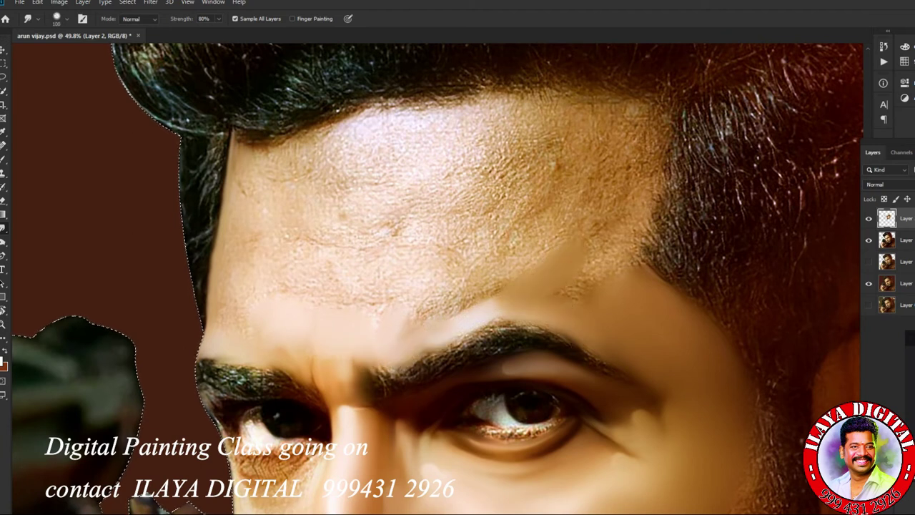
Smooth the upper forehead below the hairline and down its far edge, varying the smudge brush size.
key(bracketright)
mouse_move(379, 150)
mouse_down()
mouse_move(457, 121)
mouse_move(493, 165)
mouse_up()
mouse_move(429, 214)
mouse_down()
mouse_move(314, 178)
mouse_move(378, 108)
mouse_move(457, 98)
mouse_move(353, 113)
mouse_move(493, 101)
mouse_up()
key(bracketleft)
key(bracketleft)
key(bracketleft)
drag(232, 148, 301, 129)
key(bracketright)
key(bracketright)
mouse_move(268, 211)
mouse_down()
mouse_move(255, 272)
mouse_move(223, 179)
mouse_up()
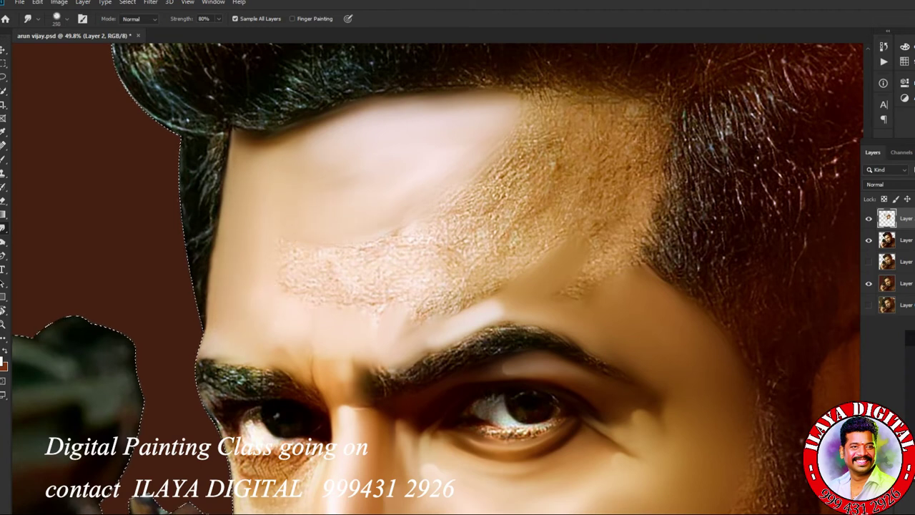
Enlarge the smudge brush and blend the forehead skin from the hairline diagonally down through its centre.
key(bracketleft)
key(bracketleft)
key(bracketleft)
key(bracketleft)
key(bracketleft)
key(bracketright)
key(bracketright)
key(bracketright)
key(bracketright)
key(bracketright)
key(bracketright)
drag(493, 125, 564, 107)
key(bracketright)
mouse_move(550, 164)
mouse_down()
mouse_move(529, 193)
mouse_move(444, 208)
mouse_move(457, 160)
mouse_move(343, 279)
mouse_move(358, 304)
mouse_move(400, 254)
mouse_up()
Smooth the lower middle of the forehead above the nose bridge and even out the highlight near the hairline.
key(bracketleft)
key(bracketright)
drag(376, 307, 285, 271)
key(bracketleft)
drag(289, 341, 303, 348)
key(bracketleft)
key(bracketright)
drag(343, 136, 351, 147)
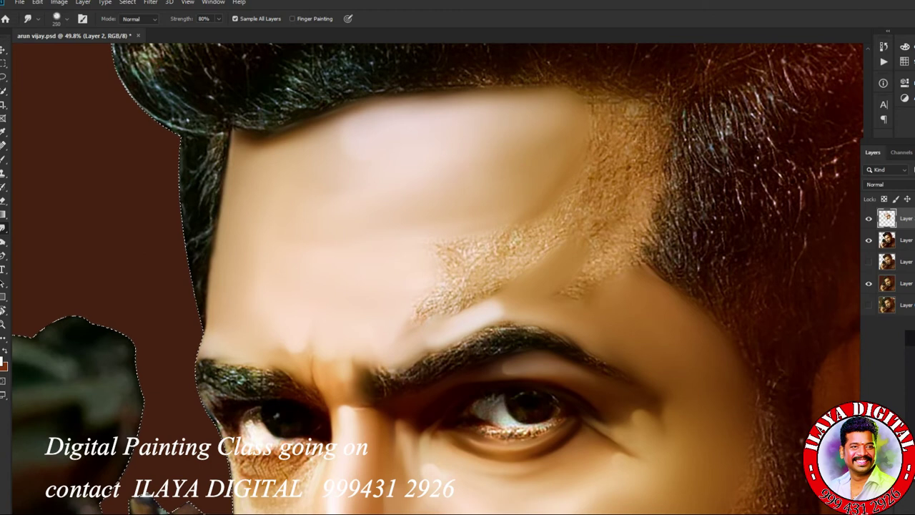
Blend the textured diagonal strip of the forehead from the temple hairline down to the near eyebrow.
key(bracketright)
key(bracketright)
drag(514, 236, 440, 304)
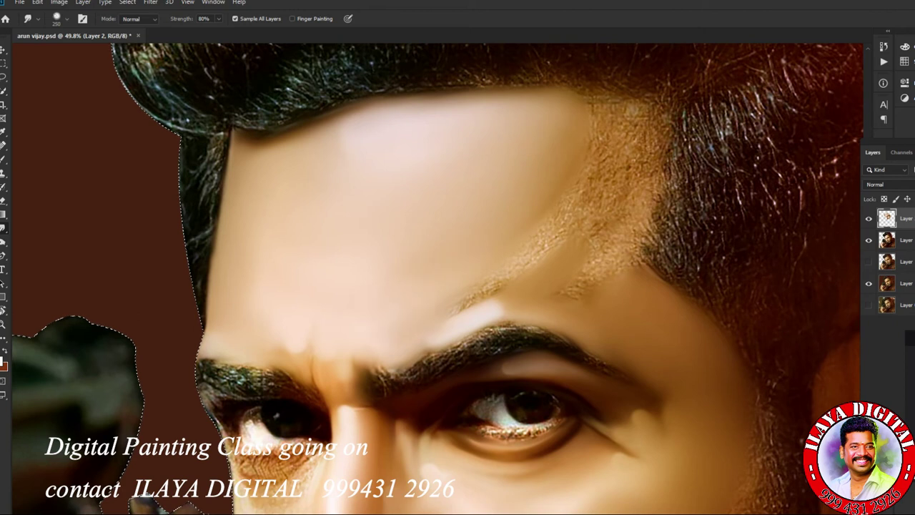
mouse_move(600, 107)
mouse_down()
mouse_move(654, 114)
mouse_move(665, 139)
mouse_move(629, 258)
mouse_up()
key(bracketright)
key(bracketright)
drag(620, 139, 572, 236)
key(bracketleft)
key(bracketleft)
drag(550, 236, 457, 311)
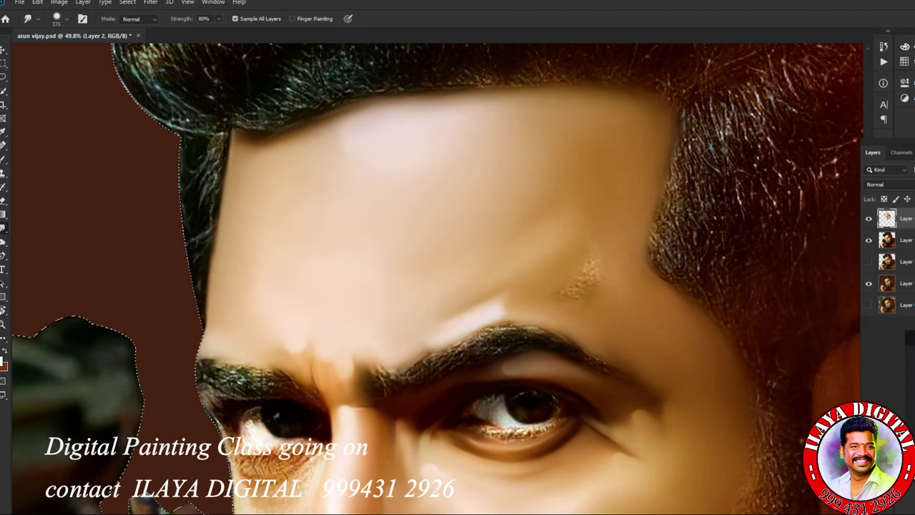
Smooth the leftover rough patch above the outer near eyebrow and even out the surrounding forehead with a large smudge brush.
key(bracketright)
key(bracketright)
drag(593, 290, 572, 282)
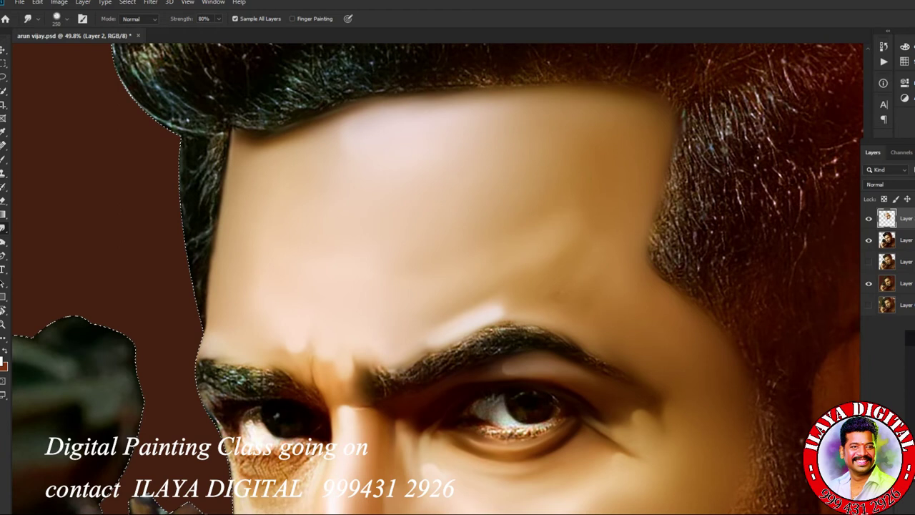
drag(569, 247, 550, 240)
key(bracketleft)
key(bracketleft)
key(bracketleft)
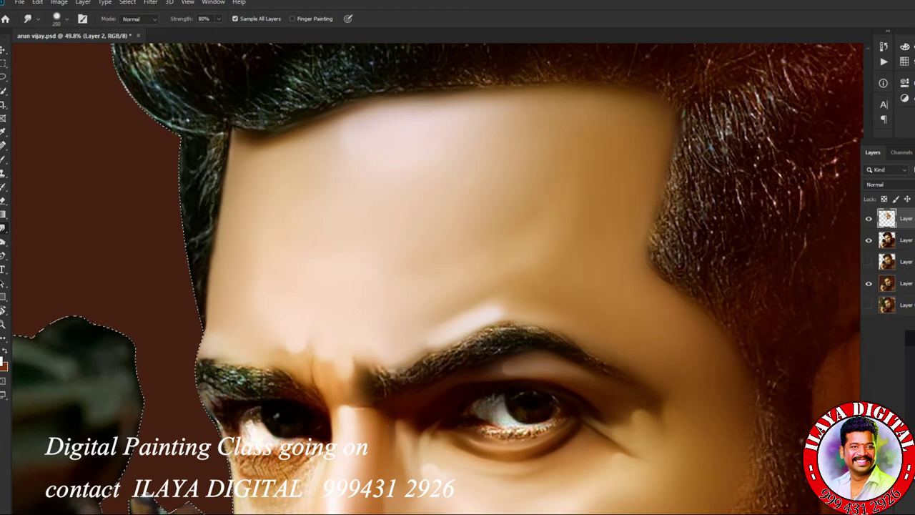
key(bracketleft)
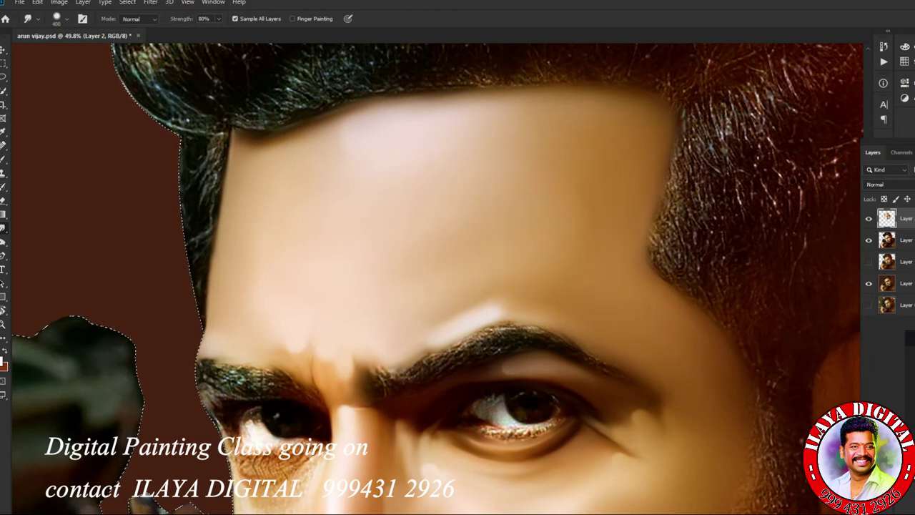
Reduce the smudge brush and smooth the outer edge of the far cheek from below the eye to the jaw.
key(ctrl+minus)
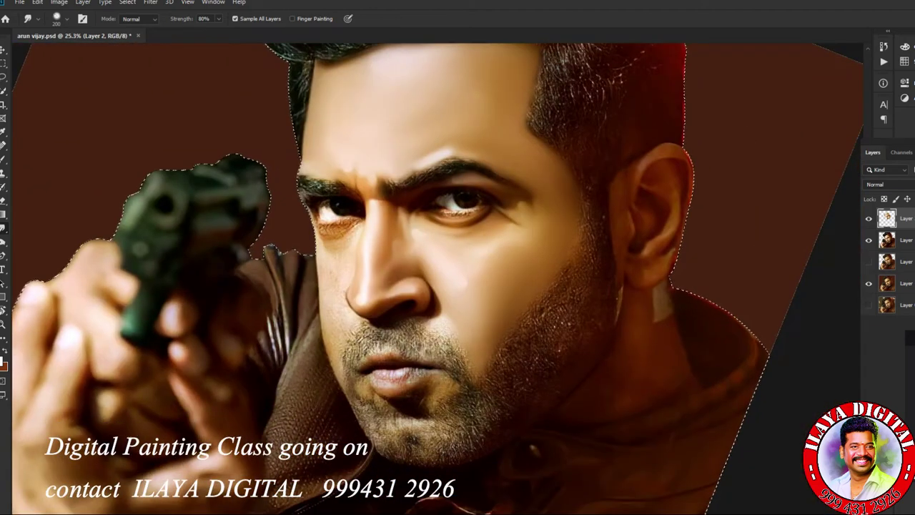
scroll(470, 131, up, 5)
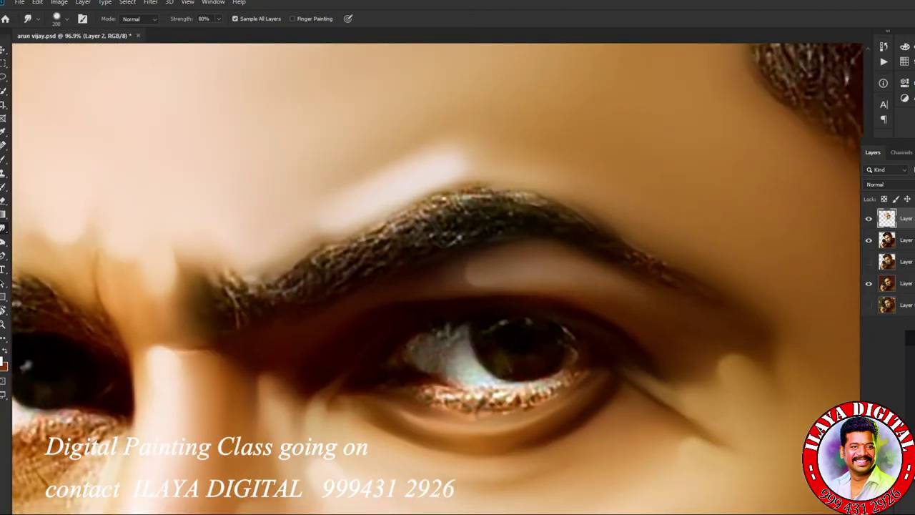
scroll(437, 278, down, 5)
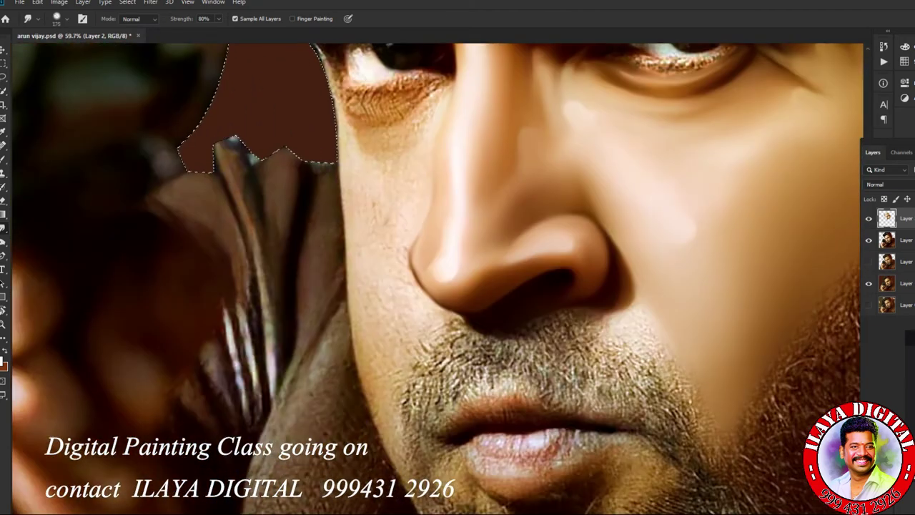
key(bracketleft)
key(bracketleft)
key(bracketleft)
mouse_move(339, 152)
mouse_down()
mouse_move(345, 250)
mouse_move(379, 439)
mouse_up()
key(bracketright)
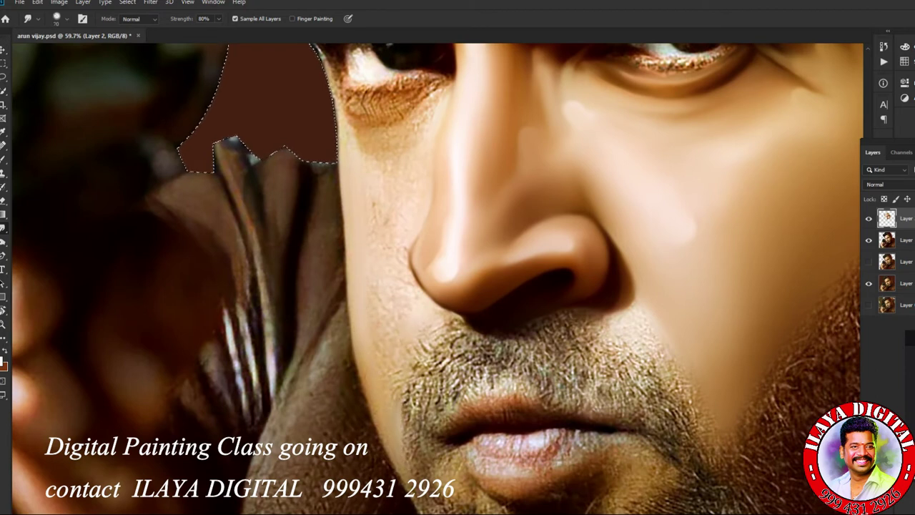
Blend the lower far cheek skin between the face edge and the moustache, working up toward the nose.
key(bracketright)
key(bracketright)
key(bracketright)
key(bracketright)
key(bracketleft)
key(bracketleft)
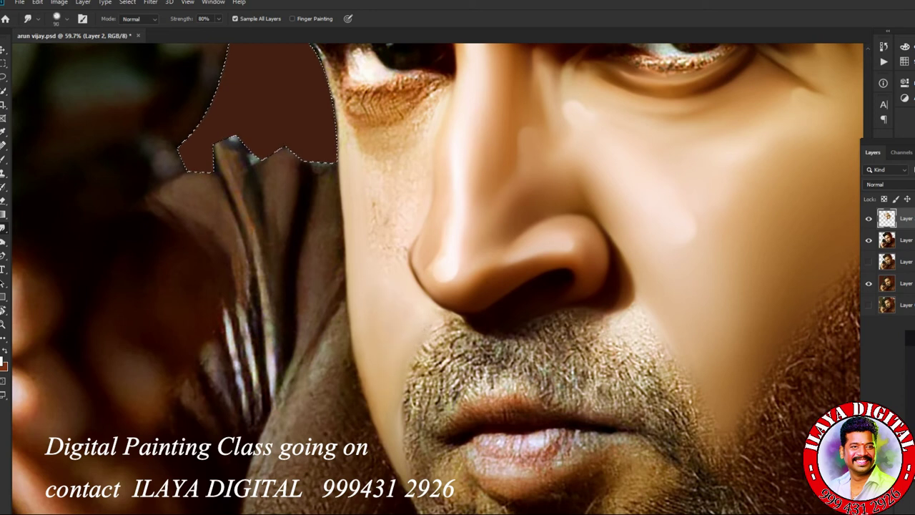
Smudge away the wrinkles in the bag under the far eye with curved strokes and a small brush.
key(ctrl+1)
scroll(437, 279, up, 5)
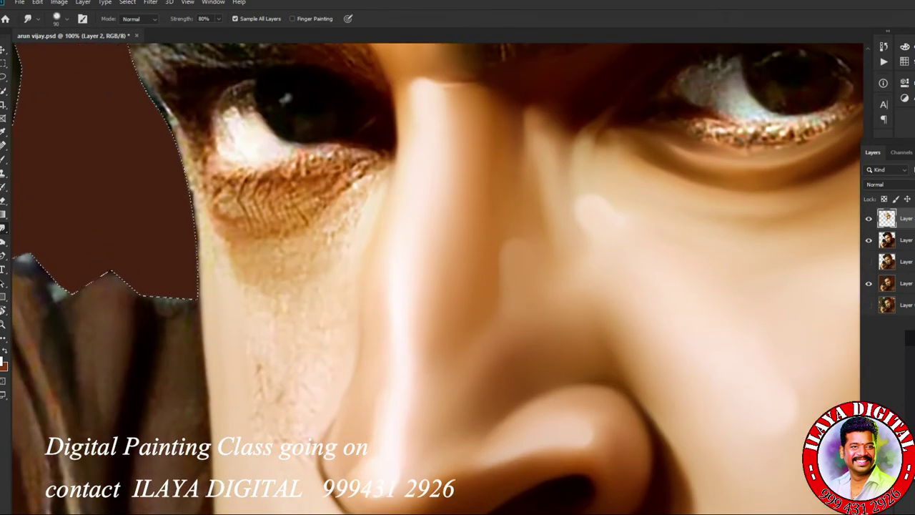
mouse_move(230, 228)
mouse_down()
mouse_move(245, 237)
mouse_move(323, 212)
mouse_move(365, 175)
mouse_up()
mouse_move(240, 183)
mouse_down()
mouse_move(300, 173)
mouse_move(259, 190)
mouse_move(293, 189)
mouse_up()
mouse_move(233, 218)
mouse_down()
mouse_move(300, 215)
mouse_move(357, 172)
mouse_move(336, 177)
mouse_move(376, 171)
mouse_move(386, 153)
mouse_up()
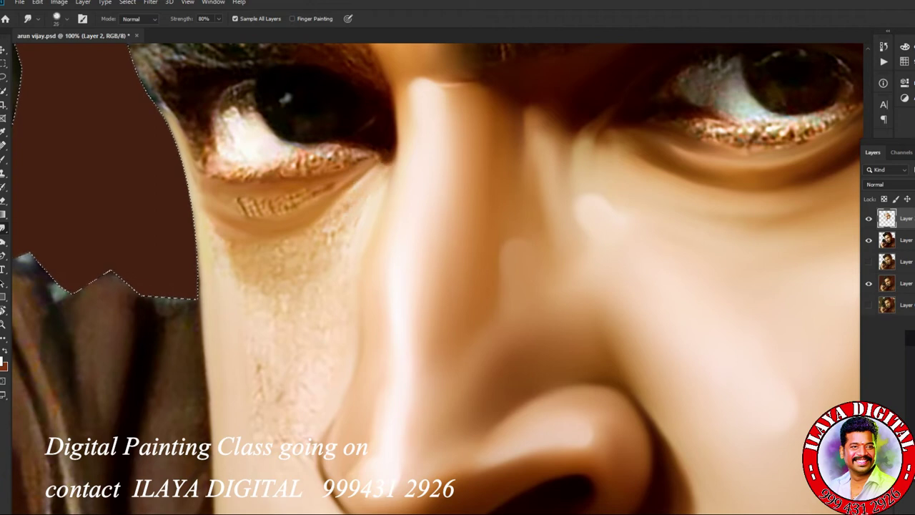
mouse_move(239, 206)
mouse_down()
mouse_move(297, 208)
mouse_move(348, 194)
mouse_up()
key(bracketleft)
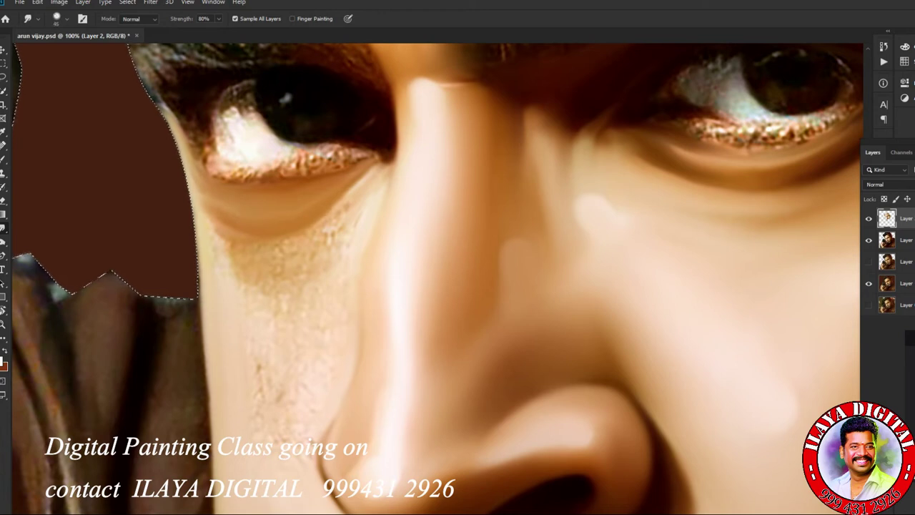
Soften the crease below the far eye bag and blend the skin up to the inner eye corner.
drag(233, 243, 233, 227)
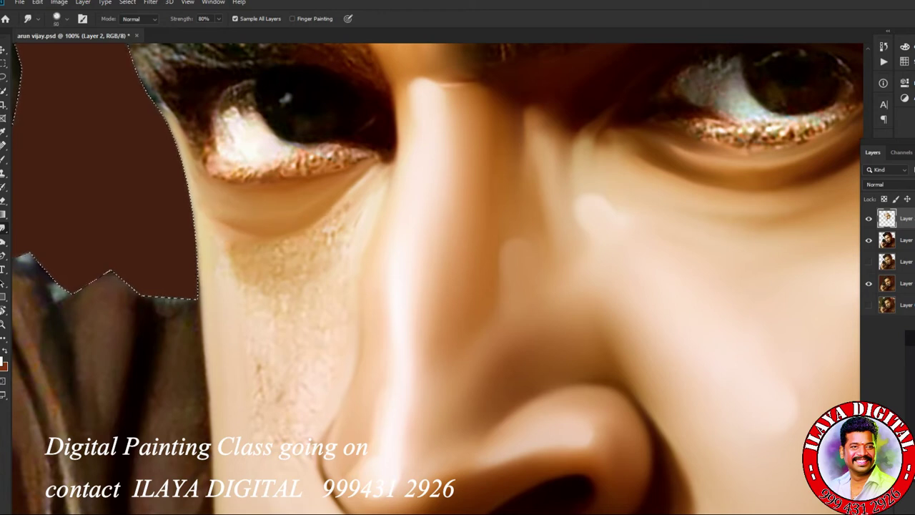
drag(239, 214, 241, 194)
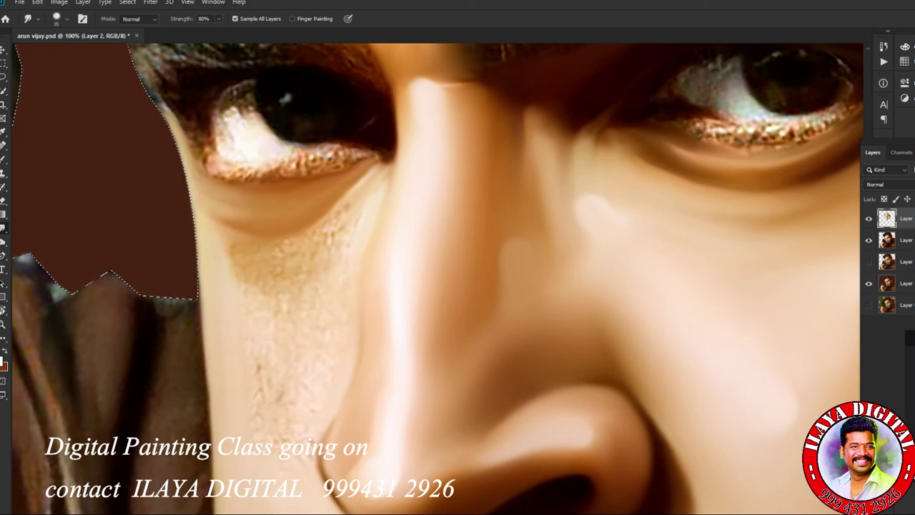
mouse_move(234, 250)
mouse_down()
mouse_move(243, 244)
mouse_move(233, 261)
mouse_up()
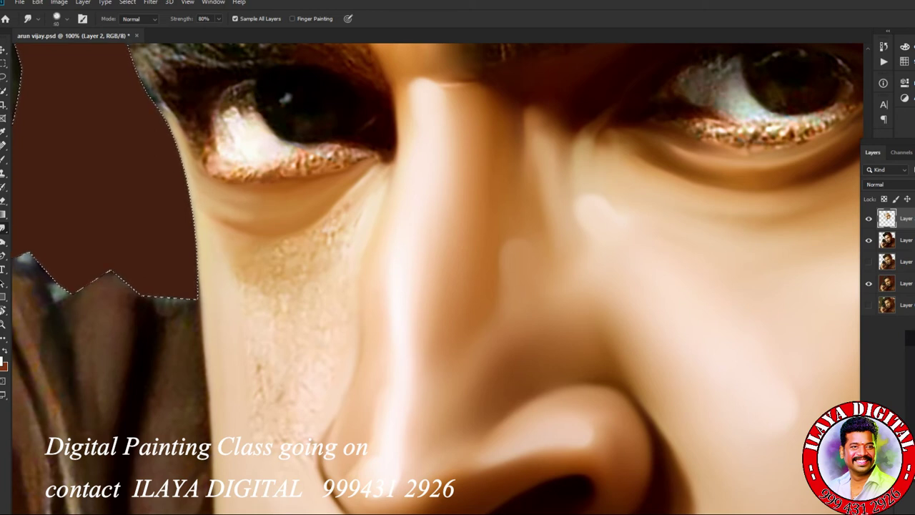
drag(327, 223, 345, 208)
drag(386, 183, 387, 177)
drag(288, 244, 278, 253)
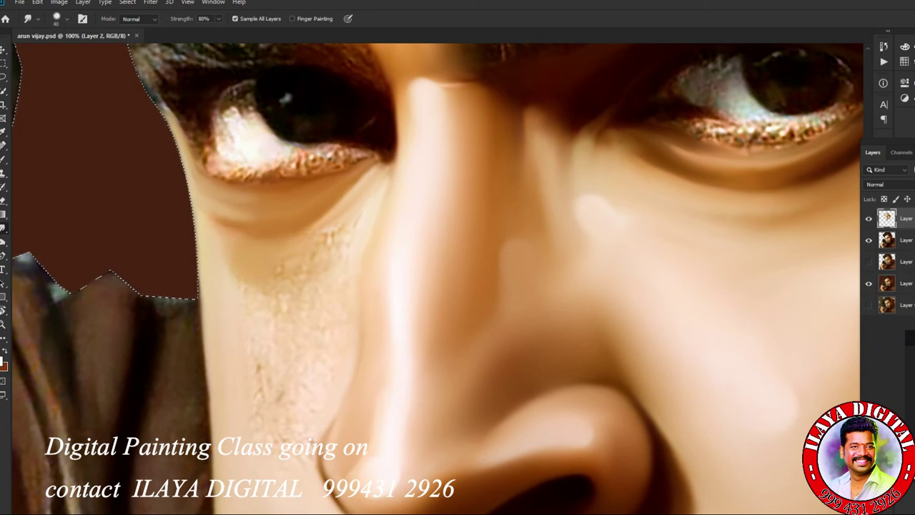
Blend the shadow beneath the far eye bag into the upper cheek with small smudge strokes.
drag(279, 272, 330, 241)
key(bracketleft)
key(bracketleft)
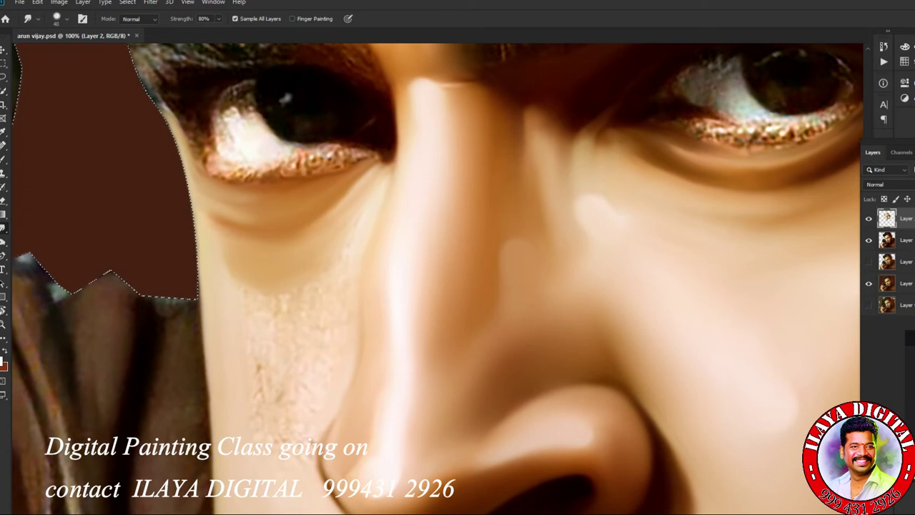
drag(277, 314, 278, 297)
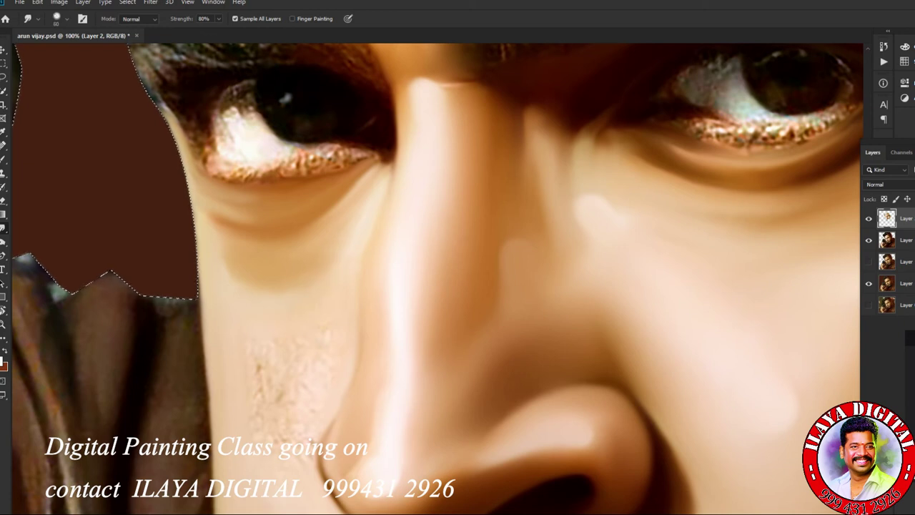
Smooth the remaining textured patch on the far cheek beside the nose with the Smudge tool.
drag(457, 286, 402, 178)
key(bracketright)
key(bracketright)
key(bracketright)
key(bracketright)
key(bracketleft)
key(bracketleft)
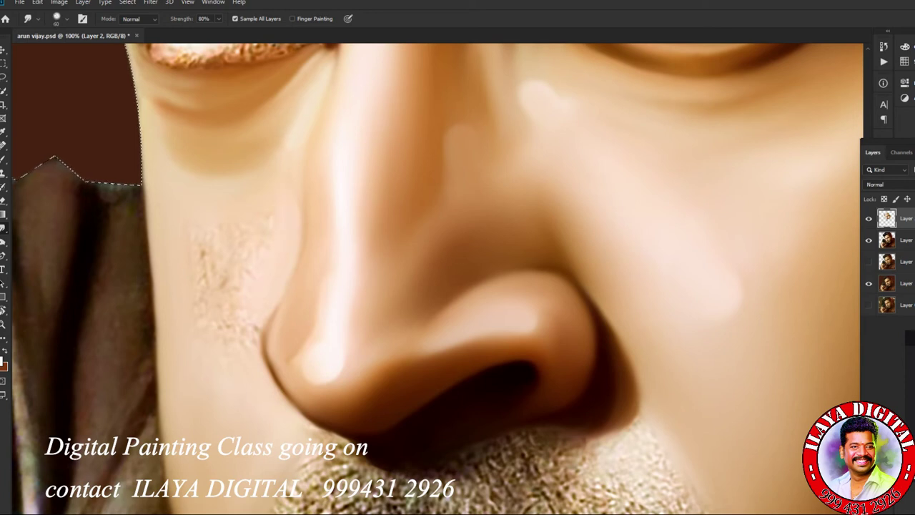
key(bracketleft)
scroll(437, 279, down, 5)
key(e)
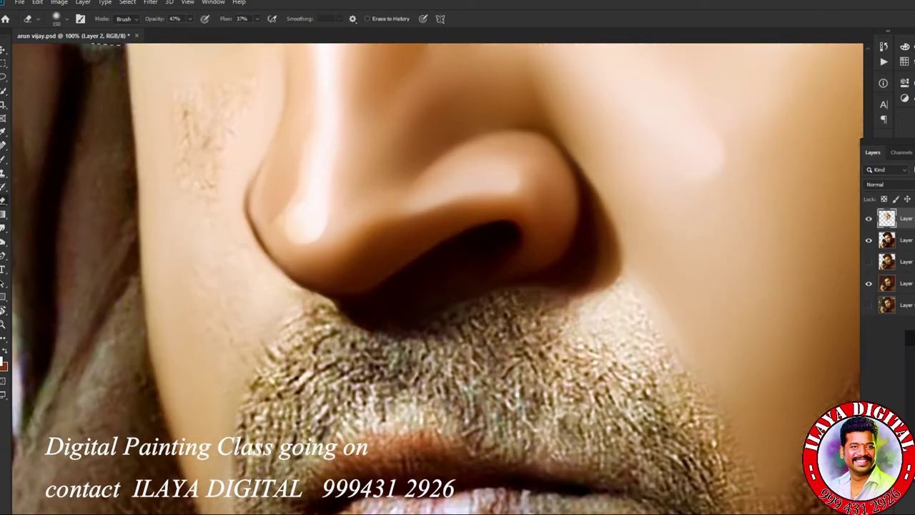
scroll(437, 279, down, 4)
key(r)
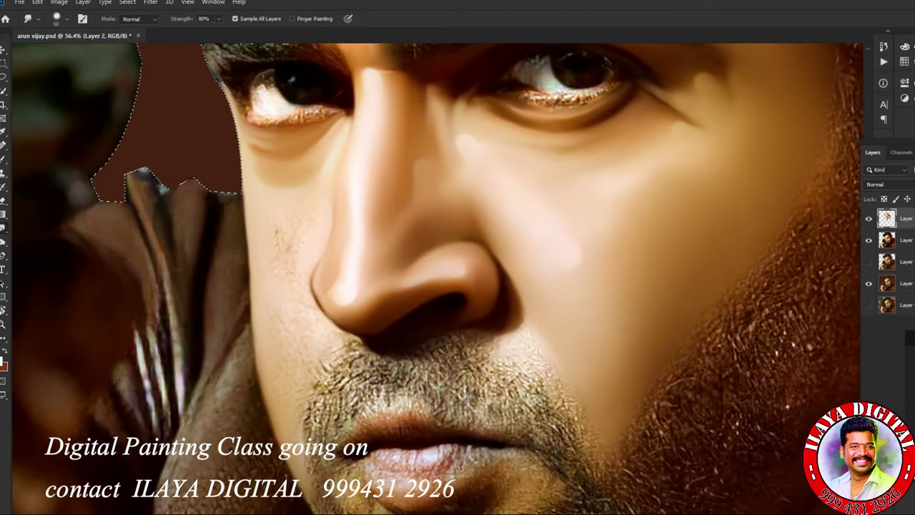
key(bracketright)
key(bracketright)
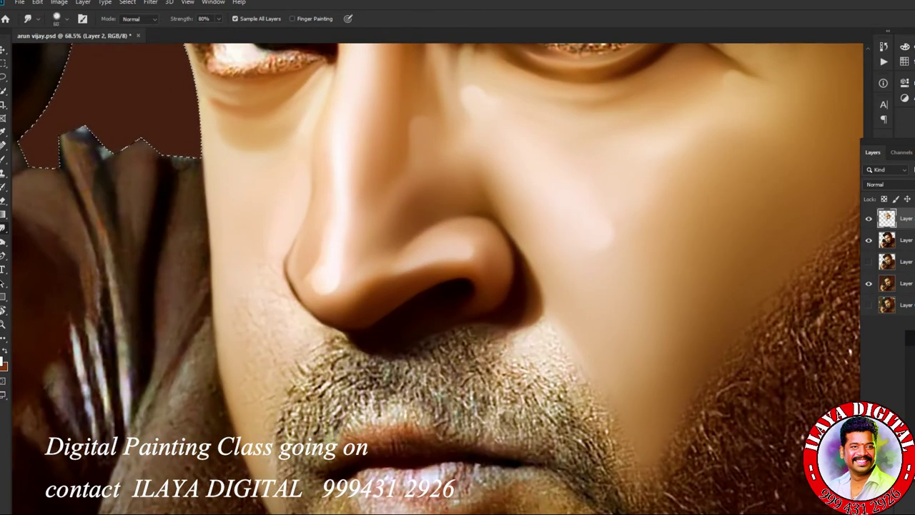
Enlarge the smudge brush and blend the far cheek skin below the nose tip down to the moustache edge.
key(bracketright)
key(bracketright)
key(bracketright)
key(bracketright)
key(bracketright)
key(bracketright)
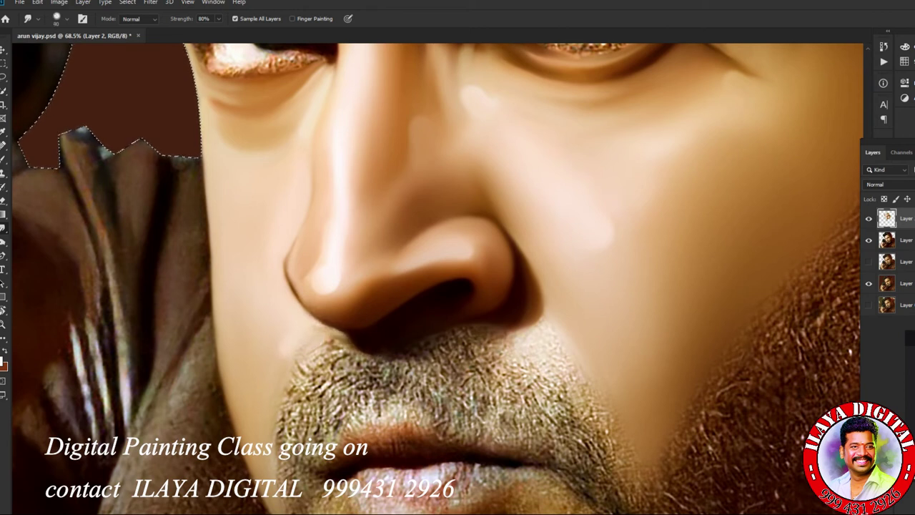
Smooth the skin beside the near nostril and along the moustache's outer edge, enlarging the smudge brush from 70 to 125 px.
key(bracketleft)
key(bracketleft)
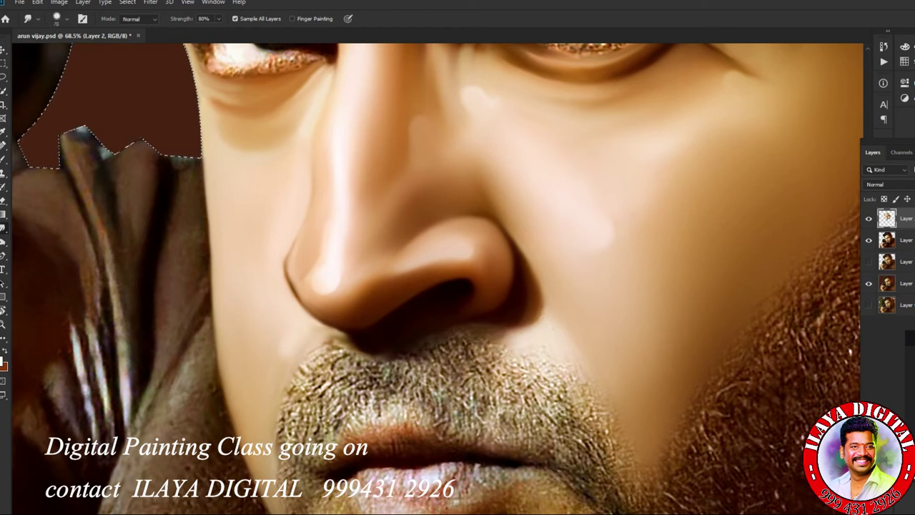
key(bracketright)
key(bracketright)
key(bracketright)
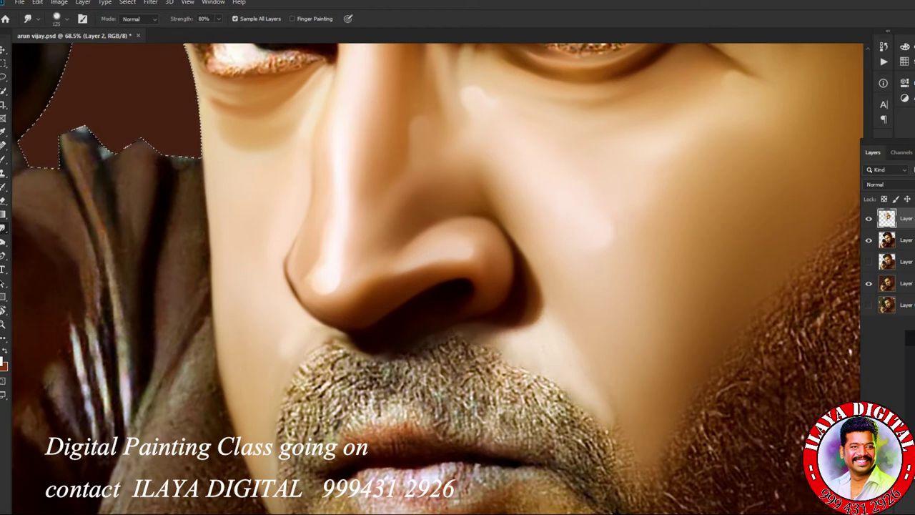
scroll(436, 279, down, 5)
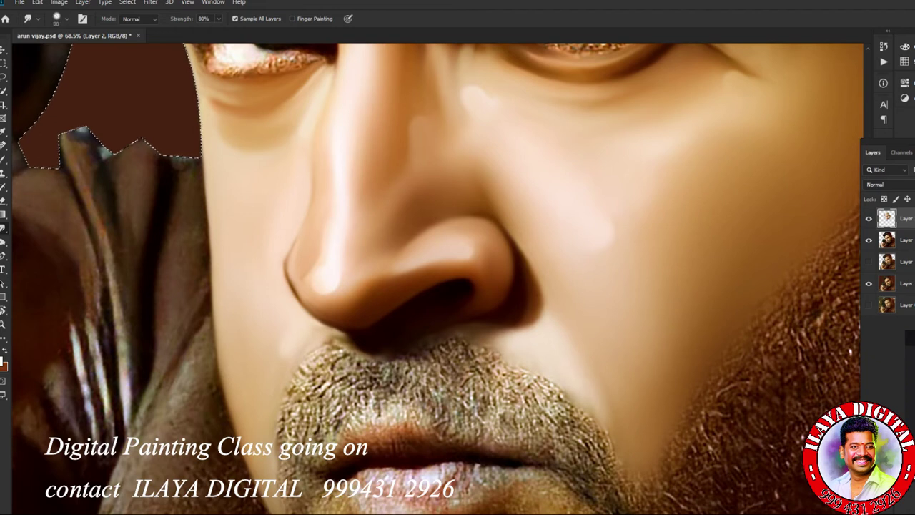
scroll(436, 279, up, 3)
scroll(211, 300, up, 3)
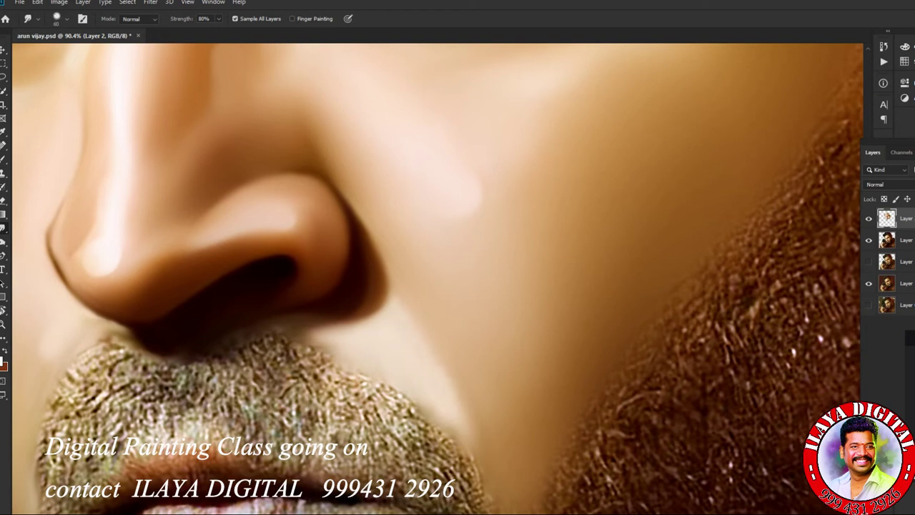
Try a resized smudge brush on the moustache hairs below the near nostril and along the moustache's outer edge.
key(bracketright)
key(bracketright)
key(bracketright)
key(bracketright)
key(bracketleft)
key(bracketleft)
drag(300, 339, 272, 425)
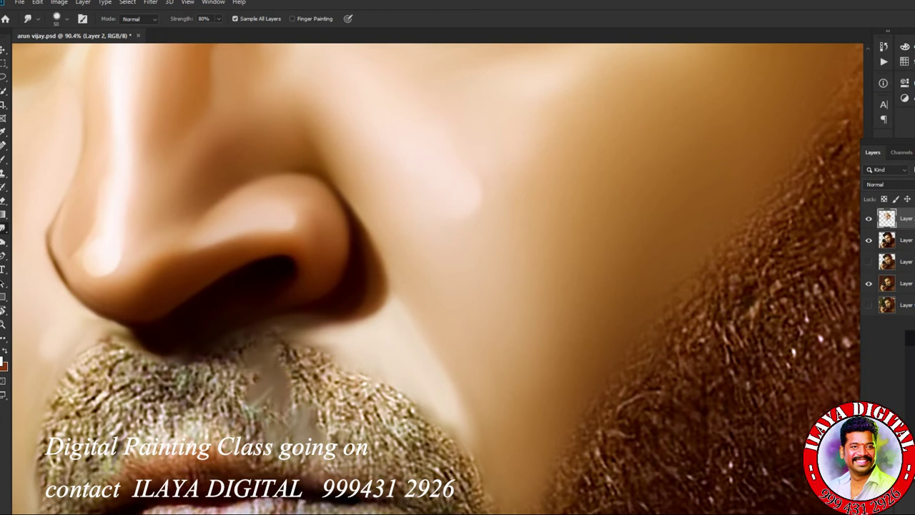
mouse_move(328, 350)
mouse_down()
mouse_move(380, 386)
mouse_move(463, 421)
mouse_move(472, 450)
mouse_up()
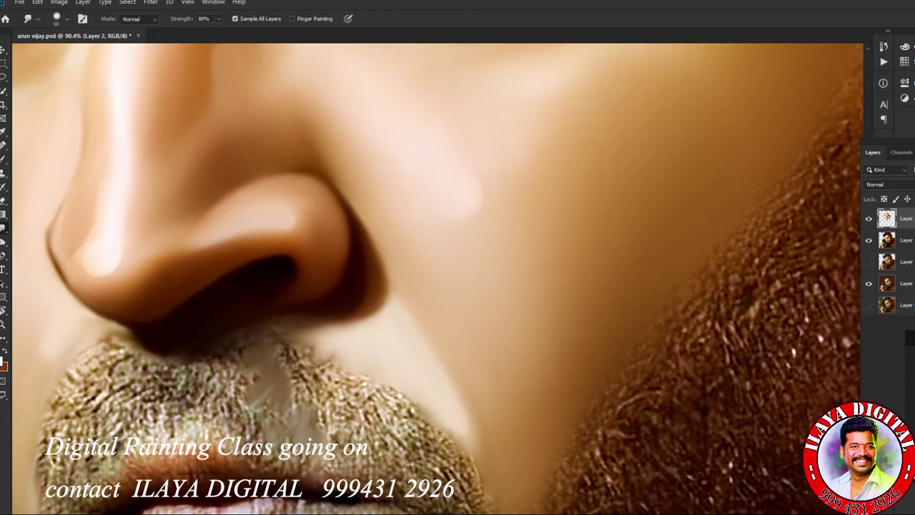
Remove the trial smudge from the moustache hairs and save the document.
scroll(417, 413, down, 3)
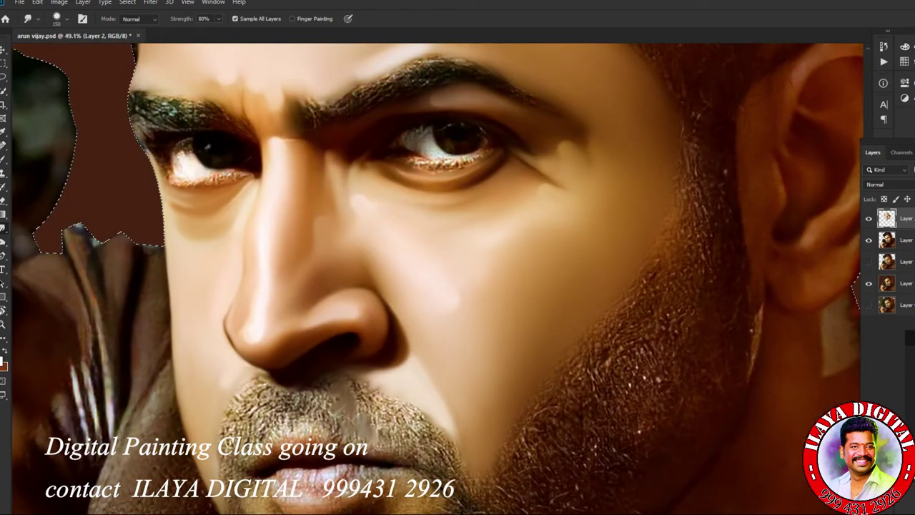
key(e)
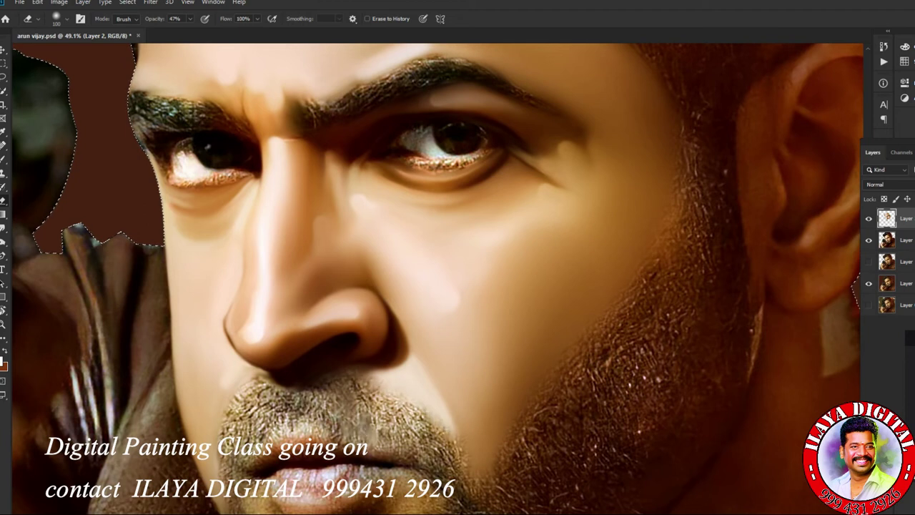
key(r)
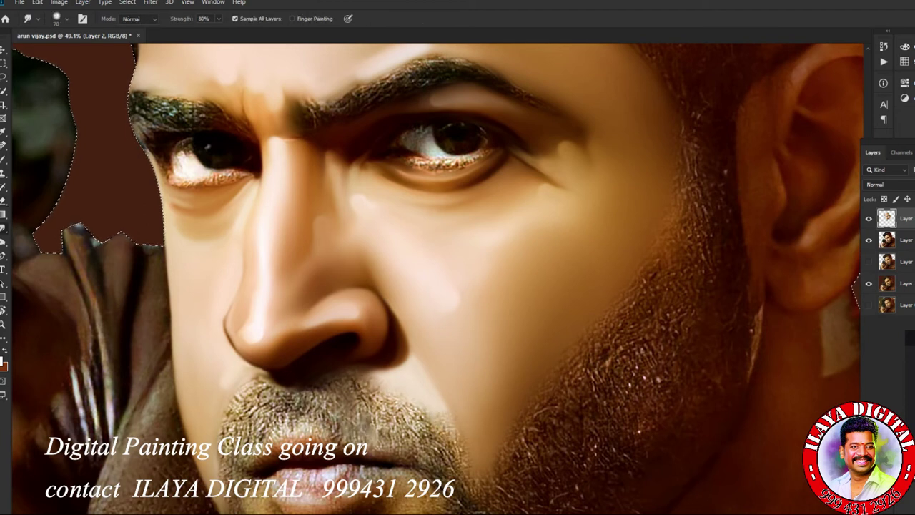
key(ctrl+s)
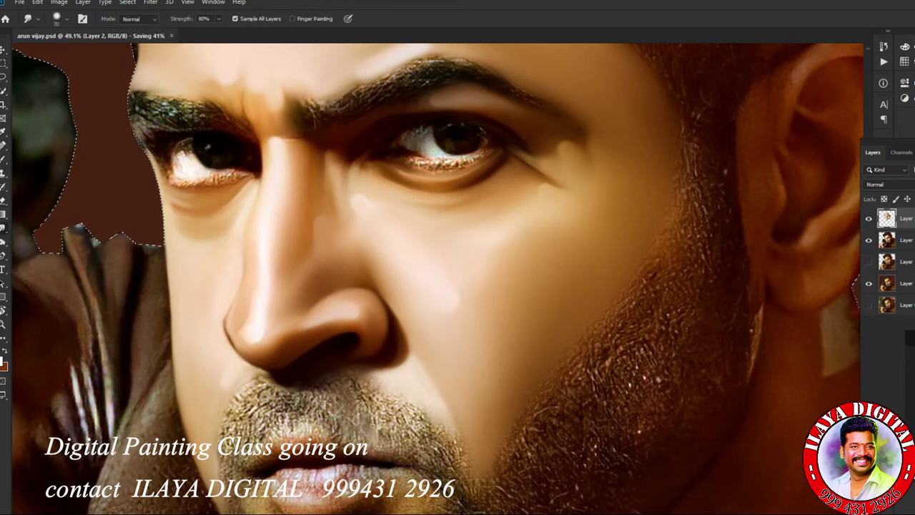
Switch the smudge brush to the Triangle - Dots tip at 30 px.
scroll(437, 279, down, 4)
scroll(539, 251, up, 8)
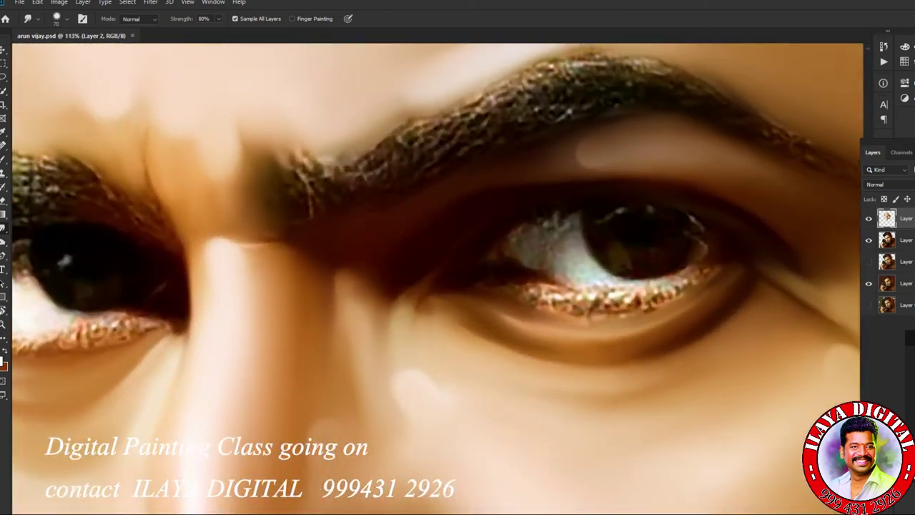
scroll(437, 279, down, 3)
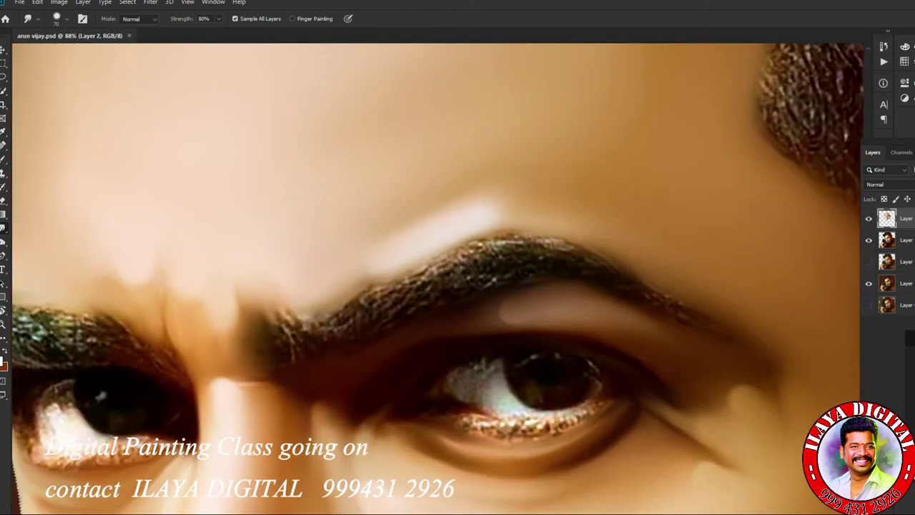
right_click(401, 226)
click(665, 410)
key(Return)
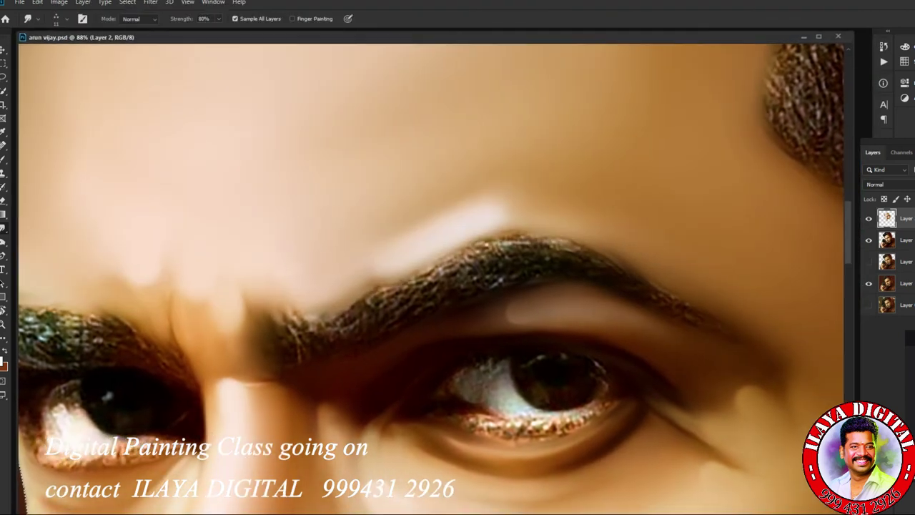
key(F5)
key(F5)
right_click(483, 226)
key(Escape)
scroll(501, 300, up, 2)
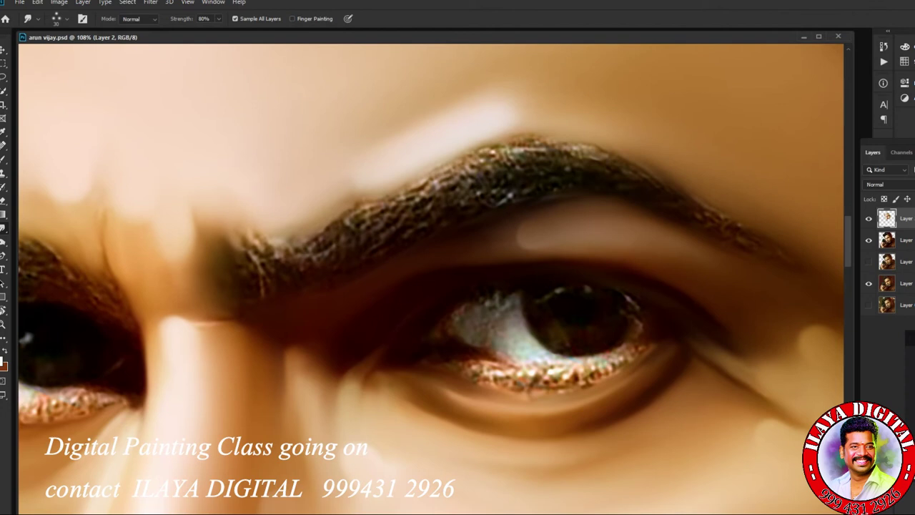
Add a new layer above Layer 2 and smudge the near eyebrow's arch and tail into flowing hair strokes.
key(ctrl+shift+alt+n)
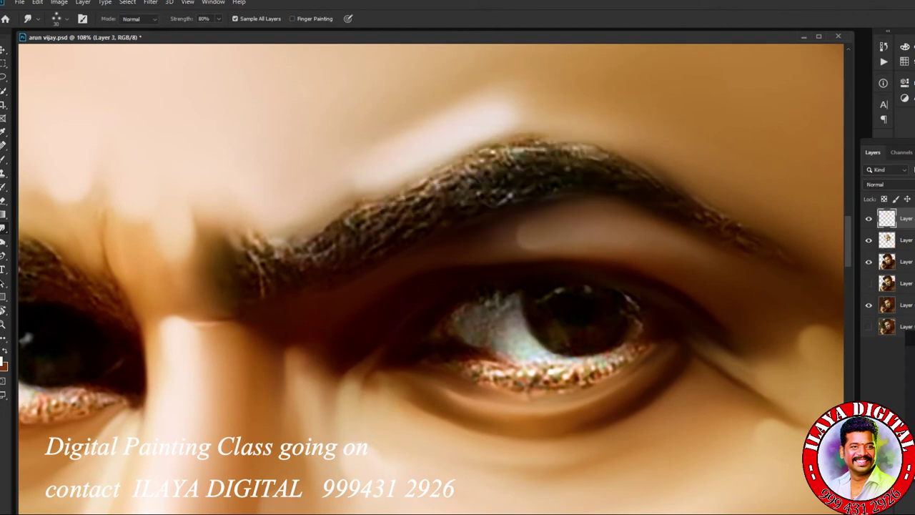
key(ctrl+alt+z)
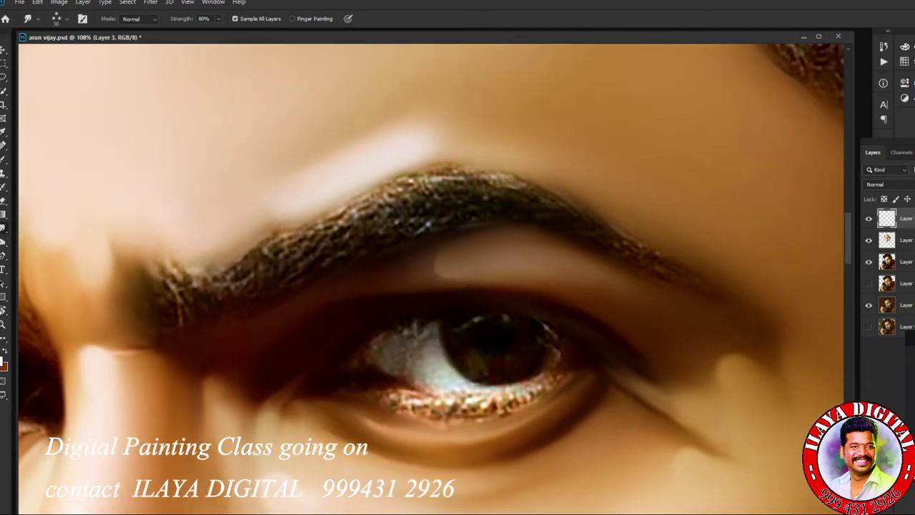
mouse_move(373, 198)
mouse_down()
mouse_move(543, 183)
mouse_move(529, 184)
mouse_up()
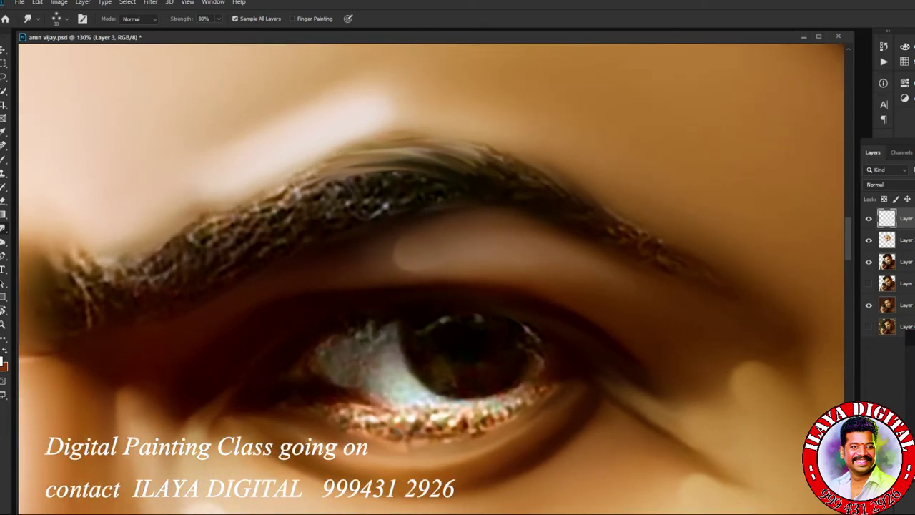
mouse_move(300, 186)
mouse_down()
mouse_move(330, 170)
mouse_move(479, 152)
mouse_move(672, 249)
mouse_move(620, 219)
mouse_up()
mouse_move(535, 164)
mouse_down()
mouse_move(459, 137)
mouse_move(368, 166)
mouse_up()
drag(446, 165, 338, 202)
mouse_move(236, 223)
mouse_down()
mouse_move(299, 190)
mouse_move(382, 180)
mouse_up()
mouse_move(272, 232)
mouse_down()
mouse_move(427, 180)
mouse_move(368, 201)
mouse_move(404, 205)
mouse_up()
drag(309, 198, 464, 163)
drag(236, 207, 536, 141)
drag(386, 158, 461, 152)
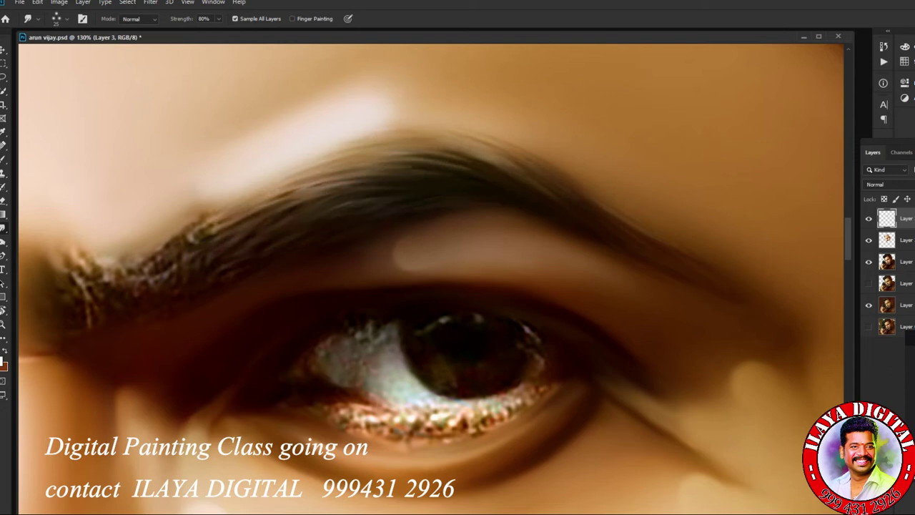
Pull the near eyebrow's inner end into curved hair strokes with a 25 px smudge brush.
scroll(429, 279, left, 5)
mouse_move(354, 275)
mouse_down()
mouse_move(350, 225)
mouse_move(393, 236)
mouse_move(330, 239)
mouse_up()
drag(350, 304, 318, 247)
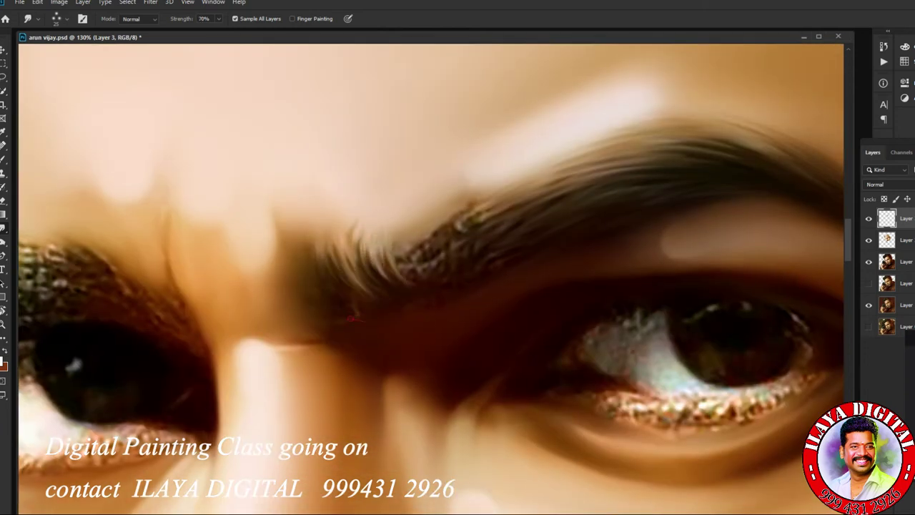
drag(325, 286, 314, 243)
mouse_move(357, 289)
mouse_down()
mouse_move(352, 237)
mouse_move(397, 225)
mouse_move(347, 250)
mouse_up()
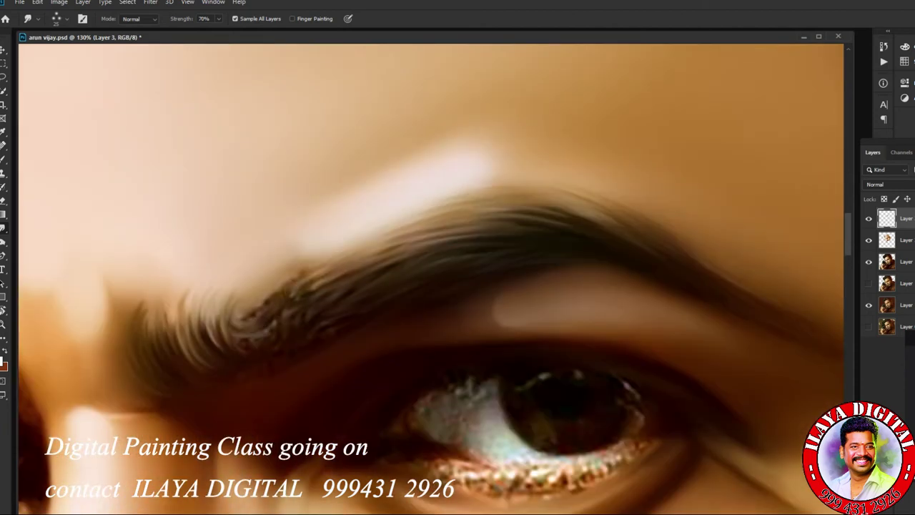
drag(268, 338, 240, 309)
drag(240, 349, 300, 278)
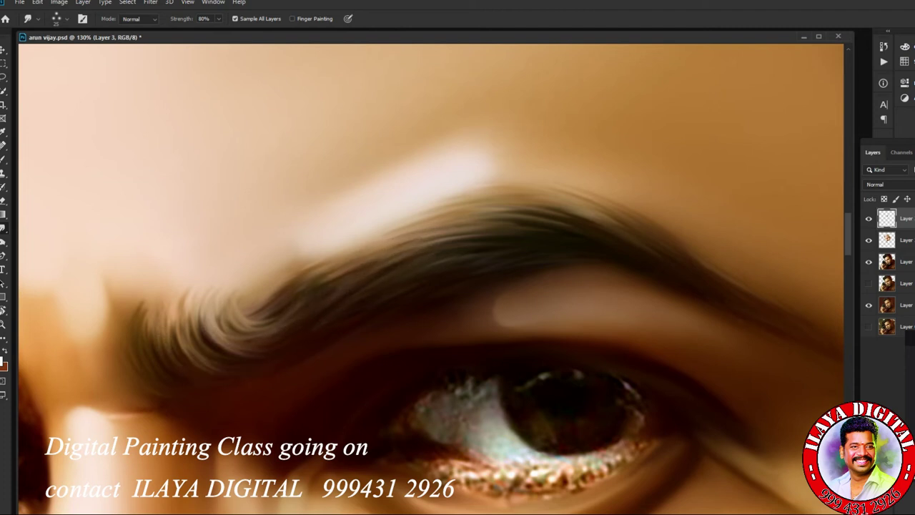
scroll(429, 279, down, 5)
scroll(343, 286, up, 8)
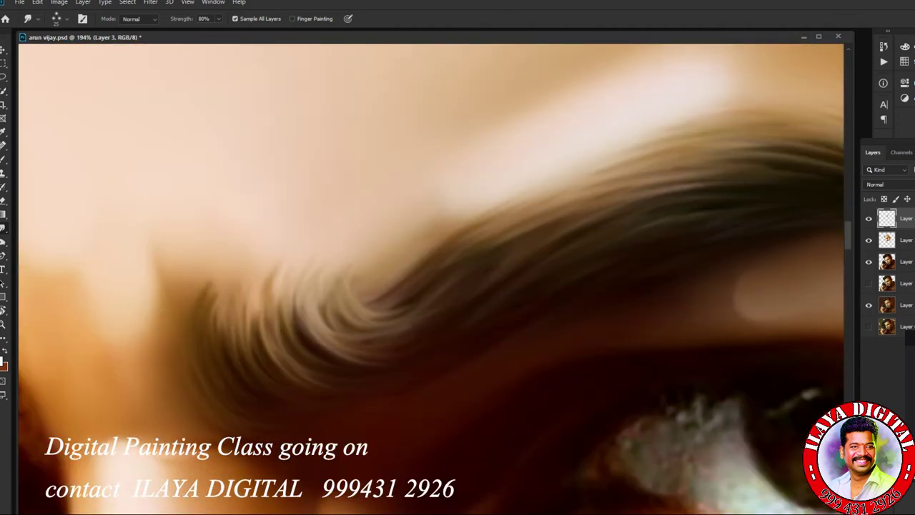
drag(214, 286, 199, 378)
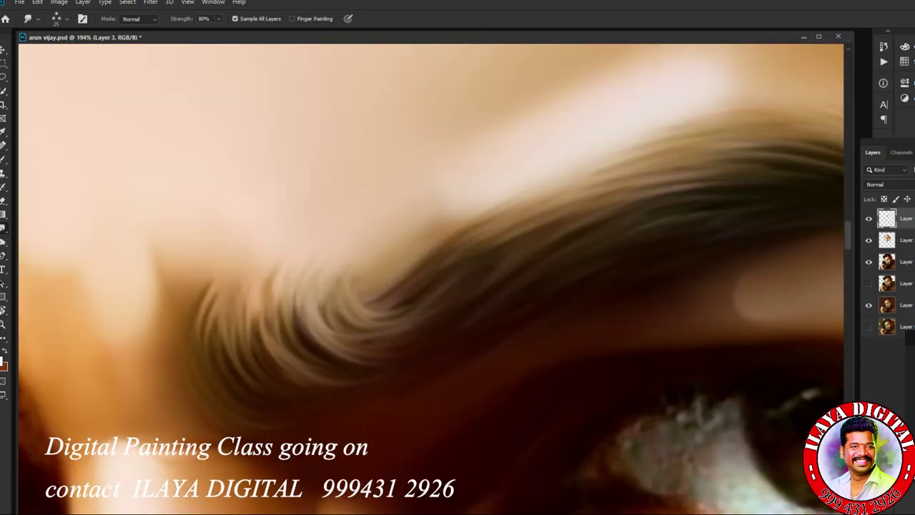
Partly erase the smudged inner end of the near eyebrow at 47% opacity and toggle Layer 3 to compare.
scroll(429, 279, down, 5)
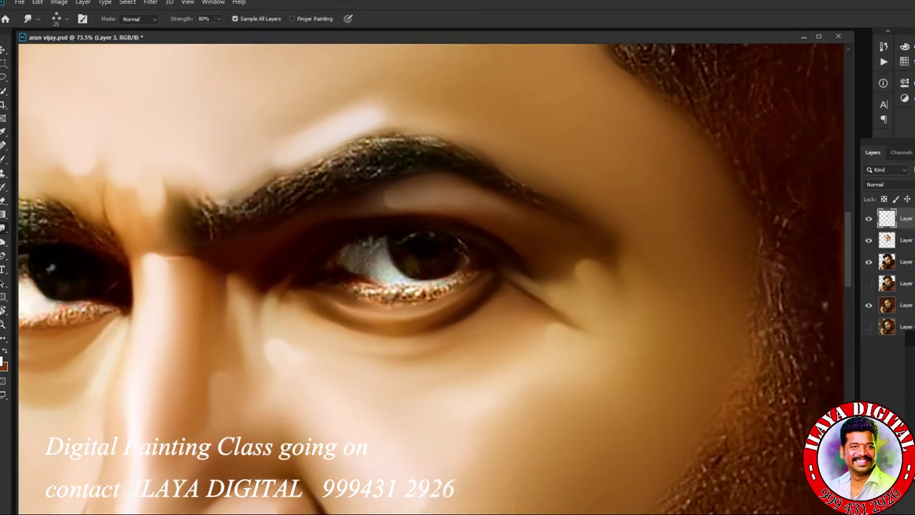
key(b)
scroll(429, 279, down, 5)
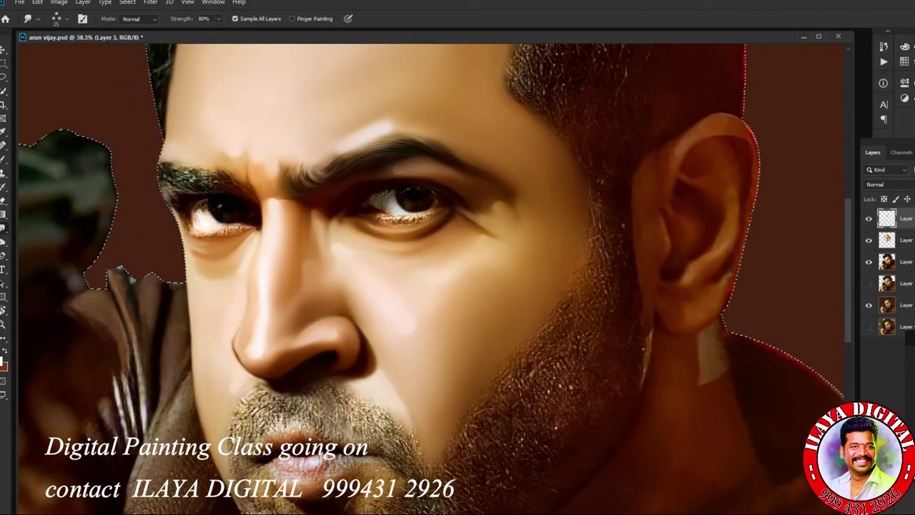
scroll(429, 279, up, 6)
drag(309, 315, 400, 286)
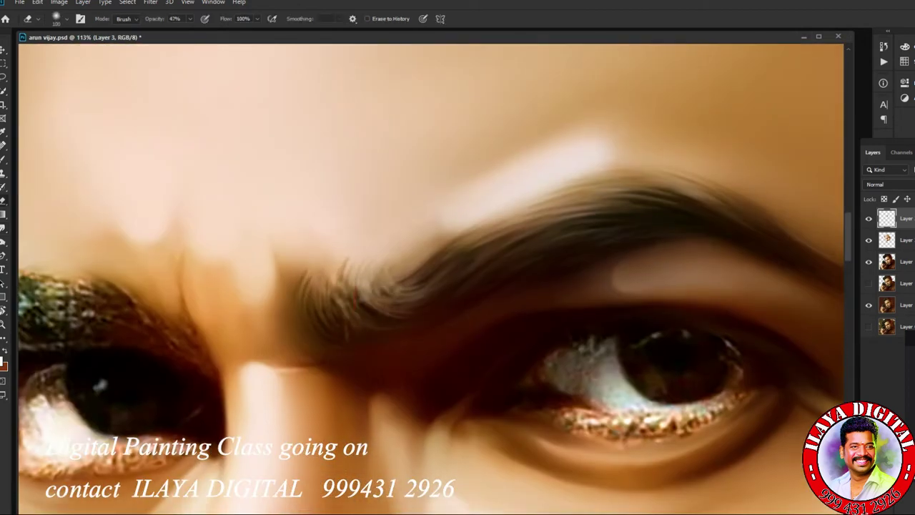
key(ctrl+comma)
key(ctrl+comma)
Smudge the near eyebrow's inner end again, sweeping its hairs into the brow with a 20 px brush at 70% strength.
key(r)
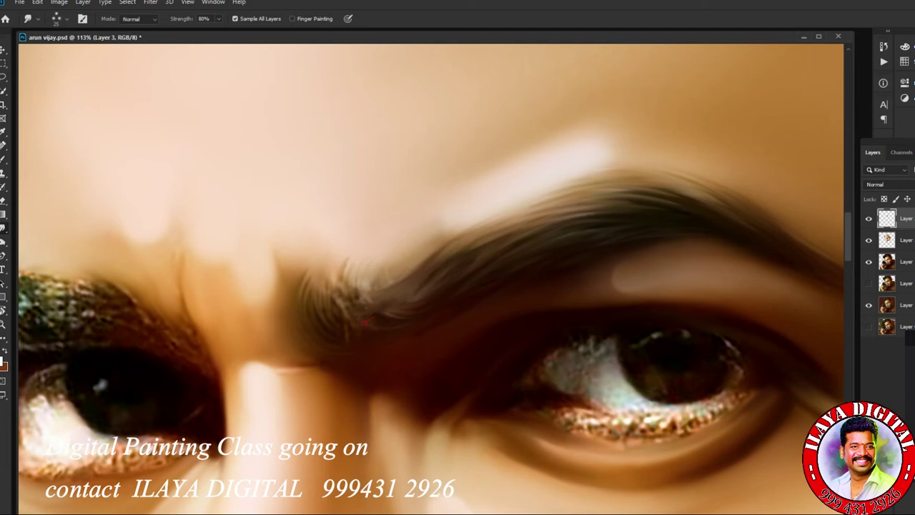
mouse_move(372, 289)
mouse_down()
mouse_move(340, 304)
mouse_move(357, 286)
mouse_move(371, 308)
mouse_move(386, 283)
mouse_move(422, 279)
mouse_move(476, 229)
mouse_up()
mouse_move(361, 284)
mouse_down()
mouse_move(307, 304)
mouse_move(386, 261)
mouse_move(329, 315)
mouse_up()
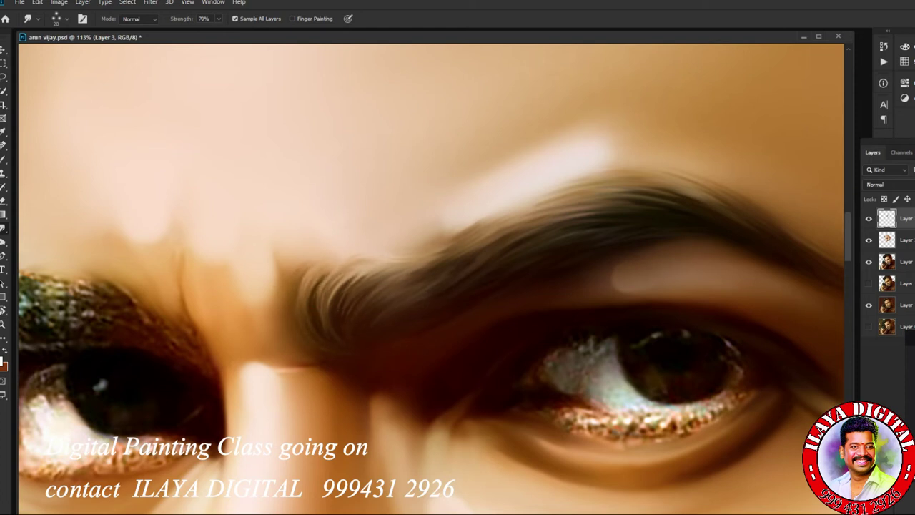
Review the smudge brush settings and try the Finger Paint 06 preset.
right_click(415, 201)
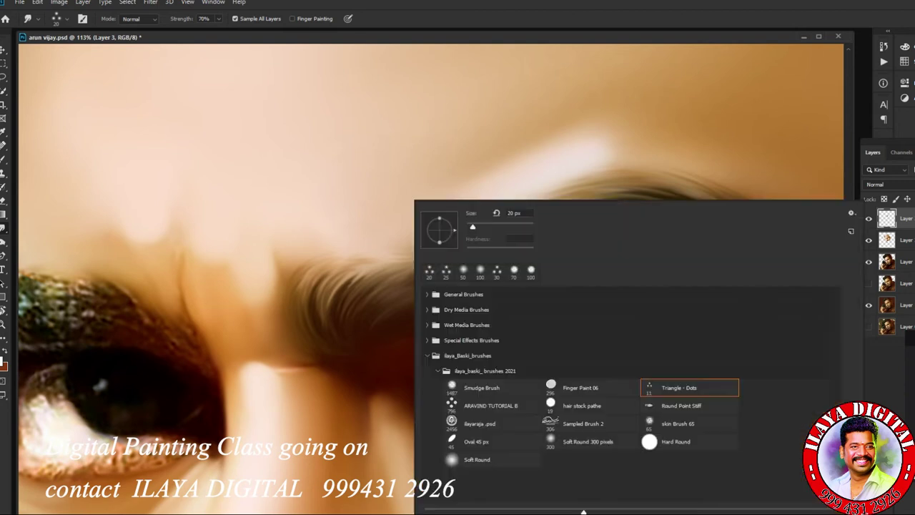
key(Escape)
key(F5)
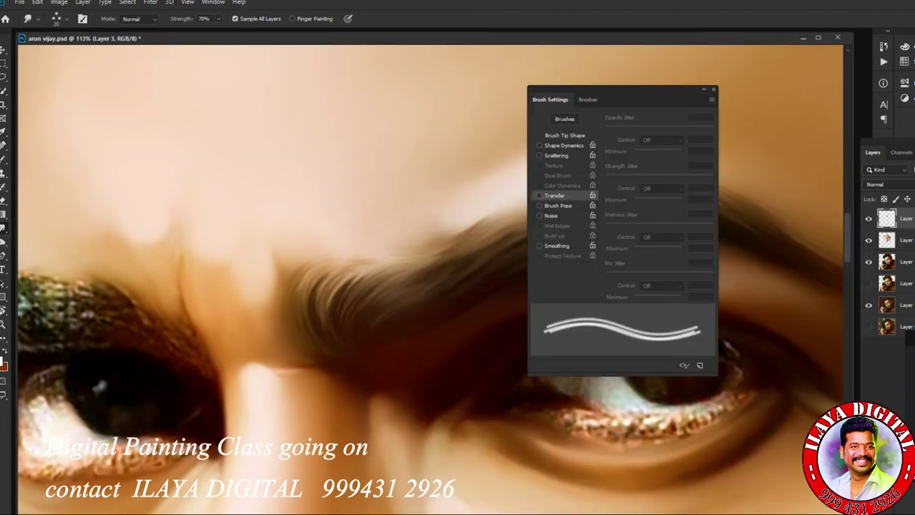
click(565, 135)
click(565, 118)
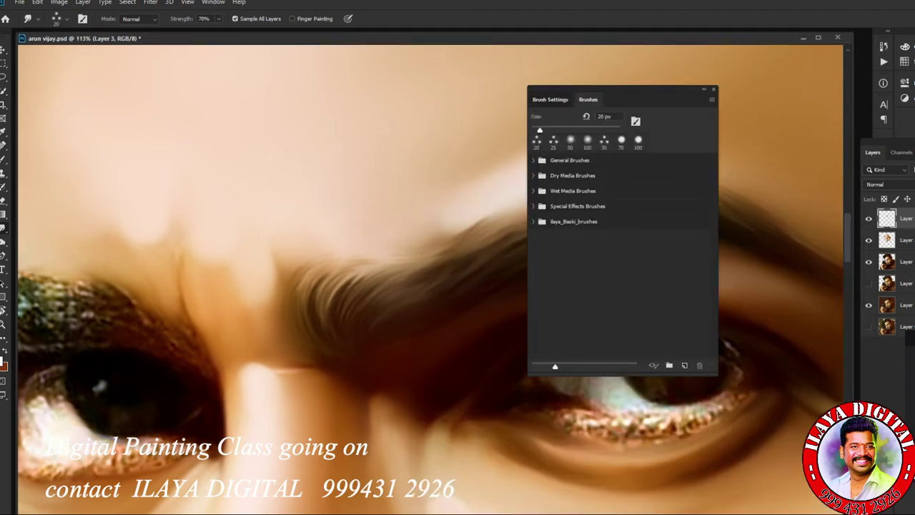
key(F5)
key(F5)
right_click(426, 223)
double_click(643, 410)
key(F5)
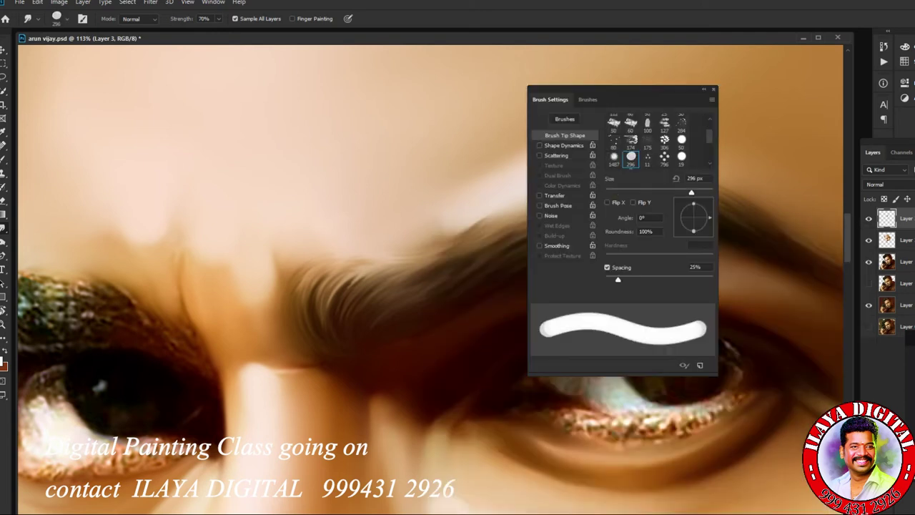
Reselect the Triangle - Dots tip at 11 px and enable Transfer in its brush settings.
right_click(423, 150)
double_click(650, 379)
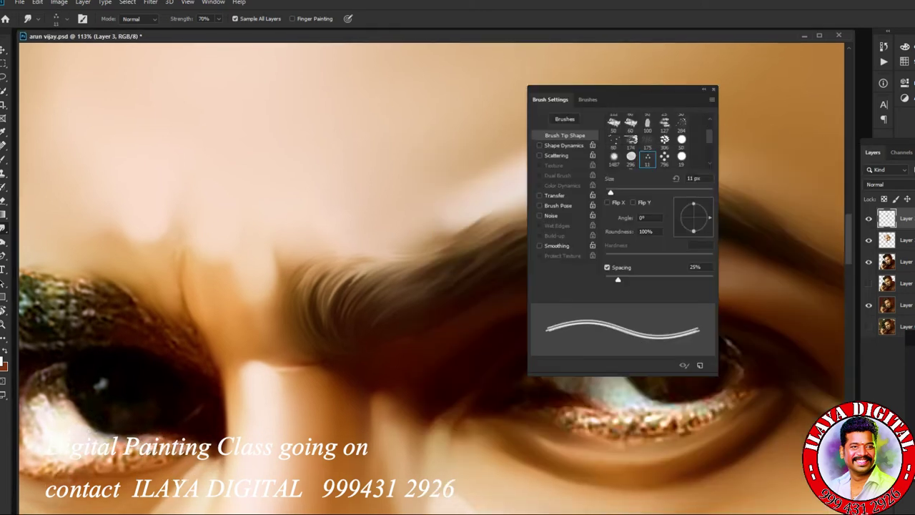
click(540, 195)
key(F5)
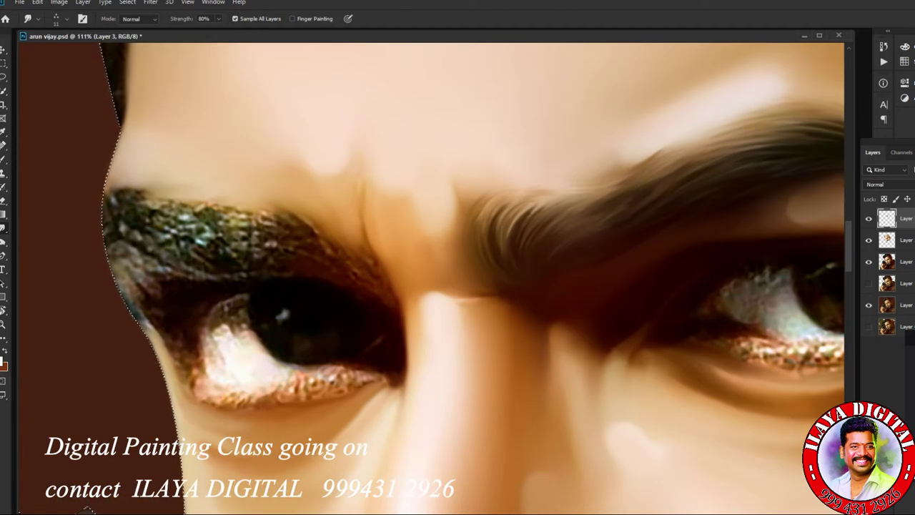
key(F5)
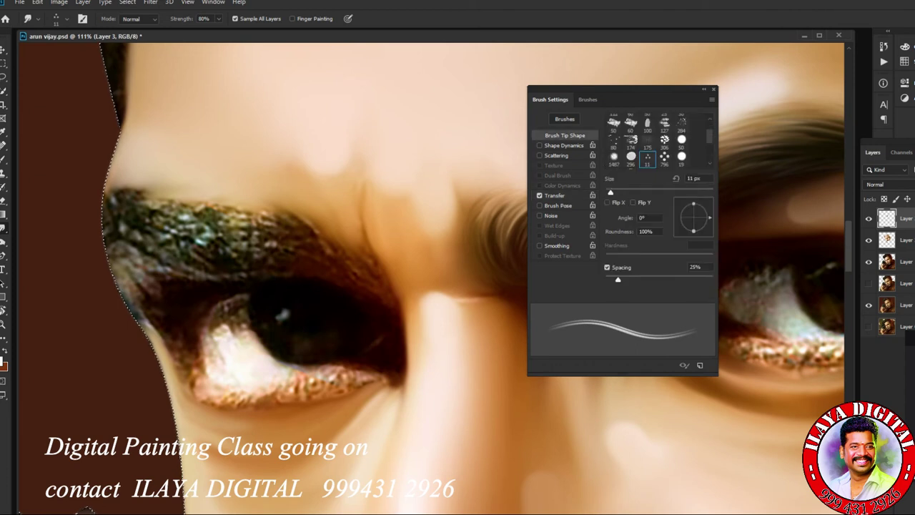
key(F5)
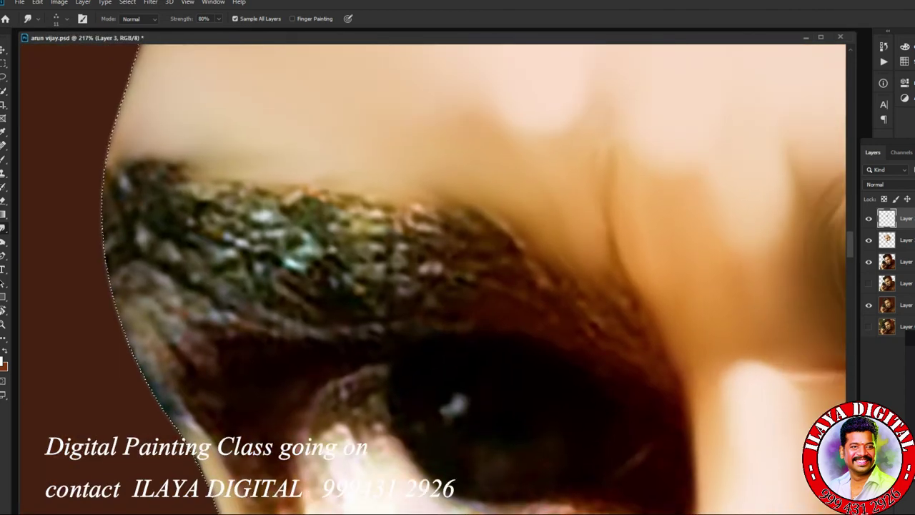
Smudge short hair strokes along the far eyebrow's upper edge with a 20 px brush at 80% strength.
mouse_move(429, 265)
mouse_down()
mouse_move(386, 214)
mouse_move(314, 204)
mouse_up()
drag(429, 222, 336, 203)
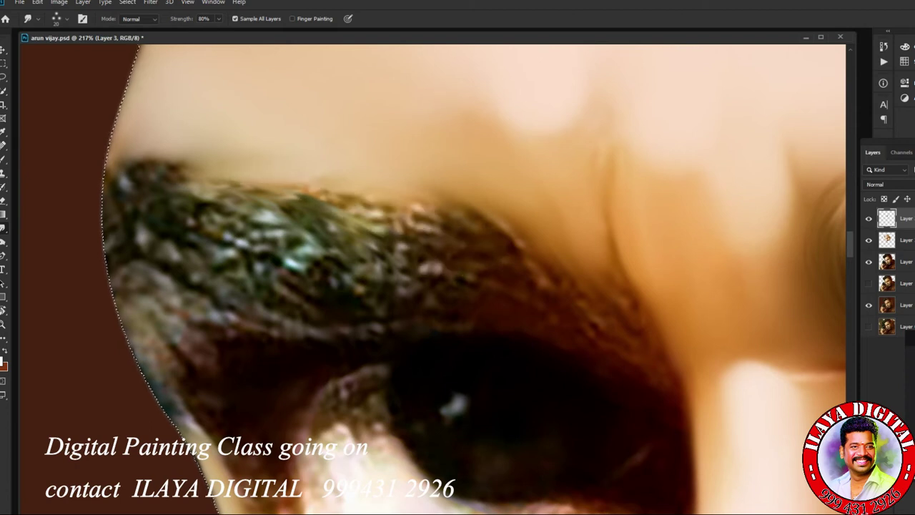
drag(365, 243, 272, 215)
Toggle the Transfer option of the Triangle - Dots smudge brush.
right_click(351, 159)
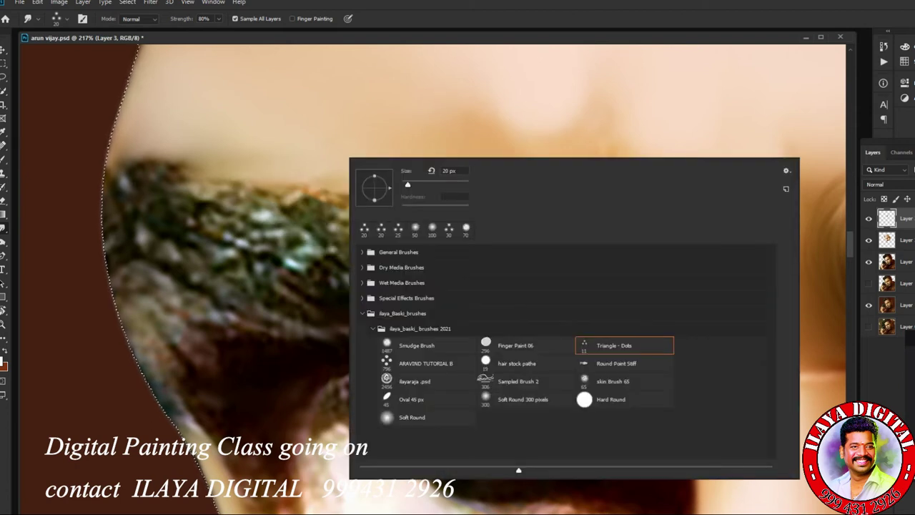
key(F5)
click(554, 195)
key(F5)
Draw out the hairs along the upper edge and inner end of the far eyebrow with long smudge strokes.
mouse_move(422, 235)
mouse_down()
mouse_move(257, 196)
mouse_move(422, 233)
mouse_move(278, 189)
mouse_up()
drag(371, 192, 464, 239)
drag(400, 203, 543, 282)
drag(429, 189, 615, 311)
drag(500, 227, 600, 315)
mouse_move(622, 286)
mouse_down()
mouse_move(564, 240)
mouse_move(386, 196)
mouse_up()
Smudge long hair strokes through the middle and inner half of the far eyebrow with the 20 px Triangle - Dots brush.
drag(458, 236, 143, 168)
drag(308, 215, 164, 186)
drag(207, 211, 400, 300)
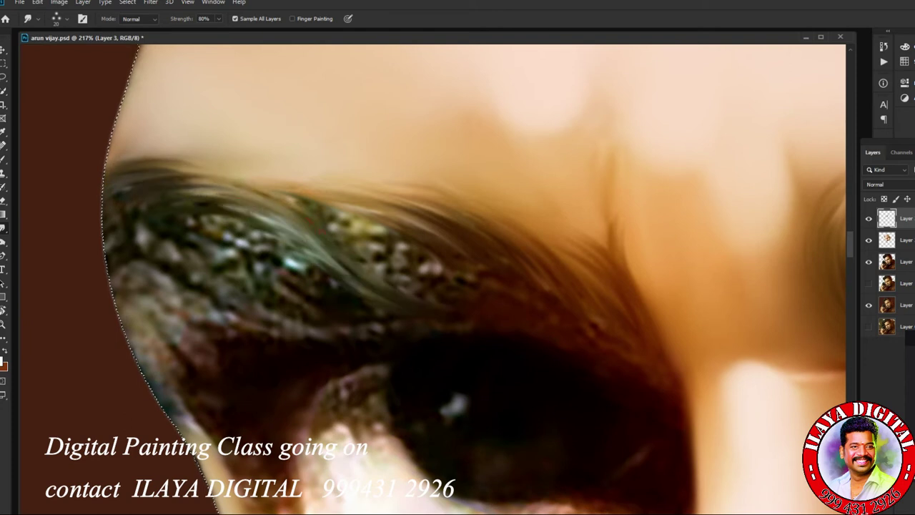
drag(286, 193, 428, 303)
drag(354, 229, 471, 289)
drag(322, 253, 450, 286)
drag(346, 211, 608, 329)
drag(556, 233, 612, 272)
Smudge the speckled outer half and lower edge of the far eyebrow into curved hair strokes at 80% strength.
drag(153, 264, 253, 328)
drag(160, 239, 261, 306)
drag(215, 233, 357, 300)
drag(147, 214, 308, 257)
drag(222, 233, 443, 307)
drag(143, 187, 196, 190)
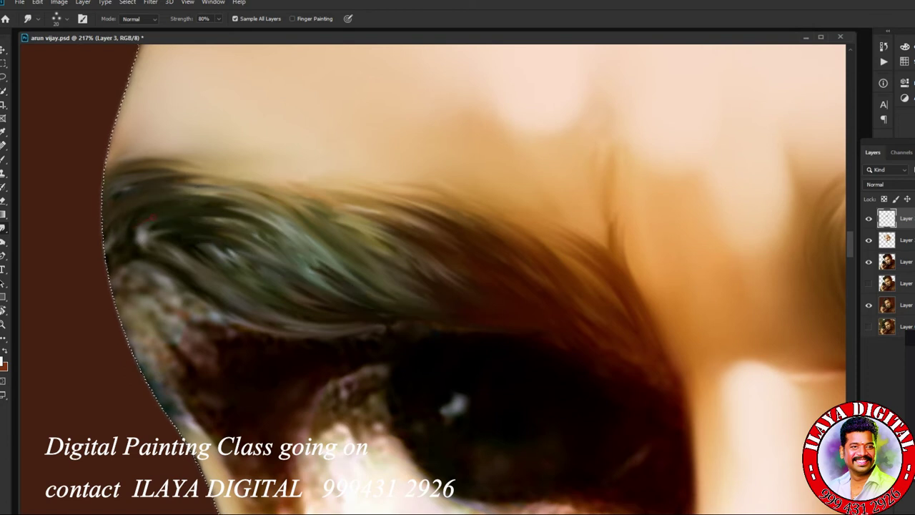
drag(139, 218, 189, 282)
mouse_move(140, 236)
mouse_down()
mouse_move(179, 297)
mouse_move(279, 257)
mouse_up()
mouse_move(154, 171)
mouse_down()
mouse_move(254, 194)
mouse_move(286, 243)
mouse_up()
key(ctrl+alt+i)
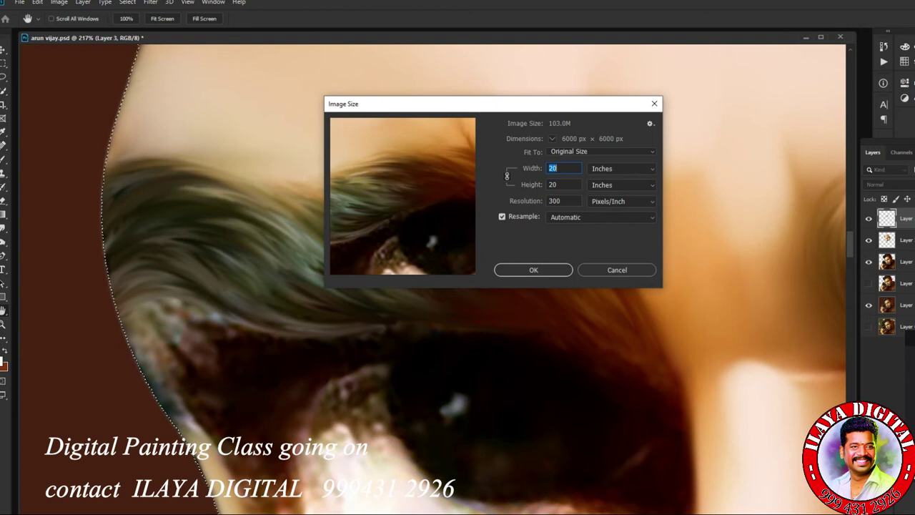
key(Escape)
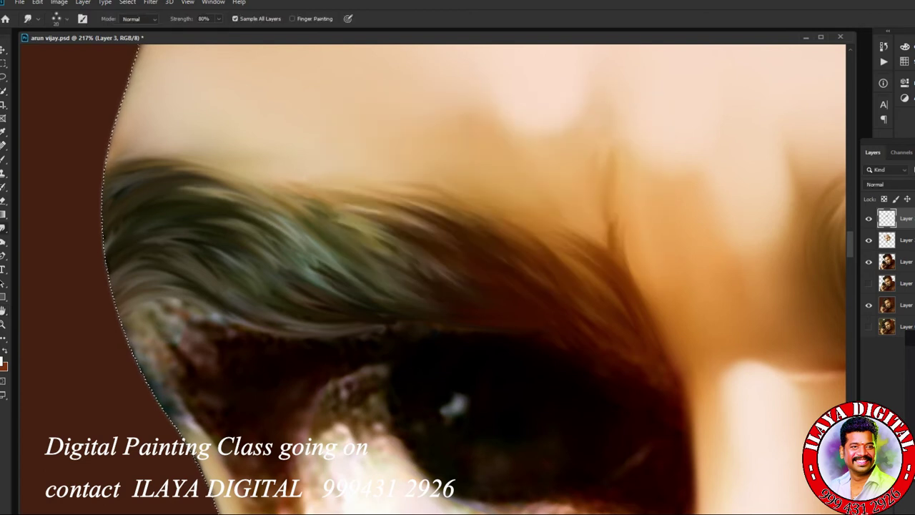
Refine the outer and middle hairs of the far eyebrow with a second pass of finer smudge strokes.
drag(178, 168, 293, 243)
drag(239, 236, 329, 279)
drag(172, 261, 325, 307)
drag(146, 241, 275, 293)
drag(214, 293, 378, 330)
drag(369, 296, 419, 284)
drag(358, 214, 463, 280)
drag(286, 200, 429, 235)
drag(336, 213, 472, 232)
drag(372, 228, 458, 283)
drag(200, 178, 254, 196)
drag(171, 170, 261, 197)
drag(186, 243, 243, 266)
Draw out curved hair tips at the inner end of the far eyebrow with a 15 px smudge brush.
mouse_move(404, 209)
mouse_down()
mouse_move(550, 258)
mouse_move(608, 299)
mouse_up()
drag(582, 232, 672, 350)
drag(608, 250, 661, 336)
drag(599, 223, 643, 278)
drag(547, 221, 641, 255)
drag(575, 236, 547, 305)
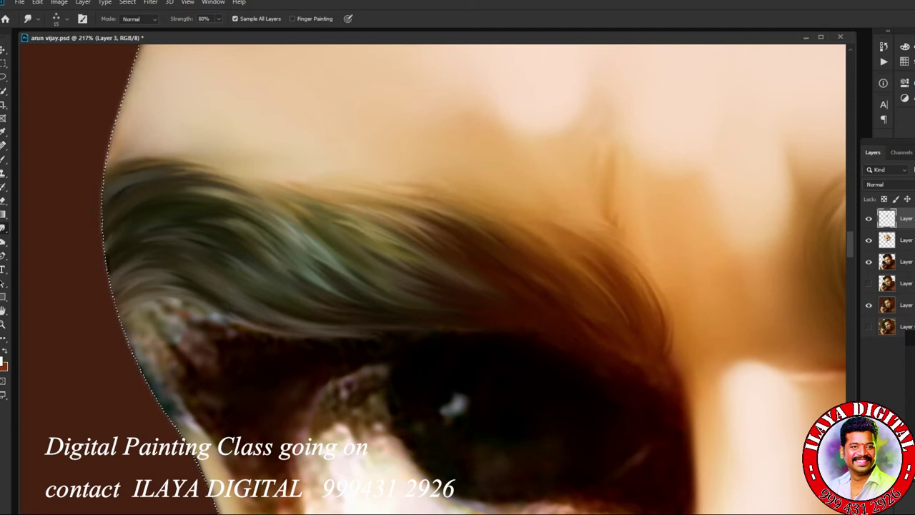
Switch to a soft smudge tip and smooth the skin crease between the eyebrows.
scroll(429, 272, down, 5)
scroll(429, 271, up, 4)
right_click(404, 225)
key(Return)
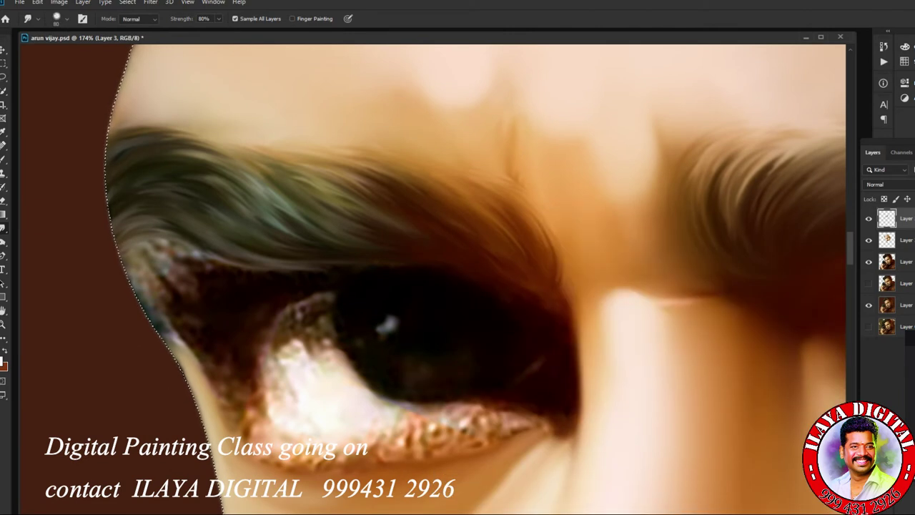
key(F5)
key(F5)
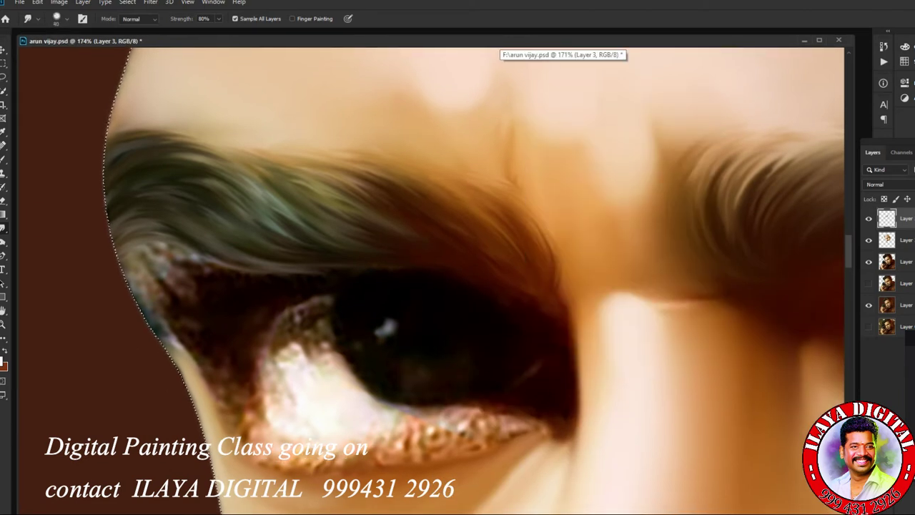
key(bracketleft)
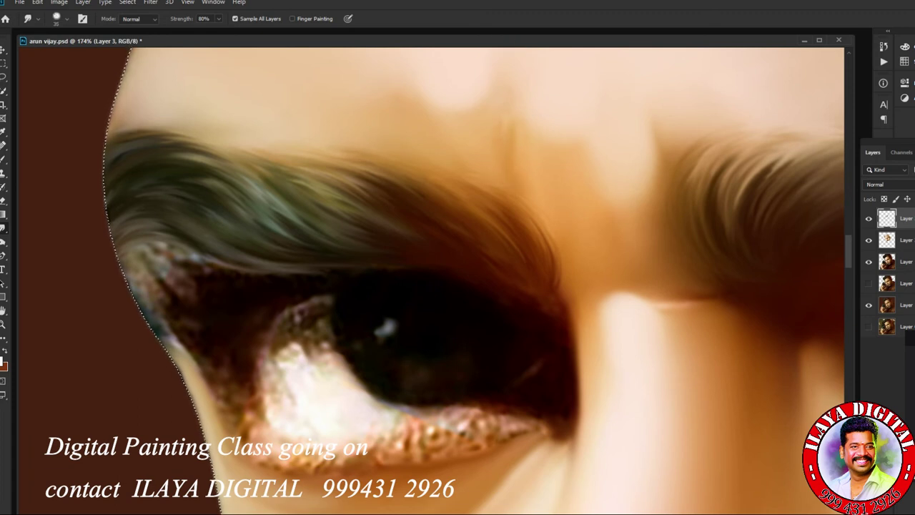
scroll(429, 278, up, 2)
scroll(429, 278, right, 2)
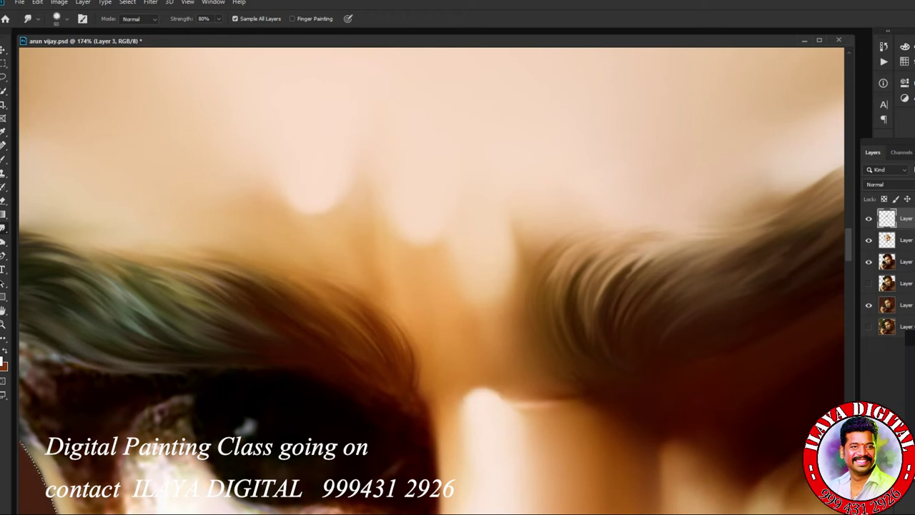
alt+scroll(429, 279, down, 4)
scroll(543, 279, up, 2)
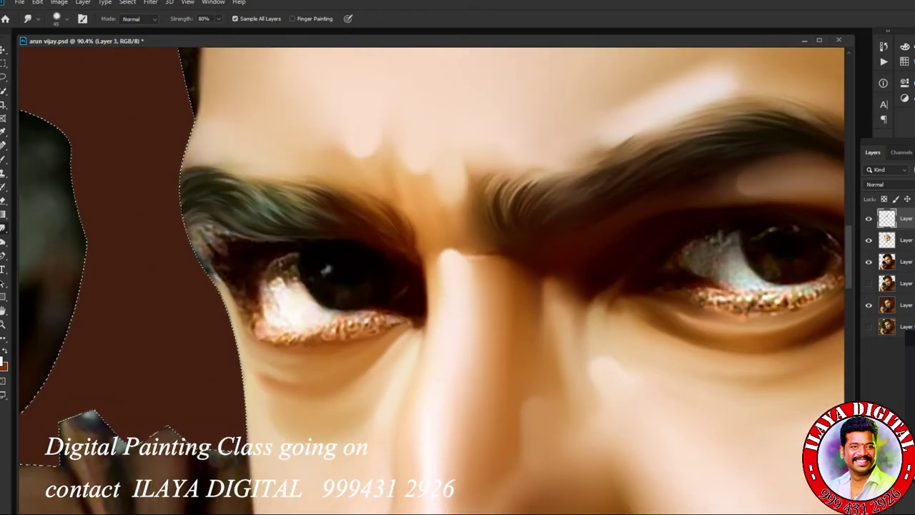
Smudge the upper lid, outer corner and lower lid edge of the far eye into smooth skin at 80% strength.
alt+scroll(165, 218, up, 3)
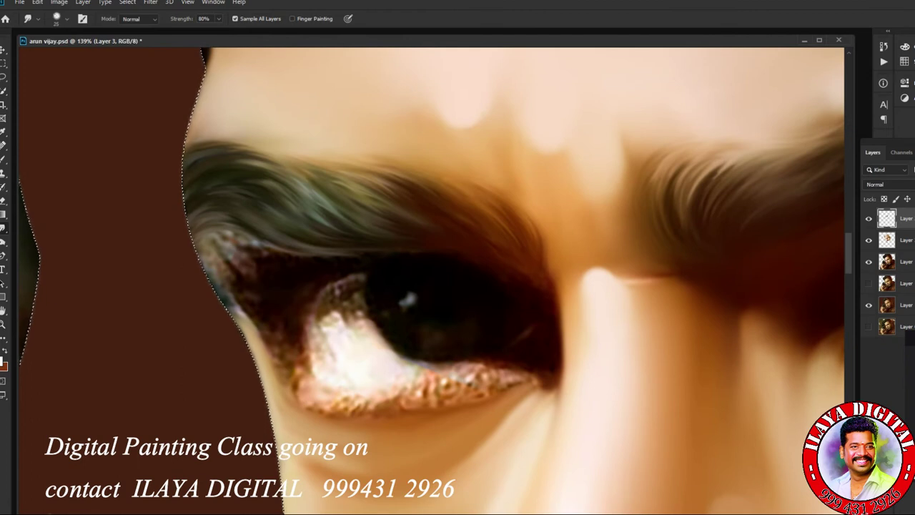
drag(250, 249, 296, 258)
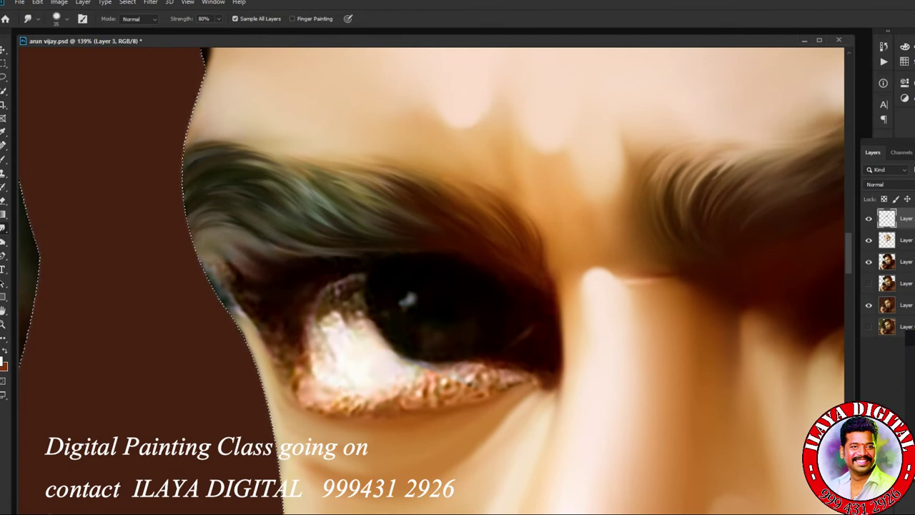
mouse_move(299, 386)
mouse_down()
mouse_move(307, 404)
mouse_move(336, 418)
mouse_up()
mouse_move(306, 341)
mouse_down()
mouse_move(321, 386)
mouse_move(351, 407)
mouse_move(386, 406)
mouse_up()
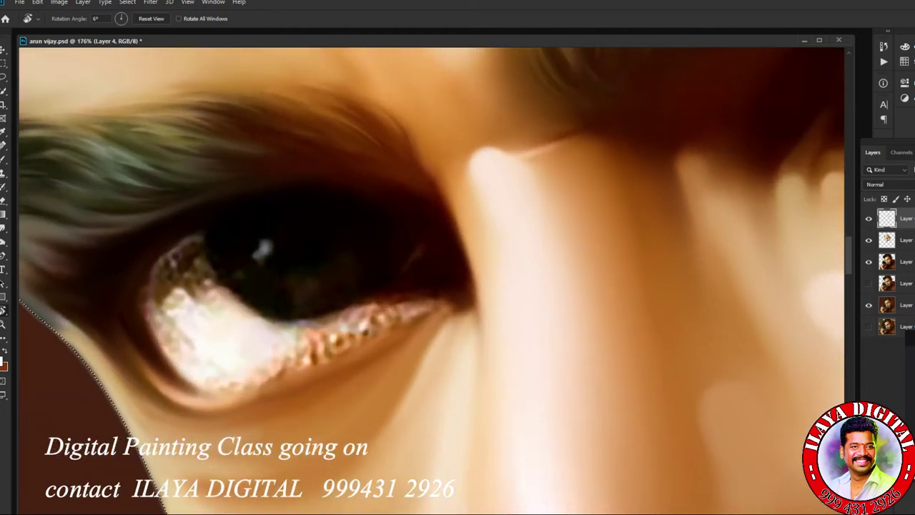
Add a new layer above Layer 4 and save the document.
key(r)
key(ctrl+shift+n)
key(Return)
key(ctrl+s)
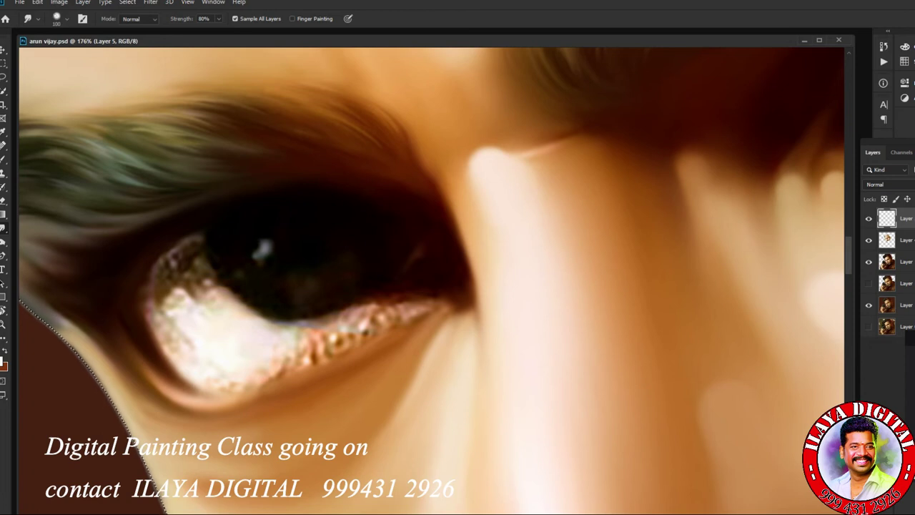
Blend the upper end of the nose bridge highlight on Layer 5 and reduce the smudge brush to 35 px.
drag(477, 148, 516, 150)
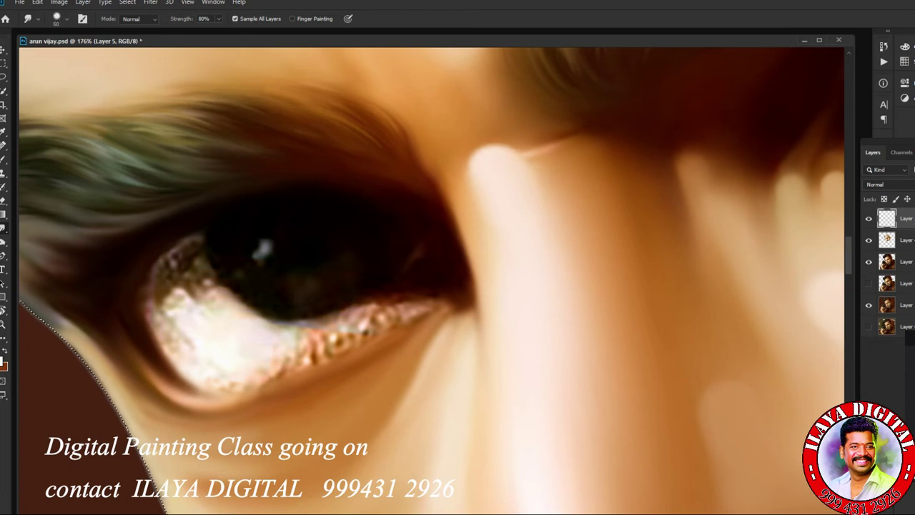
scroll(300, 343, up, 1)
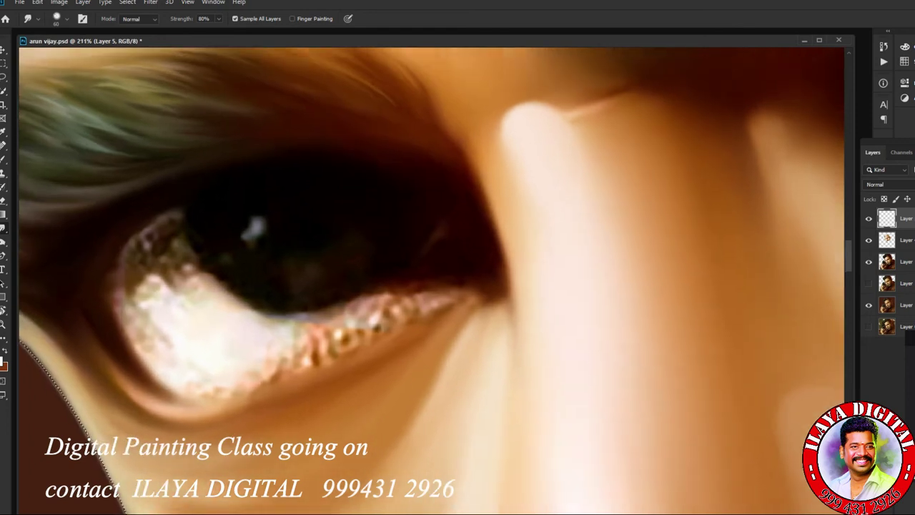
key(bracketleft)
key(bracketleft)
key(bracketleft)
key(bracketleft)
scroll(469, 332, down, 2)
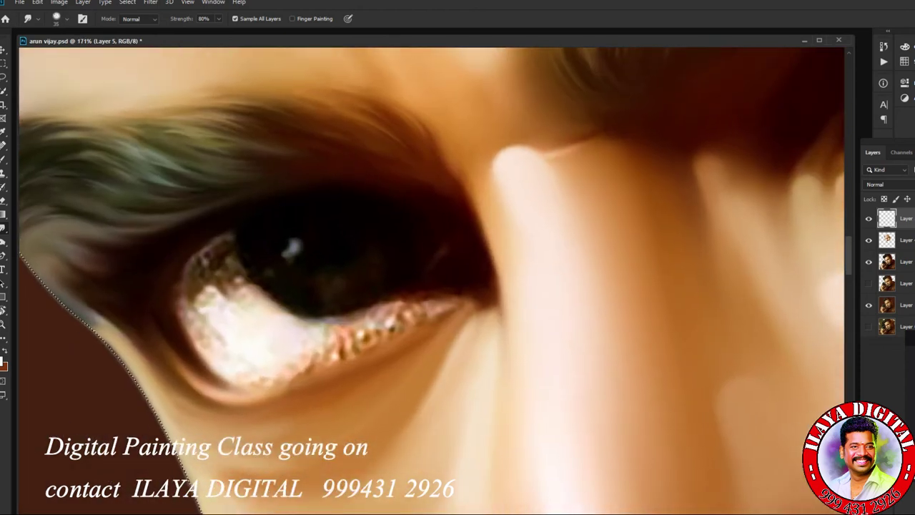
Select the far eye's iris with a circular marquee and smudge its rim smooth inside the selection.
key(m)
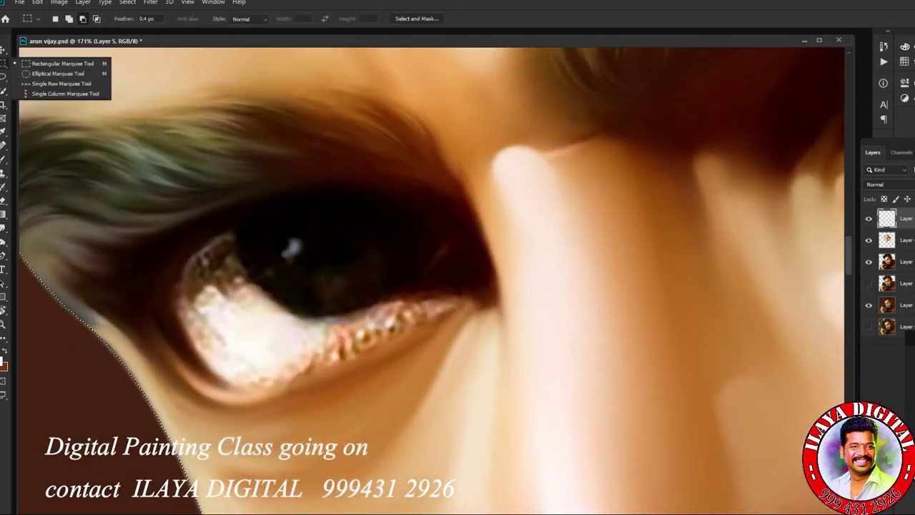
mouse_move(278, 231)
mouse_down()
mouse_move(331, 262)
mouse_move(439, 396)
mouse_move(400, 271)
mouse_move(414, 357)
mouse_move(361, 161)
mouse_up()
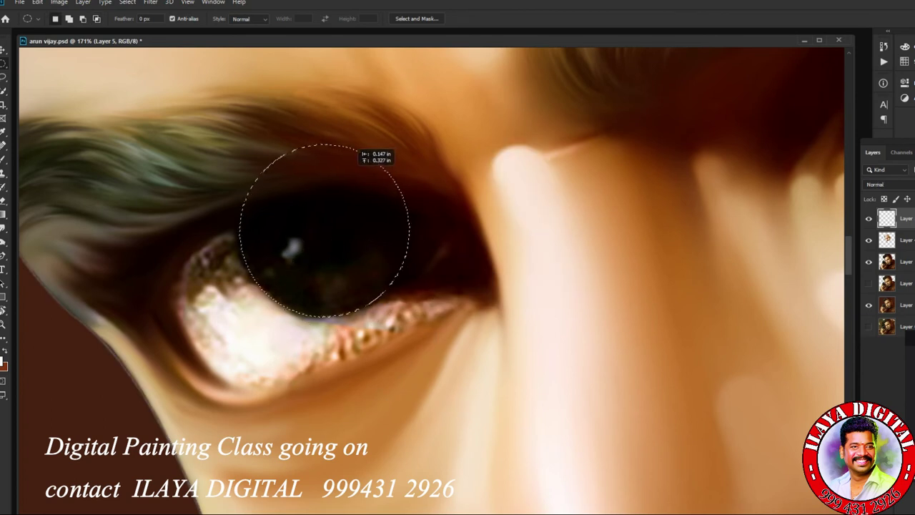
scroll(325, 228, down, 3)
scroll(326, 229, up, 5)
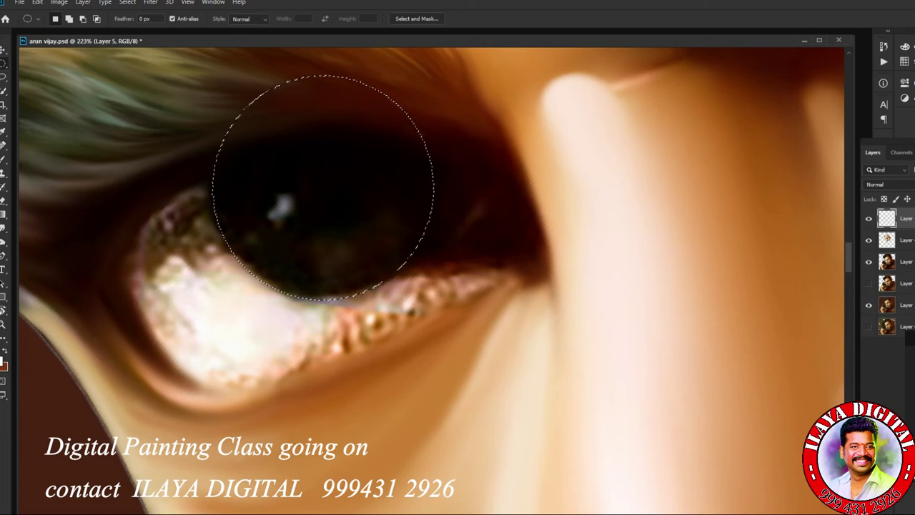
click(4, 227)
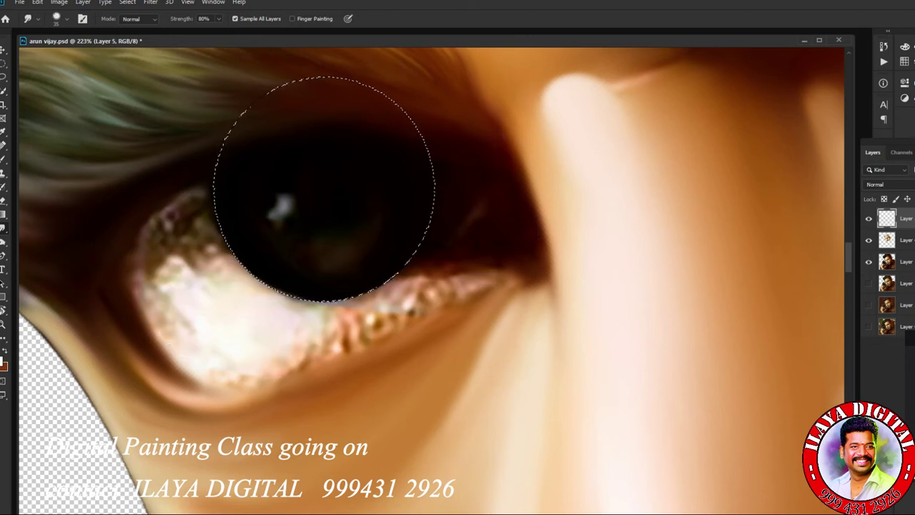
scroll(298, 357, down, 5)
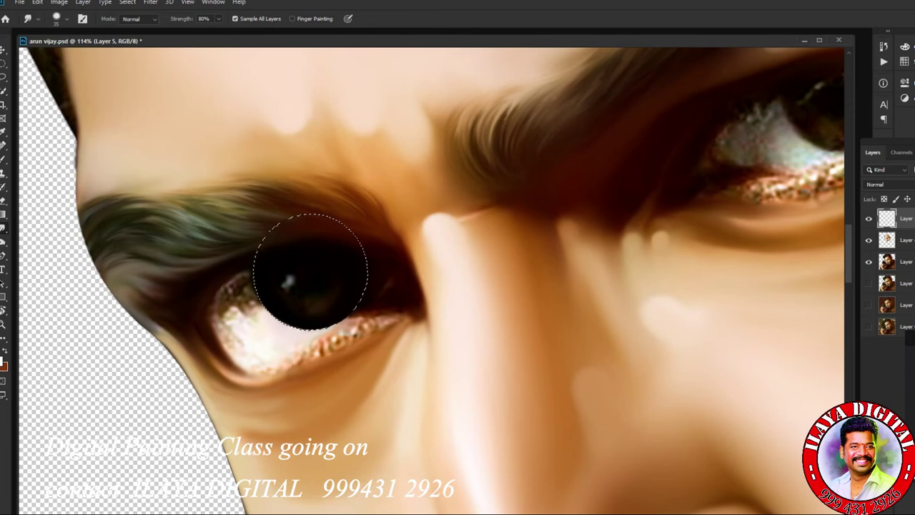
Smooth the white of the far eye beside the iris with the 35 px smudge brush.
drag(226, 324, 228, 306)
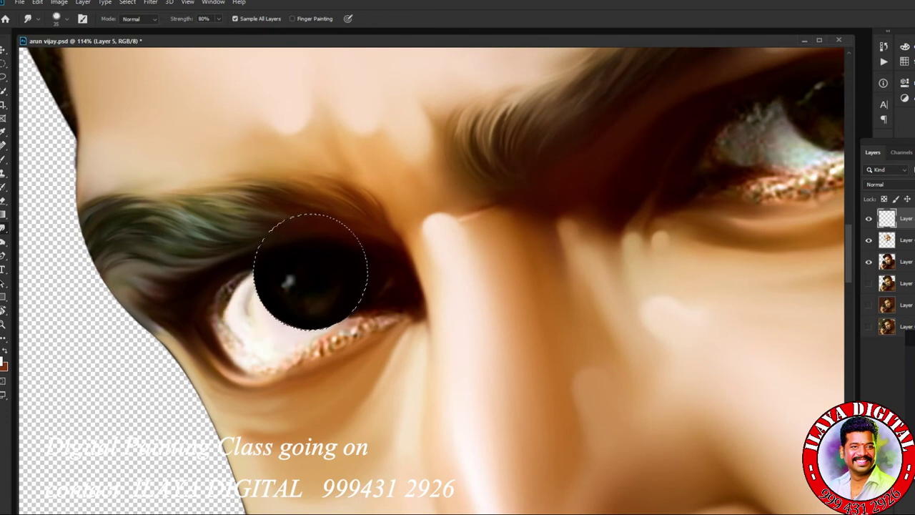
drag(245, 317, 249, 296)
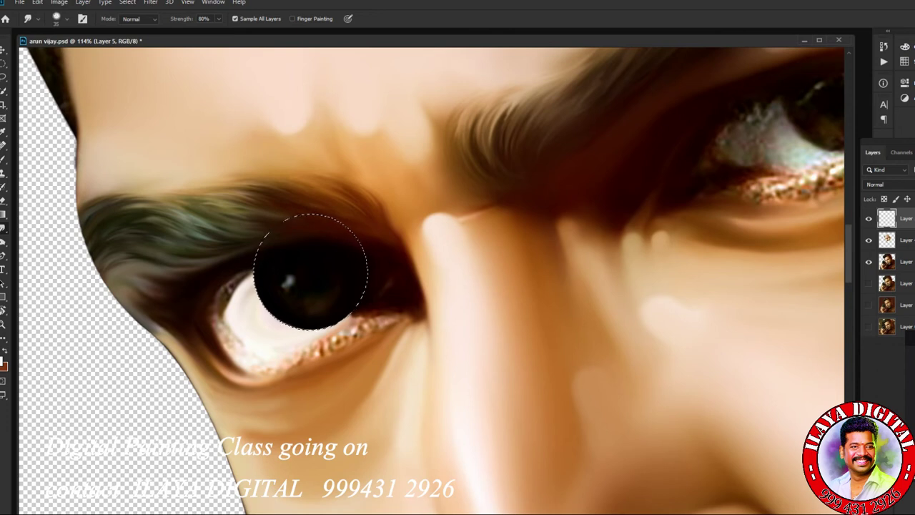
scroll(311, 272, down, 5)
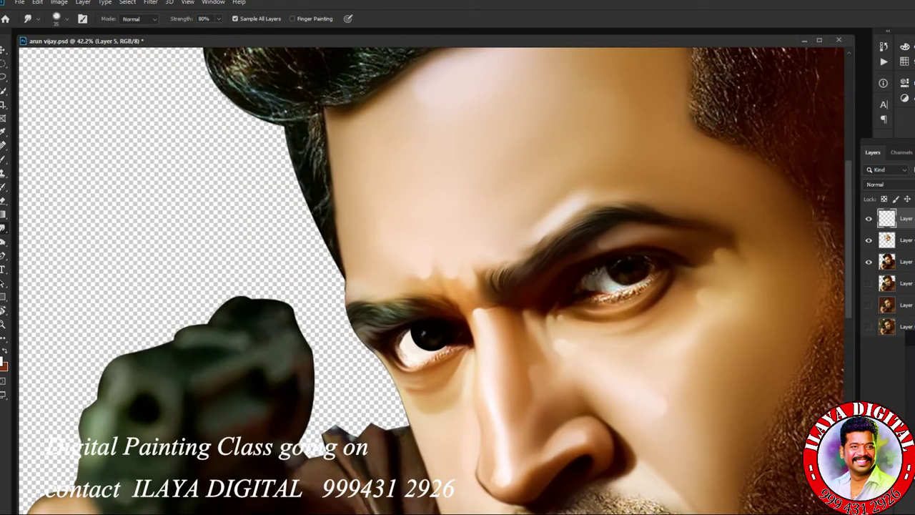
Try to smudge the rim of the near eye's iris inside a circular selection.
scroll(822, 289, up, 5)
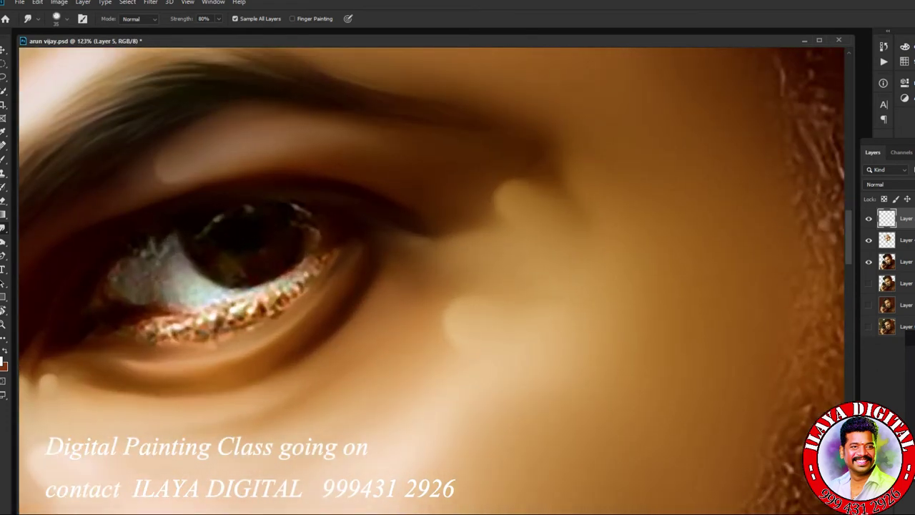
key(m)
drag(203, 203, 255, 204)
key(shift+alt+l)
key(r)
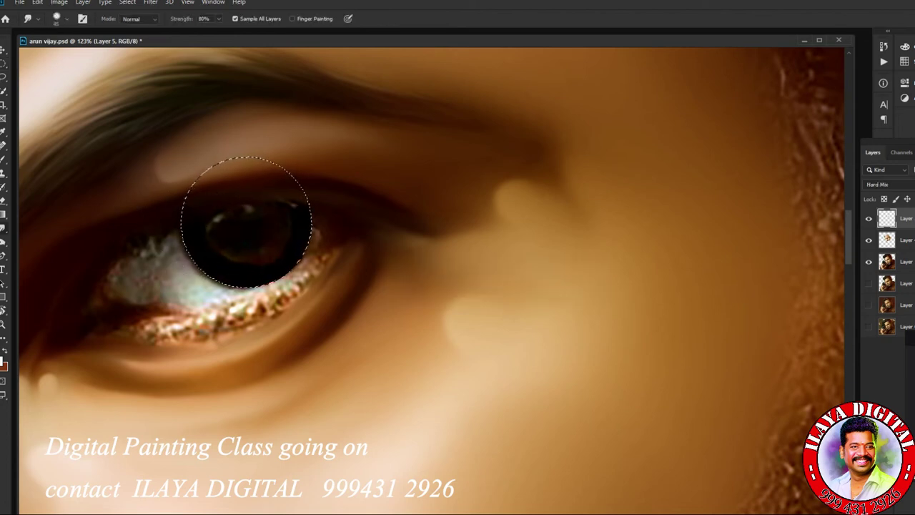
key(F5)
key(F5)
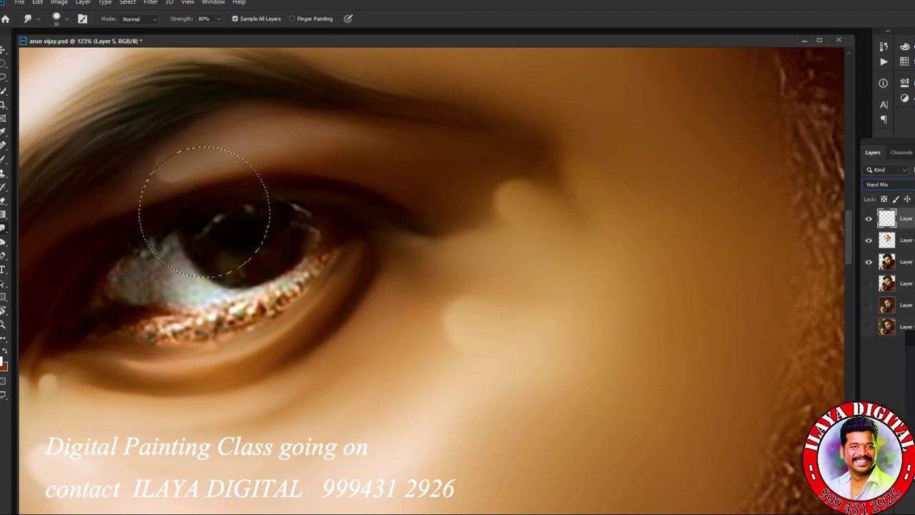
Fit the circular selection to the near eye's iris and set the layer's blend mode to Normal.
key(m)
drag(263, 212, 304, 226)
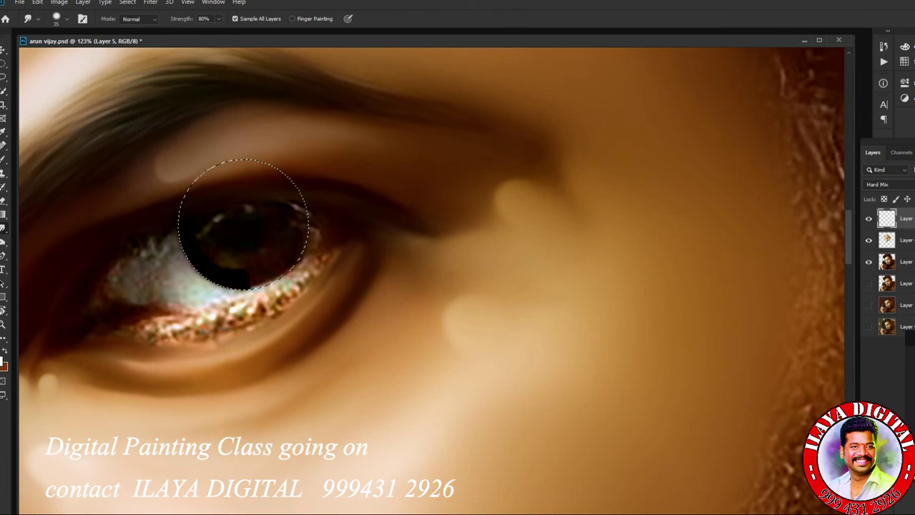
click(885, 185)
click(883, 188)
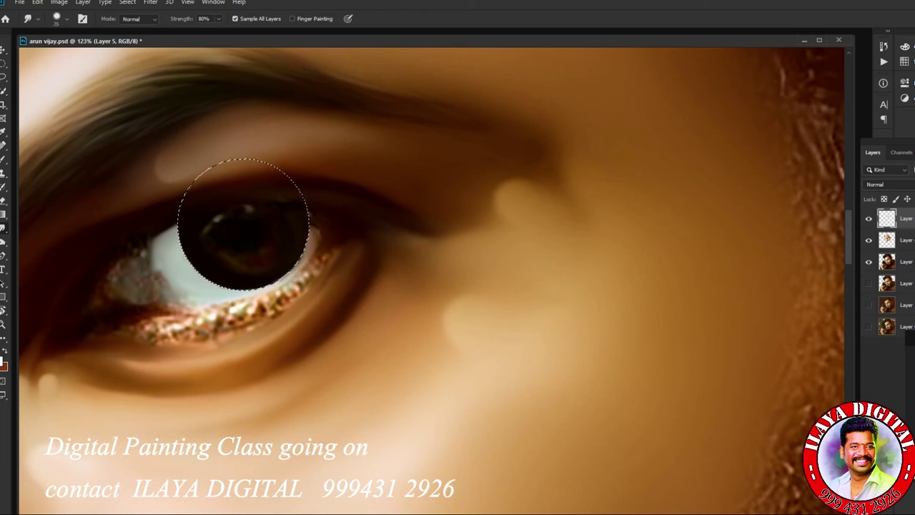
Save the document and smudge the near eye's upper lid edge above the white with a 30 px brush at 90% strength.
scroll(429, 278, down, 5)
key(ctrl+s)
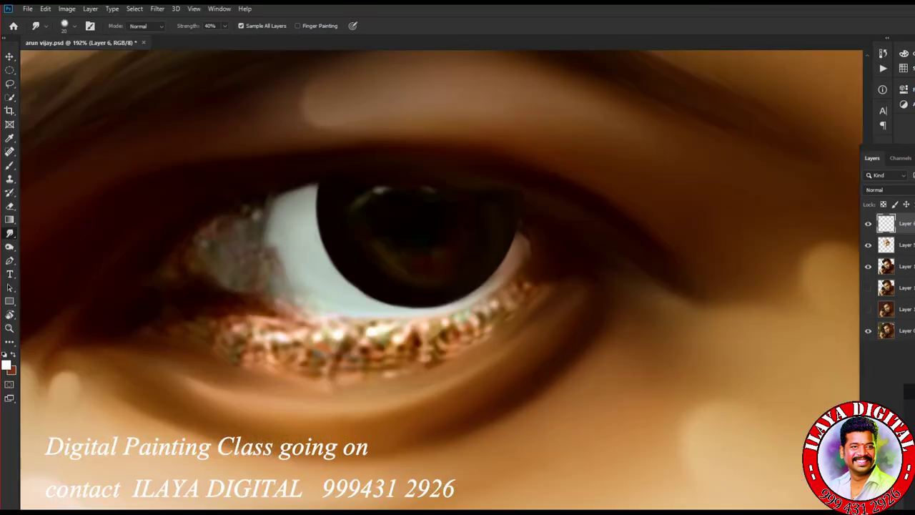
scroll(429, 279, down, 2)
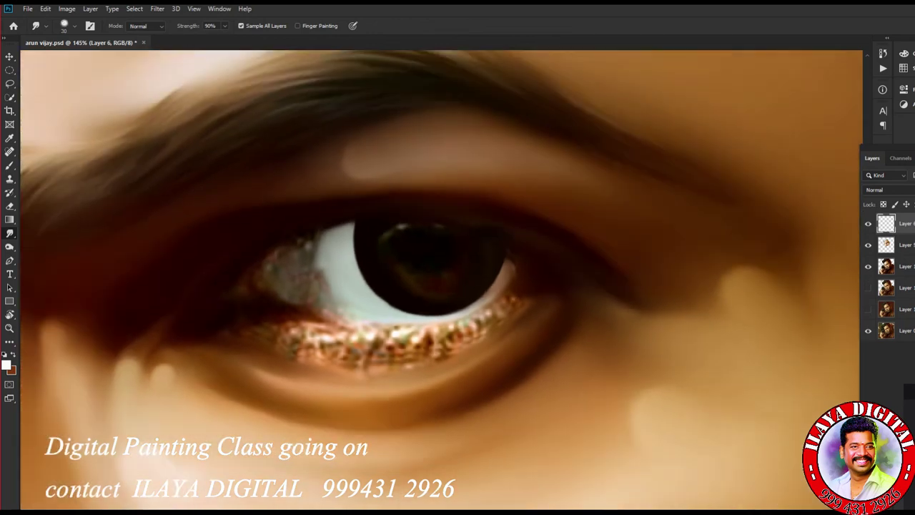
drag(350, 224, 330, 230)
Open the smudge brush's Transfer settings and blend the near eye's upper lid edge and outer corner on Layer 6.
key(F5)
drag(586, 96, 740, 30)
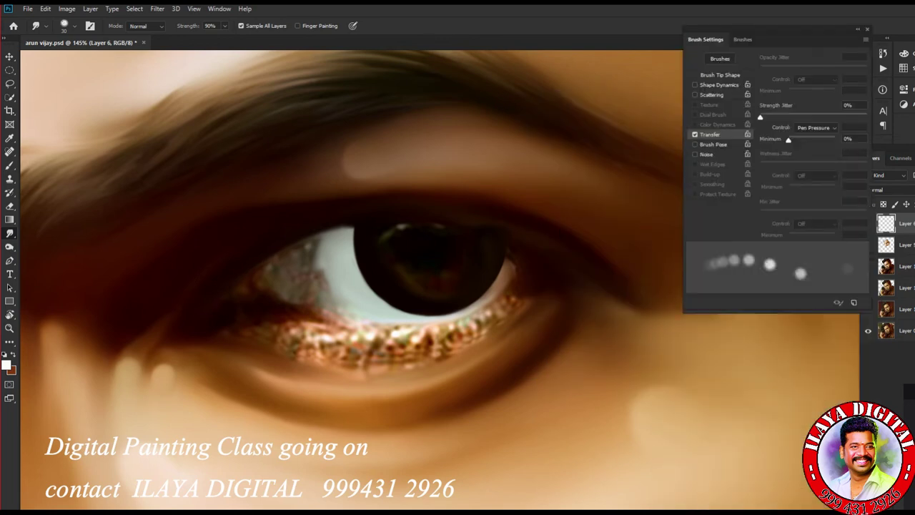
scroll(429, 278, up, 2)
key(F5)
scroll(429, 279, up, 1)
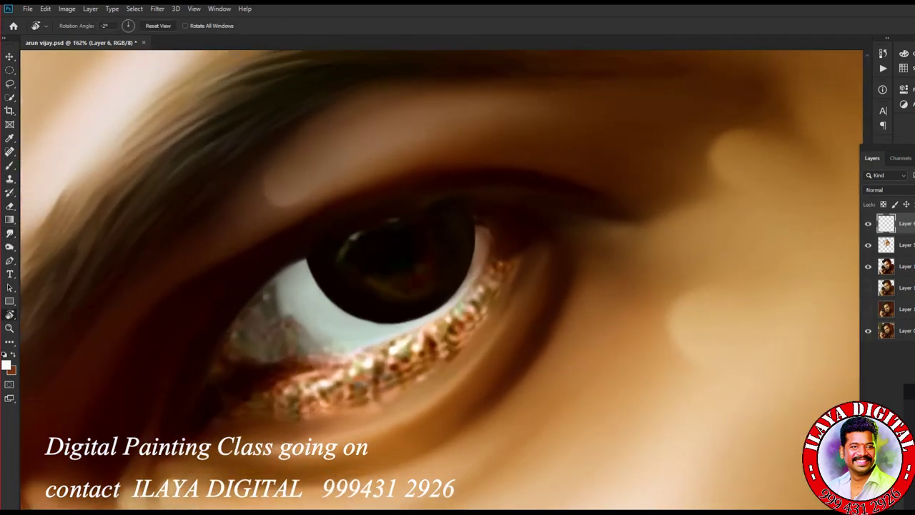
drag(269, 266, 287, 283)
mouse_move(565, 225)
mouse_down()
mouse_move(643, 214)
mouse_move(551, 213)
mouse_up()
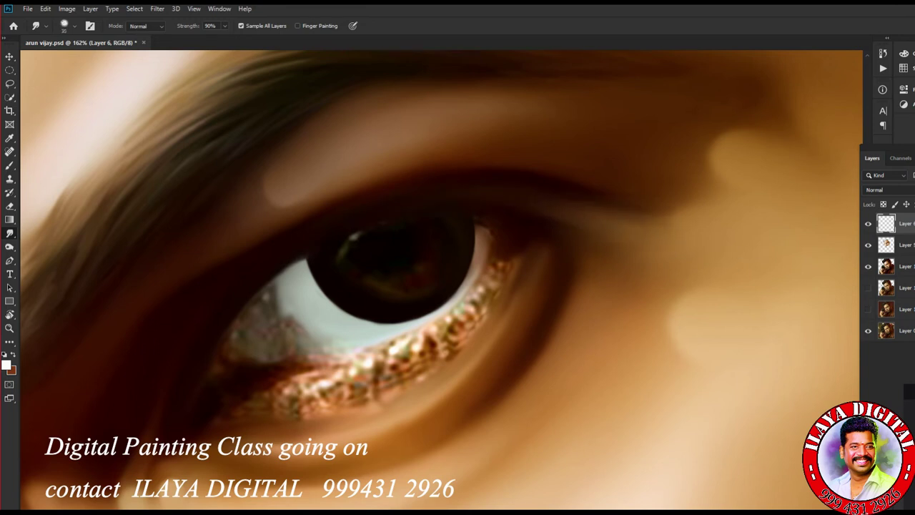
Smooth the near eye's dark iris, white and lower lid edge on Layer 6 with a 25–30 px smudge brush at 90% strength.
drag(355, 238, 349, 255)
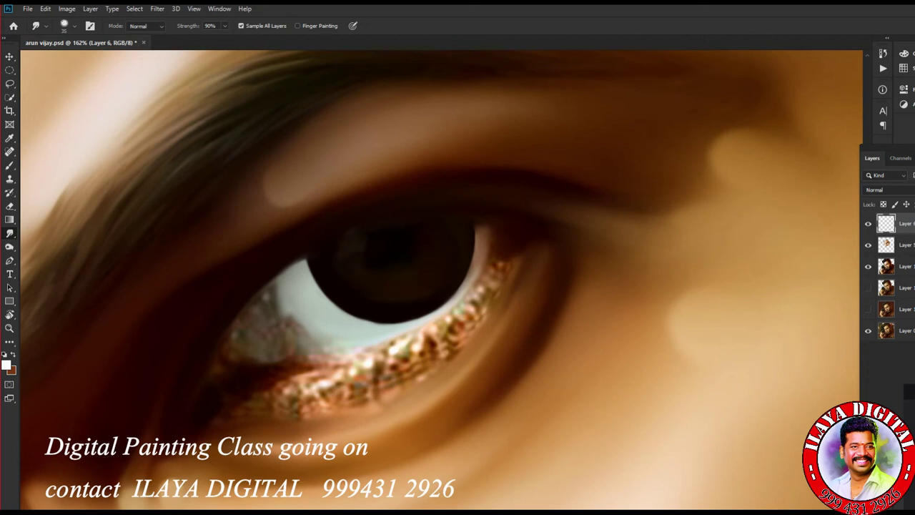
drag(490, 261, 454, 315)
mouse_move(304, 368)
mouse_down()
mouse_move(393, 349)
mouse_move(350, 358)
mouse_move(433, 328)
mouse_move(461, 304)
mouse_move(379, 354)
mouse_move(458, 309)
mouse_move(497, 264)
mouse_move(443, 325)
mouse_up()
mouse_move(336, 356)
mouse_down()
mouse_move(293, 377)
mouse_move(453, 315)
mouse_up()
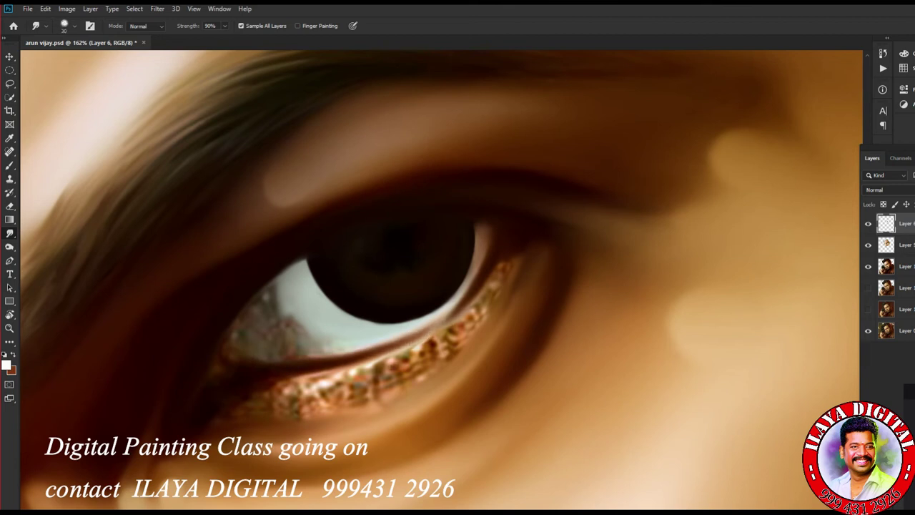
mouse_move(280, 308)
mouse_down()
mouse_move(283, 283)
mouse_move(265, 314)
mouse_move(307, 338)
mouse_move(286, 349)
mouse_move(250, 293)
mouse_move(250, 330)
mouse_move(272, 324)
mouse_move(258, 350)
mouse_move(286, 336)
mouse_move(246, 338)
mouse_move(257, 311)
mouse_move(282, 319)
mouse_move(275, 353)
mouse_move(213, 369)
mouse_up()
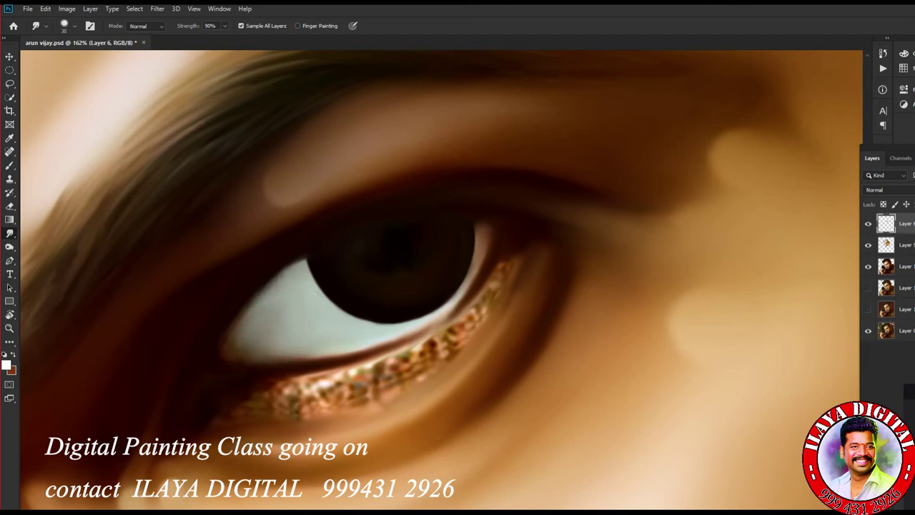
drag(239, 321, 304, 257)
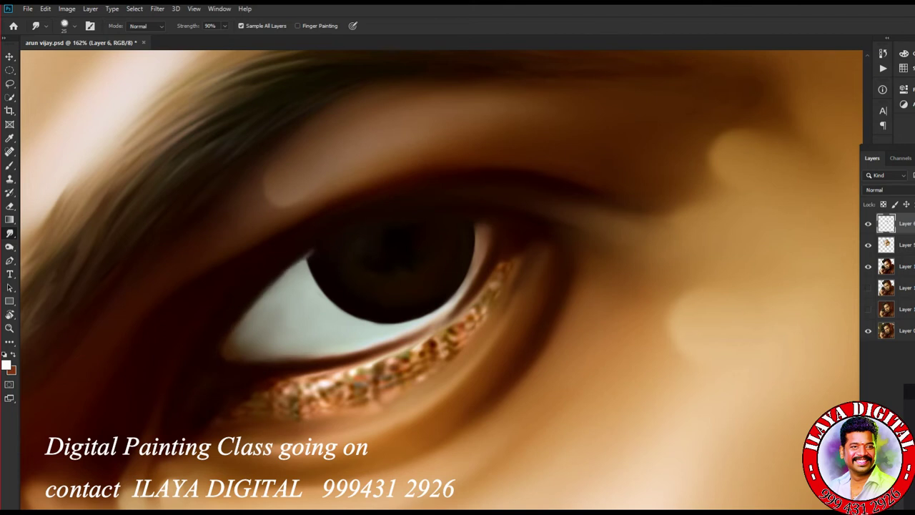
Smudge the grainy lower lid skin beneath the near eye along its curve, using a brush of up to 60 px.
drag(449, 312, 439, 323)
key(bracketright)
key(bracketright)
mouse_move(282, 397)
mouse_down()
mouse_move(421, 349)
mouse_move(461, 323)
mouse_up()
mouse_move(251, 400)
mouse_down()
mouse_move(393, 386)
mouse_move(512, 254)
mouse_move(472, 322)
mouse_up()
key(bracketleft)
mouse_move(494, 284)
mouse_down()
mouse_move(433, 356)
mouse_move(411, 361)
mouse_up()
drag(229, 401, 286, 393)
drag(500, 315, 421, 371)
drag(477, 330, 386, 400)
drag(322, 425, 277, 452)
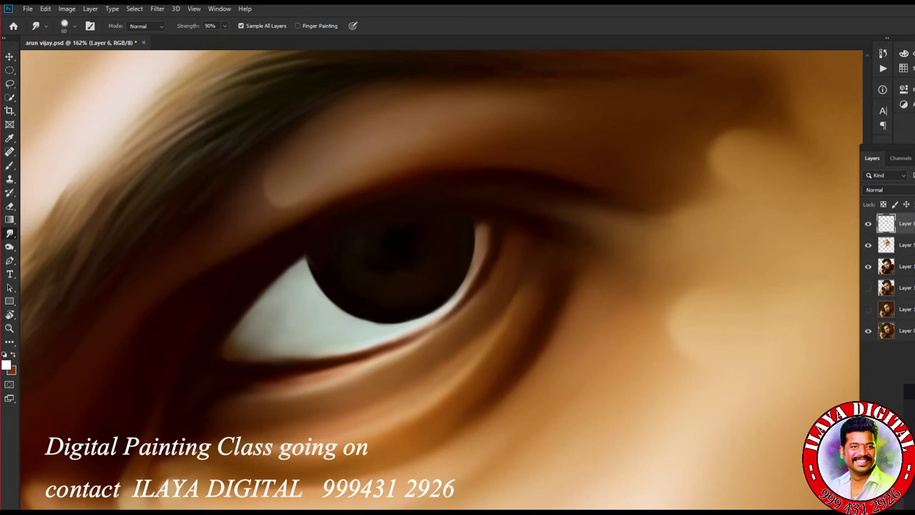
Pick a light blue foreground colour and dab a round 35 px highlight on the near eye's iris.
scroll(643, 321, down, 5)
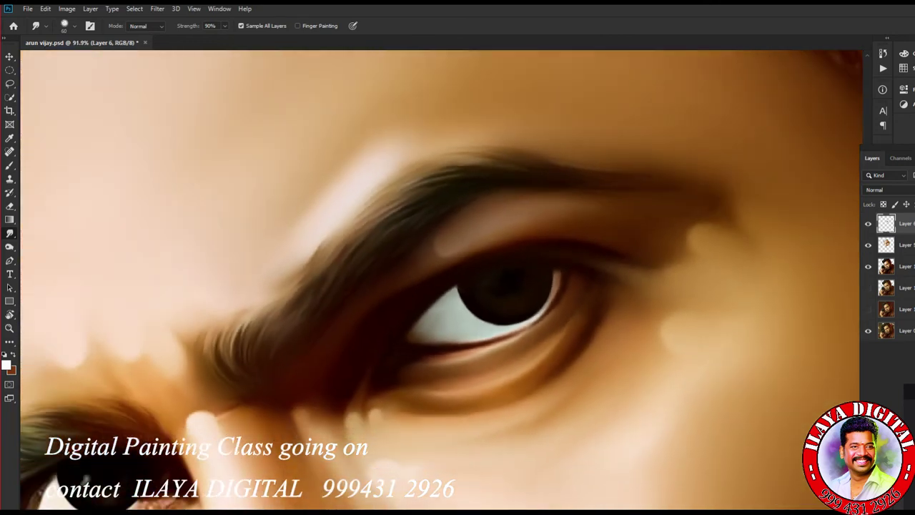
scroll(736, 310, down, 5)
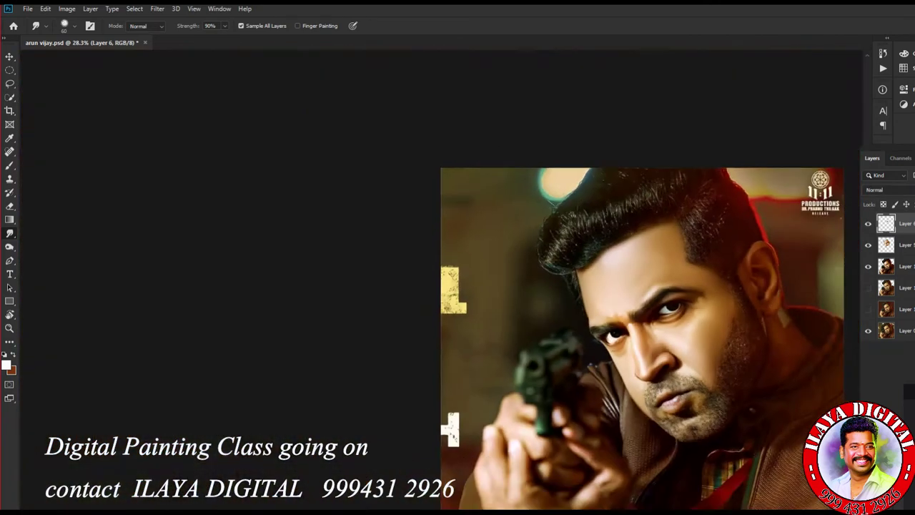
scroll(668, 307, up, 5)
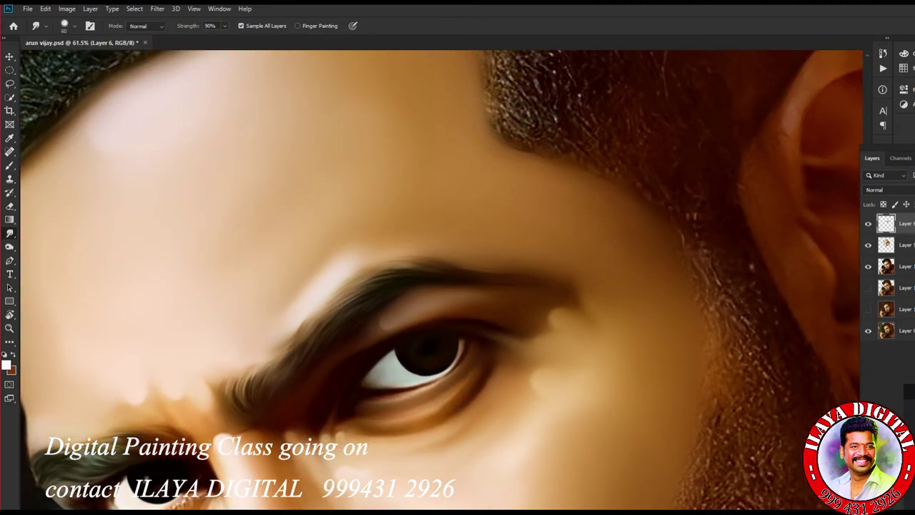
scroll(501, 368, down, 1)
scroll(447, 386, up, 5)
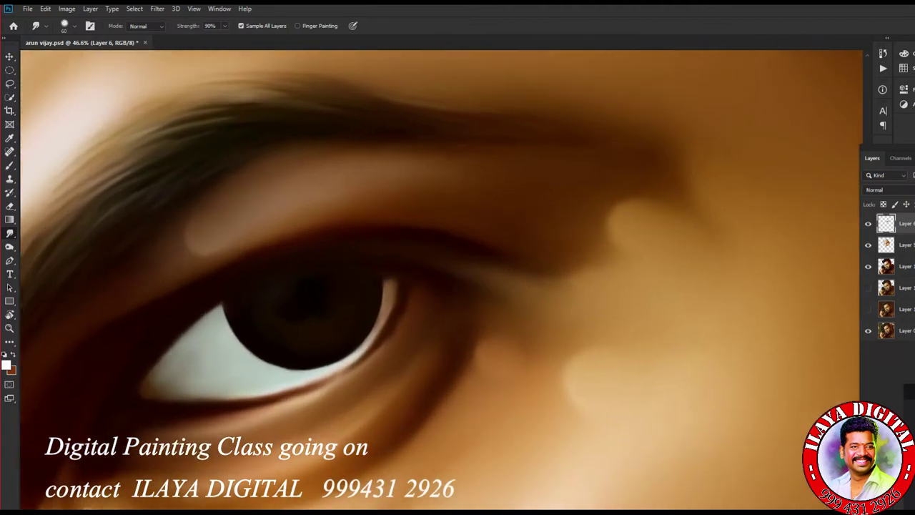
click(6, 366)
click(639, 418)
key(Return)
key(F5)
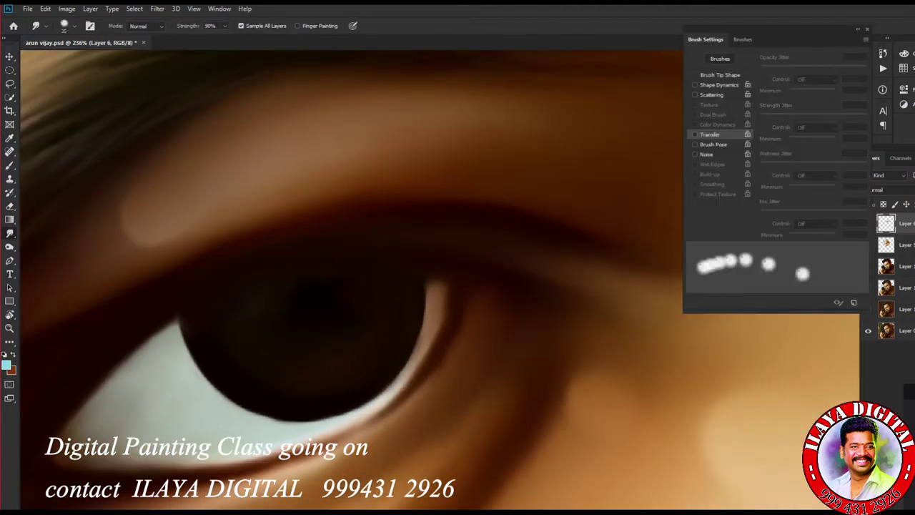
click(258, 307)
scroll(386, 389, down, 3)
scroll(382, 384, up, 3)
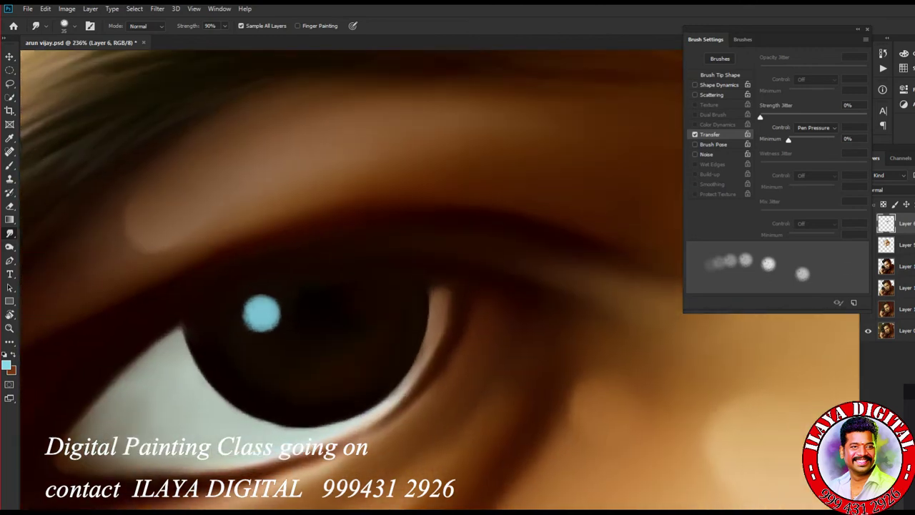
Soften the light blue iris highlight's edge with a 50 px smudge brush using pen-pressure Transfer.
key(bracketright)
key(bracketright)
mouse_move(250, 314)
mouse_down()
mouse_move(268, 303)
mouse_move(261, 318)
mouse_up()
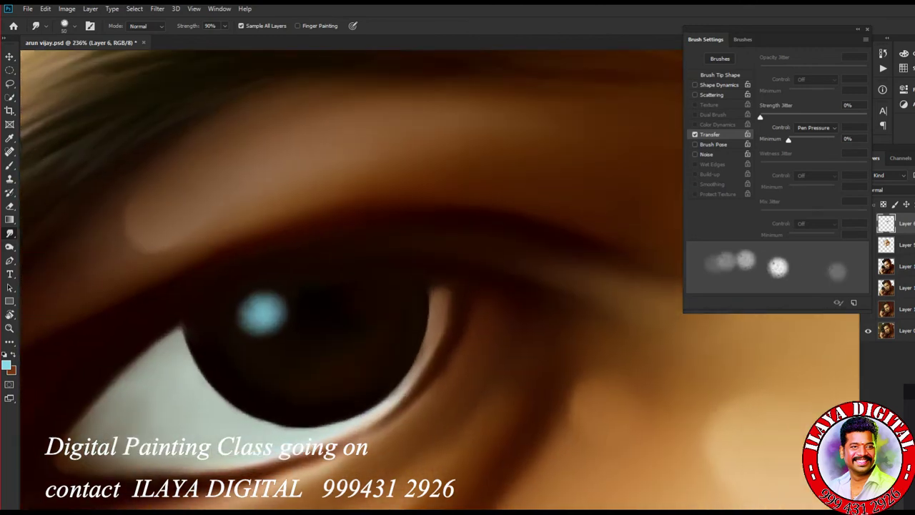
scroll(381, 384, down, 8)
scroll(307, 343, up, 4)
scroll(458, 285, up, 5)
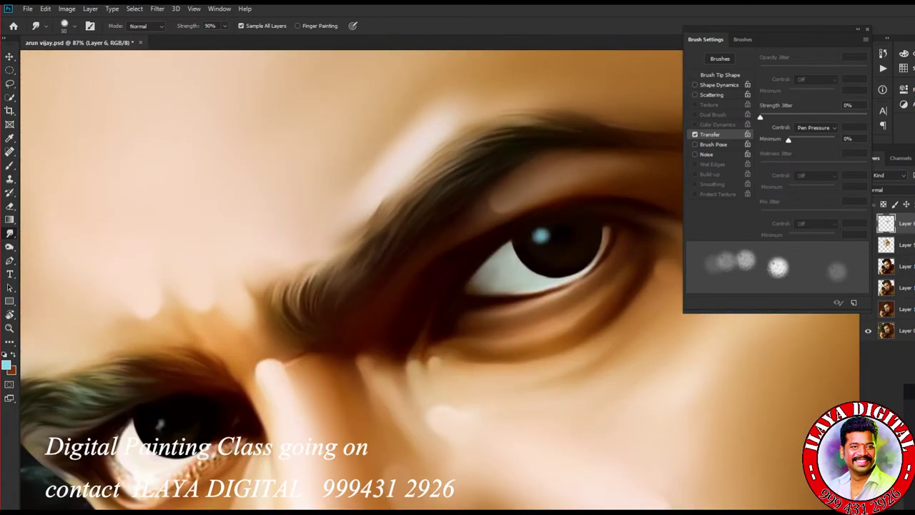
Smooth the white of the far eye and its rim below the iris with a 20 px smudge brush.
key(bracketleft)
key(bracketleft)
key(bracketleft)
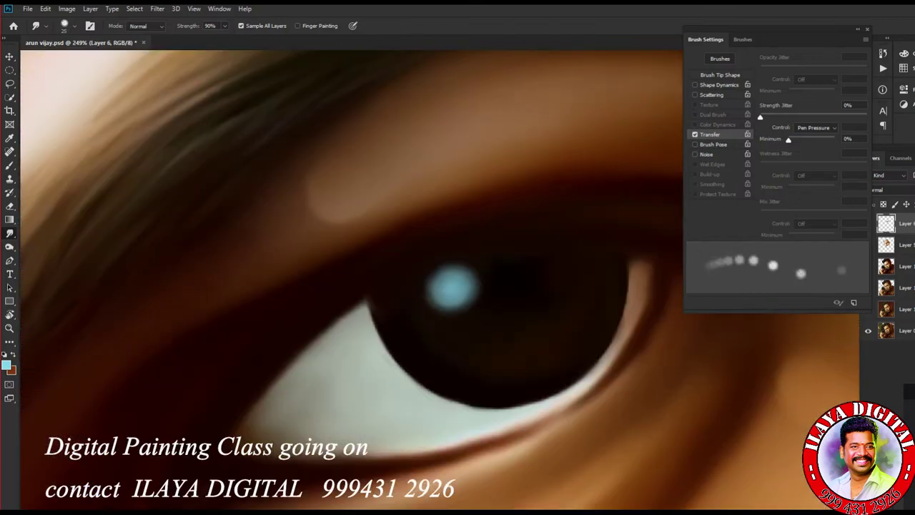
scroll(351, 278, down, 5)
scroll(350, 285, up, 2)
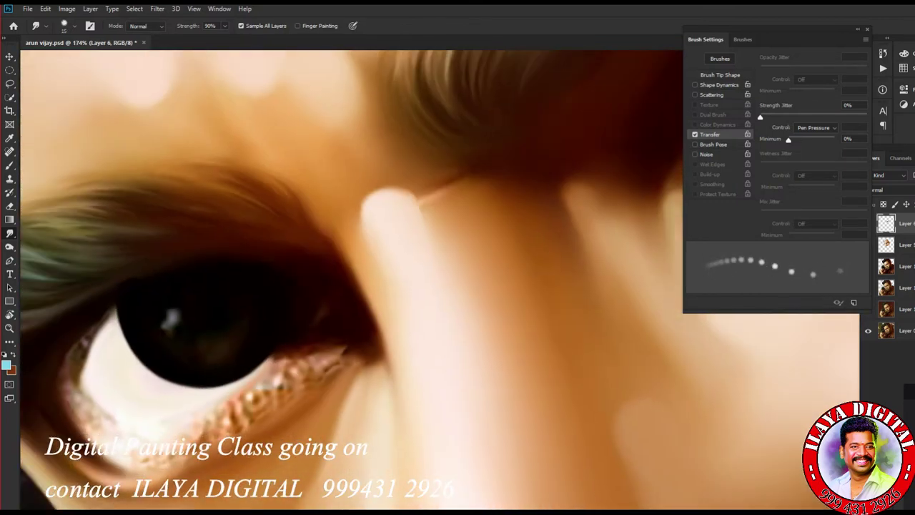
scroll(351, 286, down, 3)
scroll(350, 286, up, 4)
scroll(350, 285, down, 3)
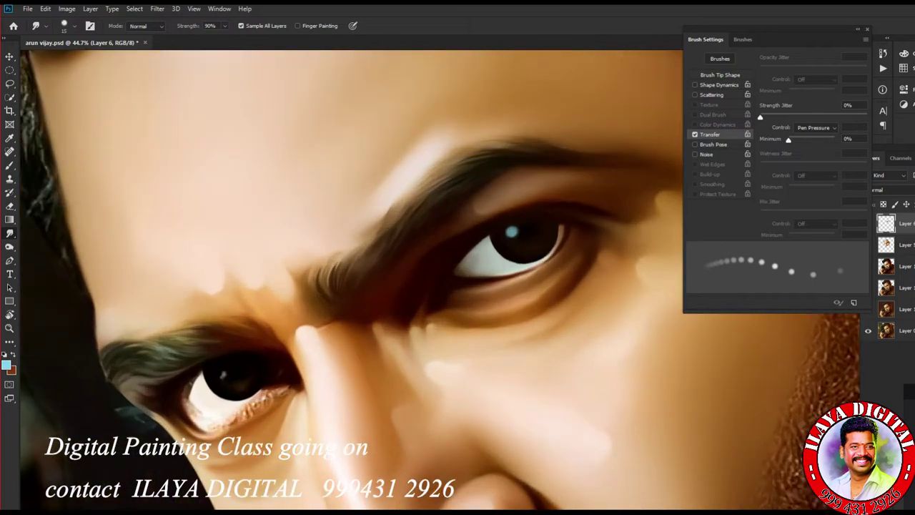
scroll(350, 286, up, 3)
key(bracketright)
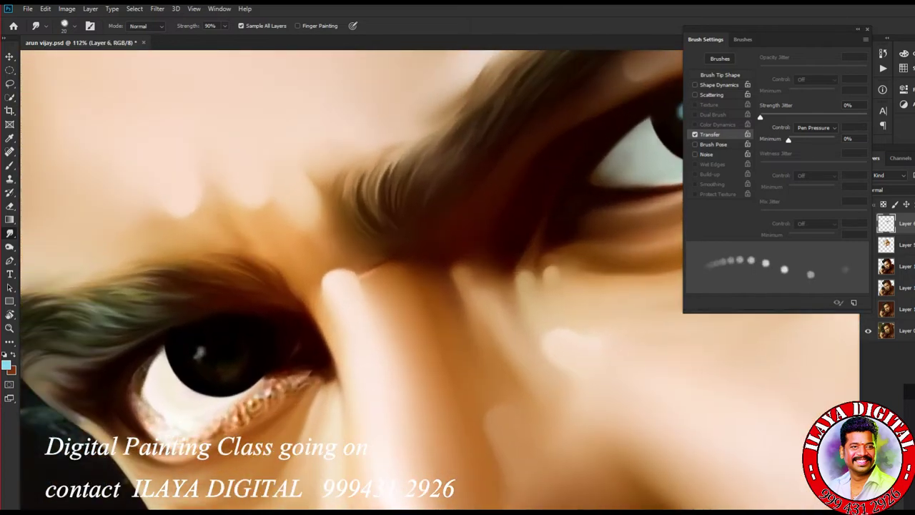
key(bracketright)
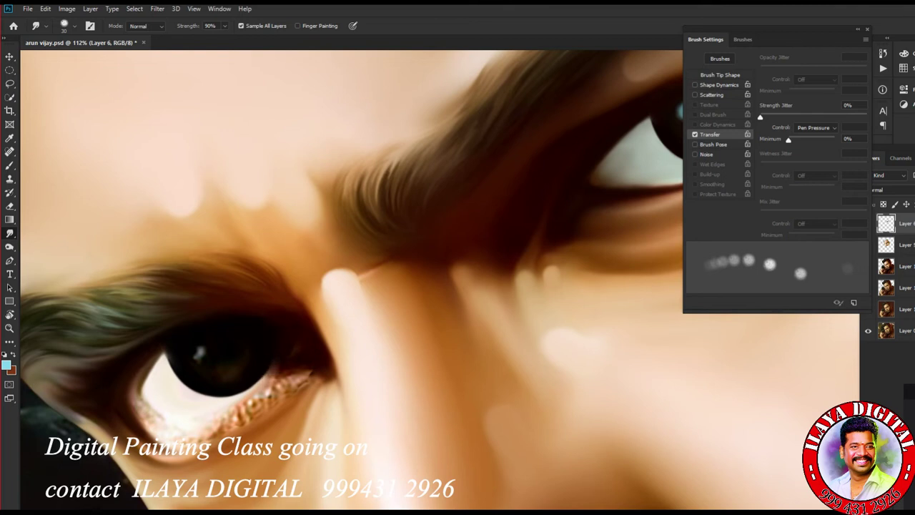
key(bracketleft)
mouse_move(294, 374)
mouse_down()
mouse_move(254, 397)
mouse_move(143, 400)
mouse_move(200, 422)
mouse_move(236, 411)
mouse_move(222, 412)
mouse_up()
scroll(350, 279, down, 5)
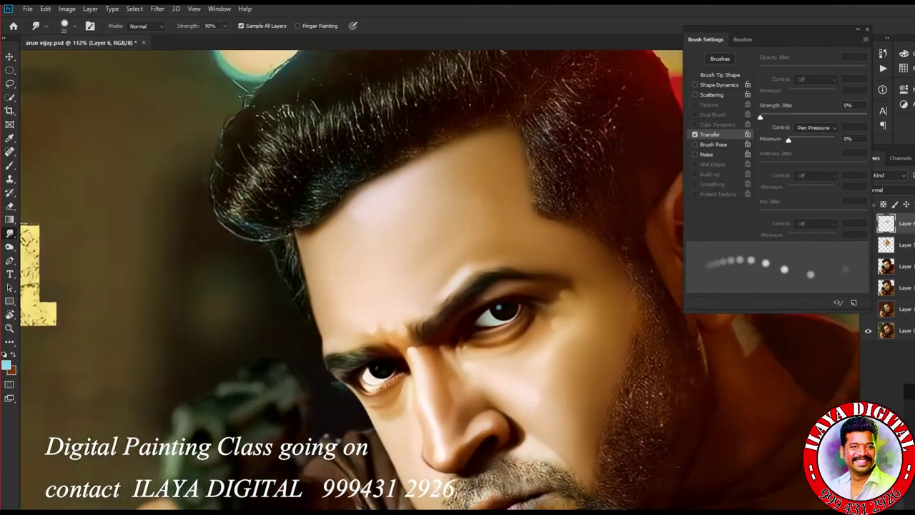
Smudge the far eye's inner corner and grainy lower lid into smooth skin with a brush of about 30 px.
scroll(350, 279, up, 5)
scroll(404, 389, up, 3)
key(bracketright)
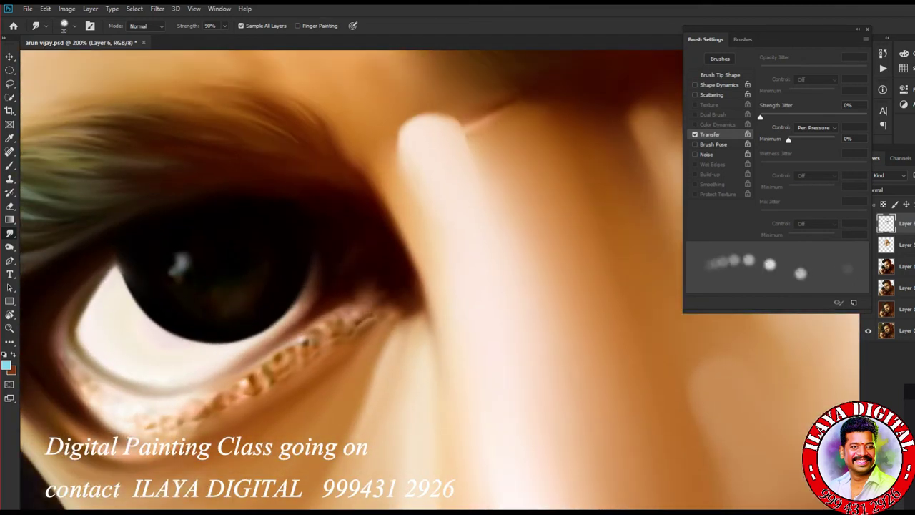
mouse_move(369, 304)
mouse_down()
mouse_move(397, 297)
mouse_move(414, 322)
mouse_move(364, 315)
mouse_move(386, 304)
mouse_up()
key(bracketright)
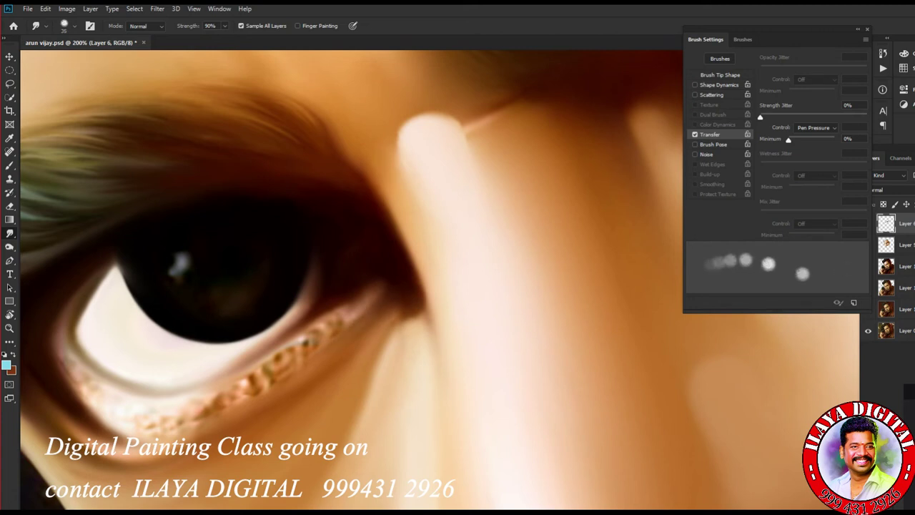
key(bracketleft)
mouse_move(79, 386)
mouse_down()
mouse_move(107, 422)
mouse_move(164, 436)
mouse_move(208, 418)
mouse_move(307, 343)
mouse_up()
key(bracketright)
mouse_move(343, 315)
mouse_down()
mouse_move(257, 378)
mouse_move(122, 426)
mouse_move(368, 287)
mouse_move(393, 325)
mouse_move(343, 333)
mouse_up()
key(bracketleft)
key(bracketleft)
key(bracketleft)
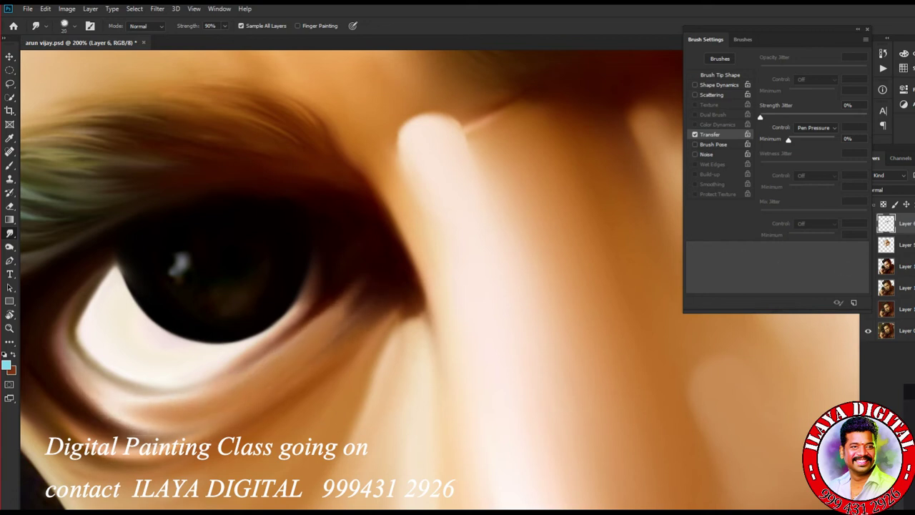
Smooth the far eye's iris and turn its small highlight into a soft round spot with a 30 px brush.
key(bracketright)
key(bracketleft)
drag(168, 258, 178, 266)
key(bracketright)
key(bracketright)
key(bracketright)
key(bracketright)
key(bracketleft)
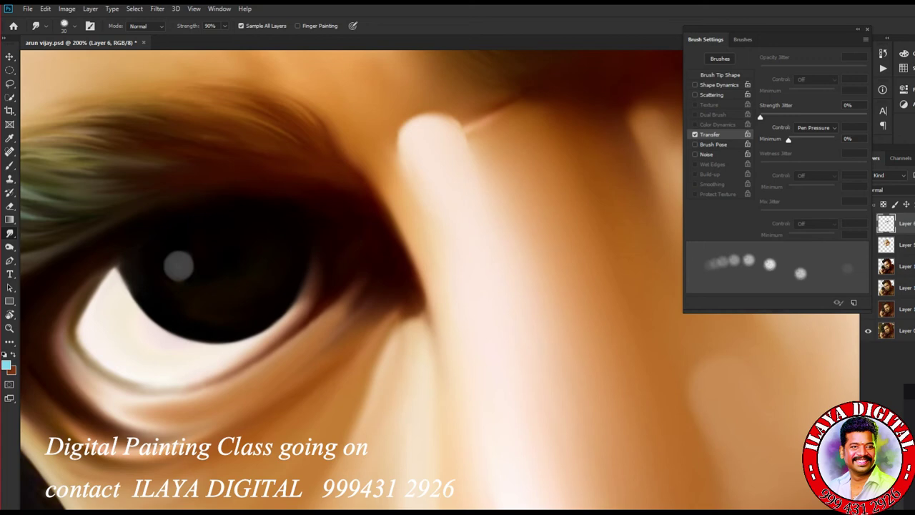
key(bracketright)
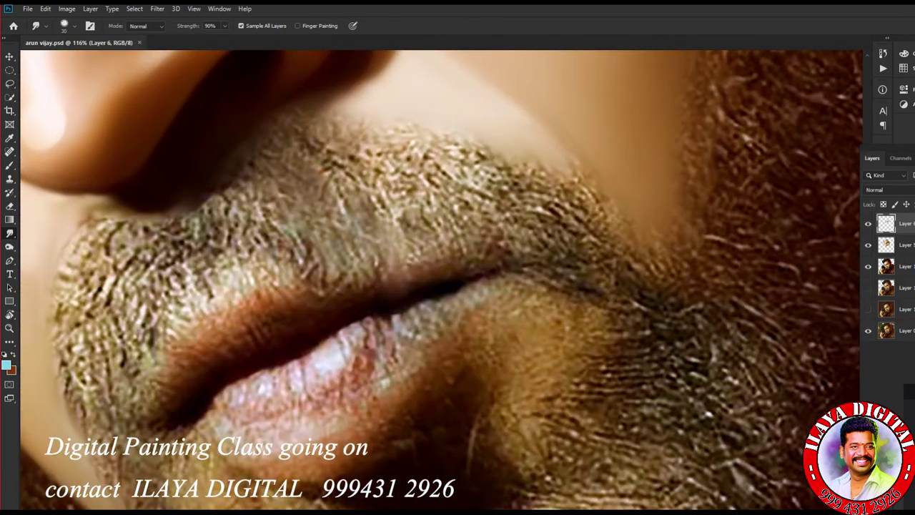
Smudge the bright upper part of the lower lip into tooth shapes at 80% strength and smooth the lip below them.
mouse_move(335, 359)
mouse_down()
mouse_move(322, 350)
mouse_move(363, 332)
mouse_move(353, 337)
mouse_up()
mouse_move(391, 328)
mouse_down()
mouse_move(403, 317)
mouse_move(372, 329)
mouse_move(350, 372)
mouse_move(291, 374)
mouse_move(304, 363)
mouse_move(276, 371)
mouse_move(261, 392)
mouse_move(239, 389)
mouse_up()
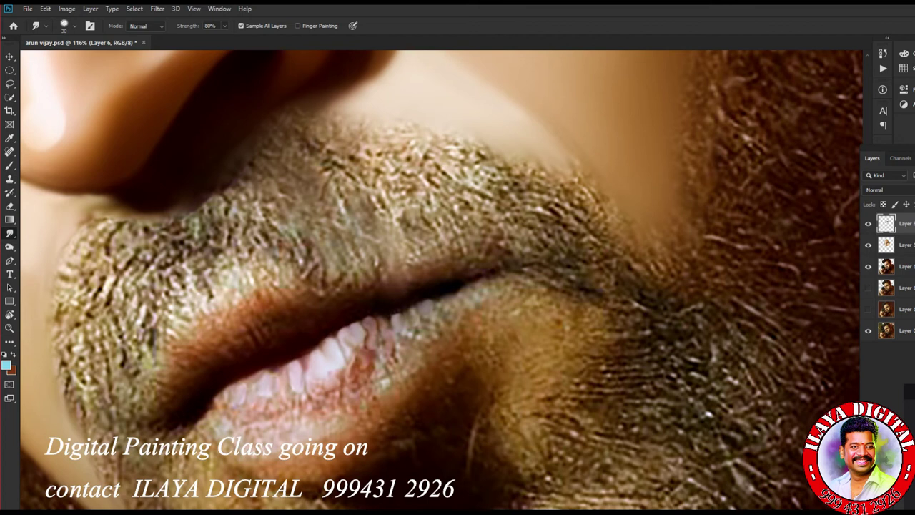
key(ctrl+plus)
mouse_move(246, 286)
mouse_down()
mouse_move(296, 265)
mouse_move(283, 318)
mouse_move(351, 323)
mouse_move(401, 301)
mouse_move(450, 243)
mouse_move(429, 300)
mouse_move(476, 215)
mouse_up()
mouse_move(394, 228)
mouse_down()
mouse_move(439, 188)
mouse_move(477, 226)
mouse_up()
mouse_move(522, 168)
mouse_down()
mouse_move(494, 243)
mouse_move(494, 222)
mouse_move(443, 275)
mouse_up()
drag(227, 303, 216, 322)
drag(250, 351, 265, 354)
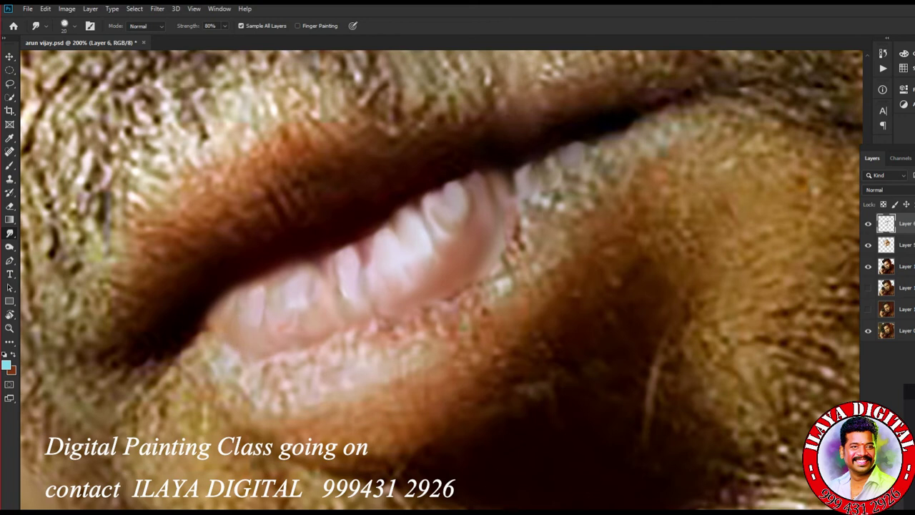
Refine the individual tooth edges beneath the upper lip and blend the gum area with a 25 px smudge brush.
drag(342, 293, 316, 272)
drag(372, 240, 333, 254)
drag(387, 223, 370, 245)
drag(417, 212, 404, 222)
drag(526, 168, 515, 186)
mouse_move(439, 255)
mouse_down()
mouse_move(418, 280)
mouse_move(402, 289)
mouse_move(393, 281)
mouse_up()
scroll(312, 408, down, 6)
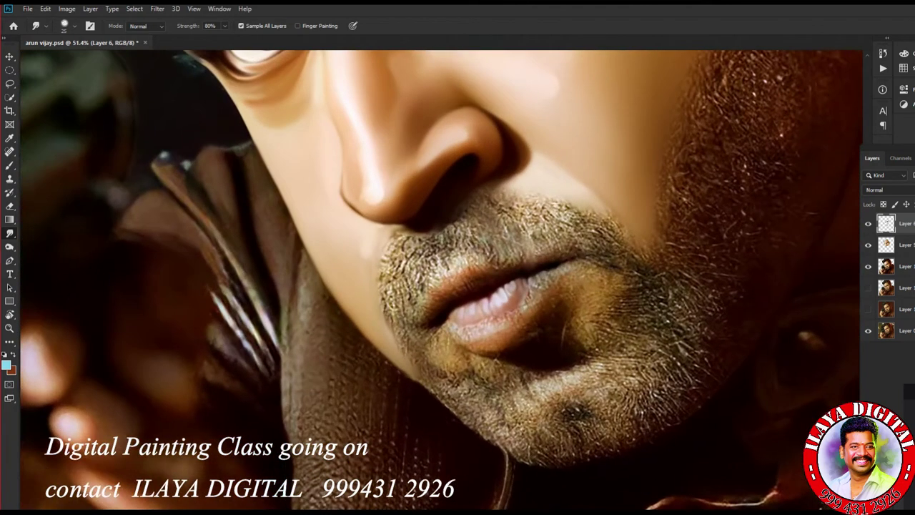
Smudge the skin beside the mouth corner and the dark shadow under the lower lip with a larger brush at 80% strength.
scroll(311, 386, up, 3)
scroll(312, 386, down, 4)
scroll(311, 386, up, 5)
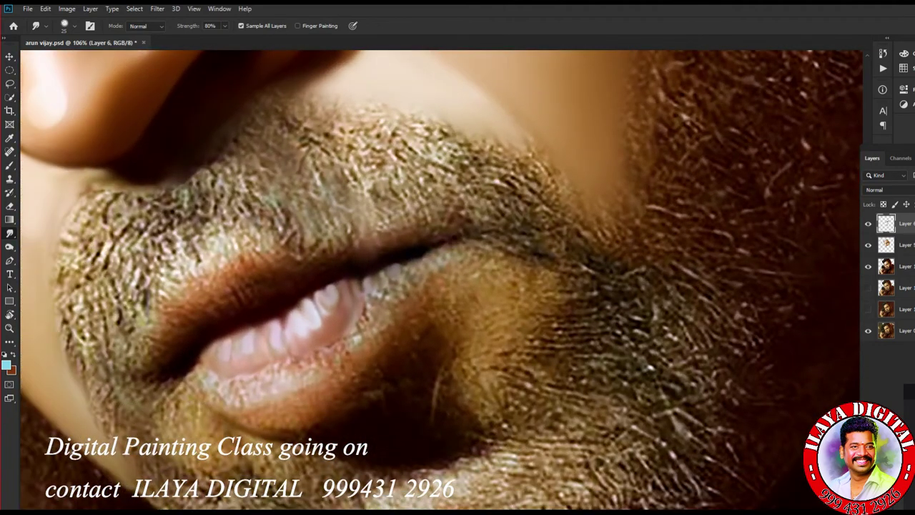
key(])
key(])
mouse_move(483, 286)
mouse_down()
mouse_move(501, 261)
mouse_move(540, 297)
mouse_up()
mouse_move(494, 358)
mouse_down()
mouse_move(486, 403)
mouse_move(501, 322)
mouse_up()
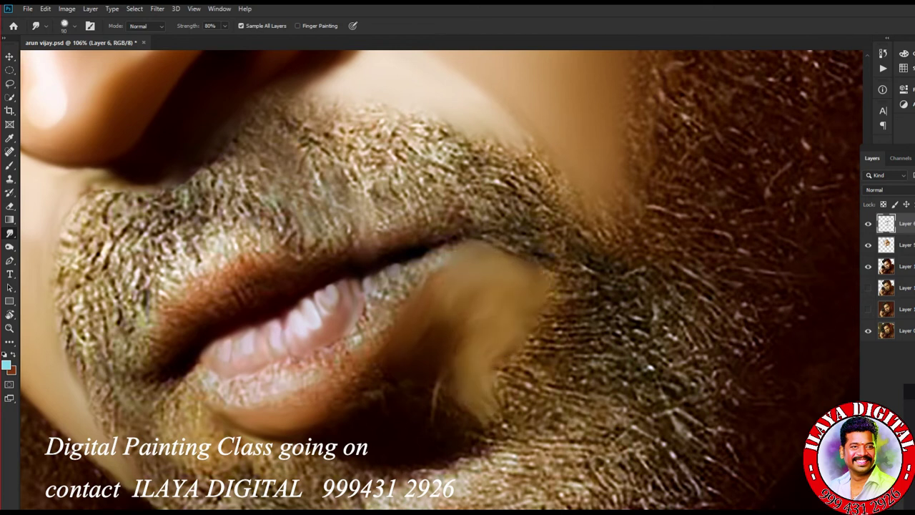
drag(433, 326, 444, 321)
drag(436, 409, 433, 380)
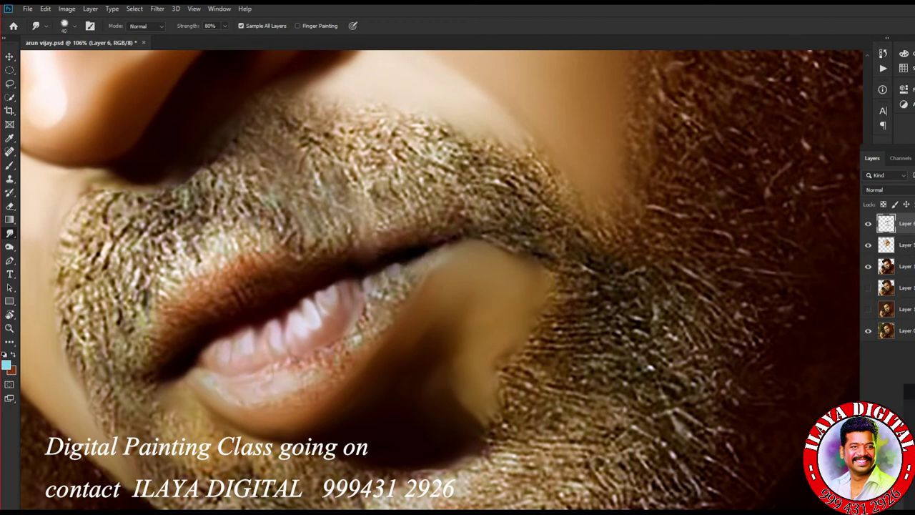
Blend the lower lip up to the mouth corner and smooth the upper lip with a 40–50 px smudge brush.
key(bracketleft)
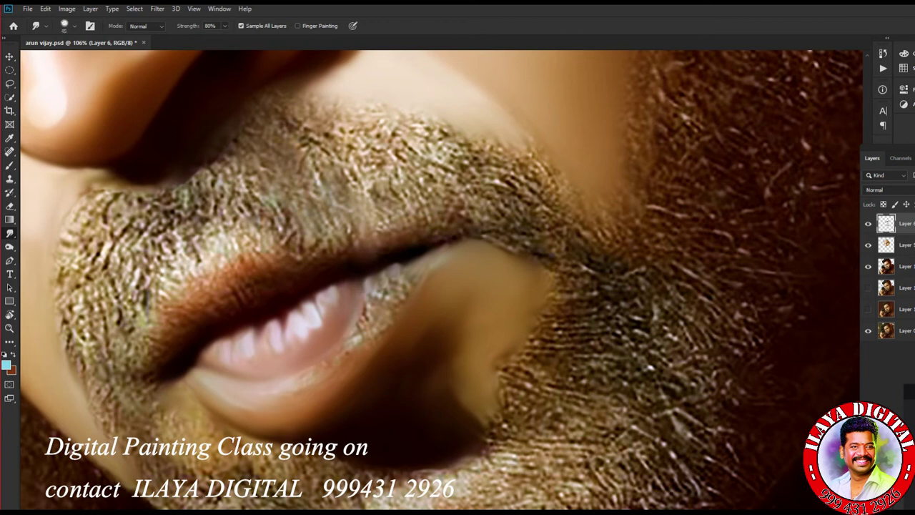
key(bracketright)
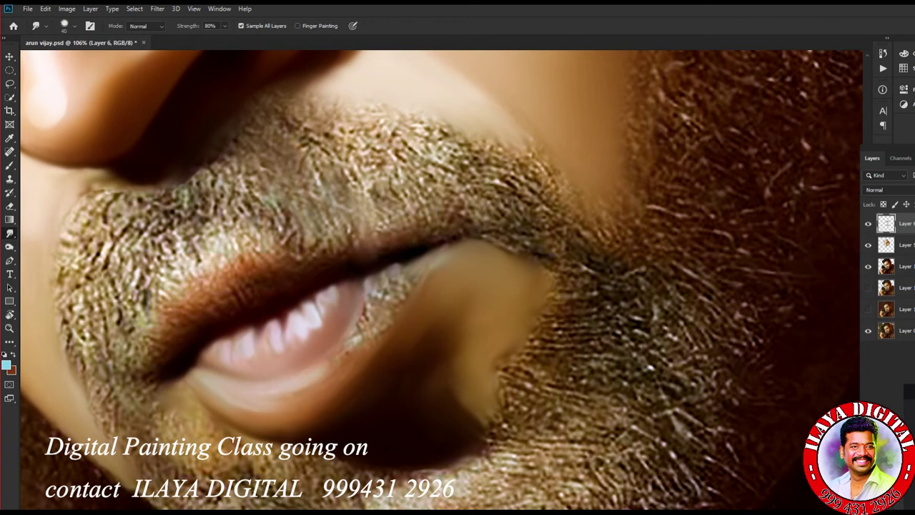
mouse_move(404, 295)
mouse_down()
mouse_move(368, 315)
mouse_move(353, 340)
mouse_up()
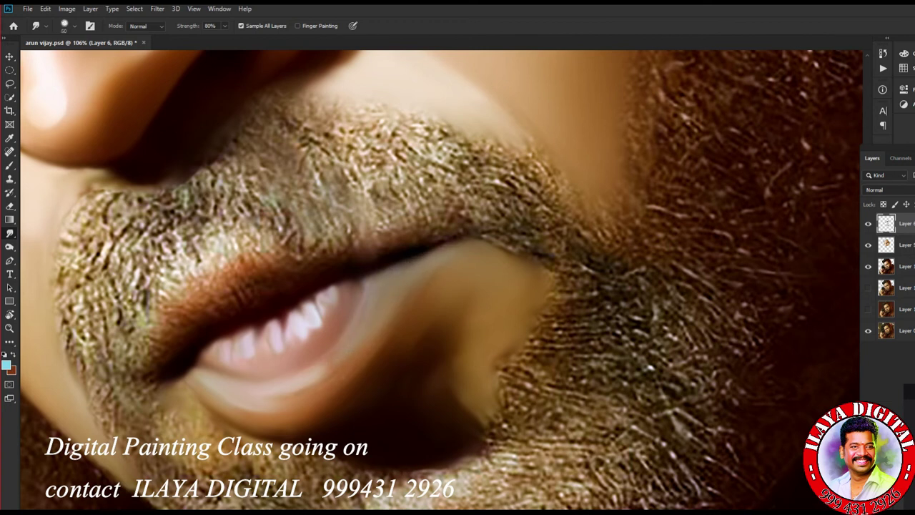
drag(443, 296, 434, 293)
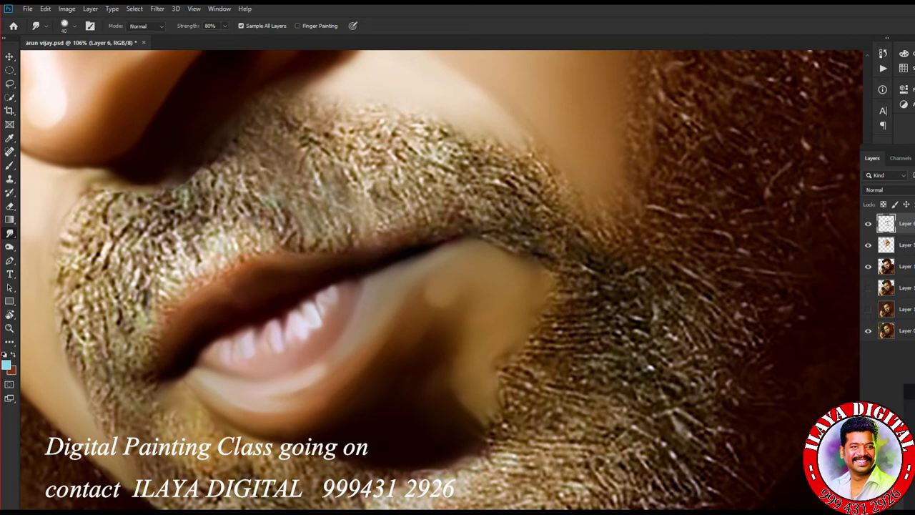
scroll(458, 279, down, 5)
scroll(429, 301, up, 5)
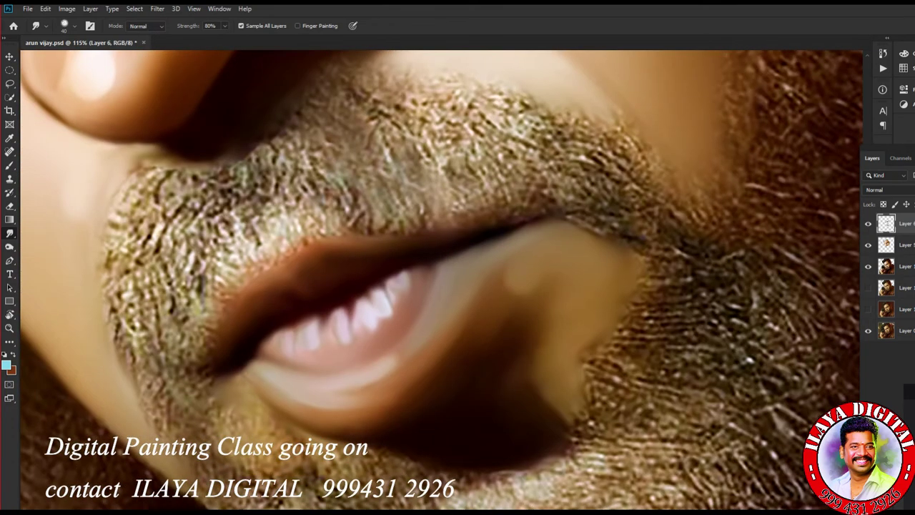
Smudge the skin under the lower lip and around the mouth corner with an 80 px brush at 80% strength.
scroll(429, 286, down, 2)
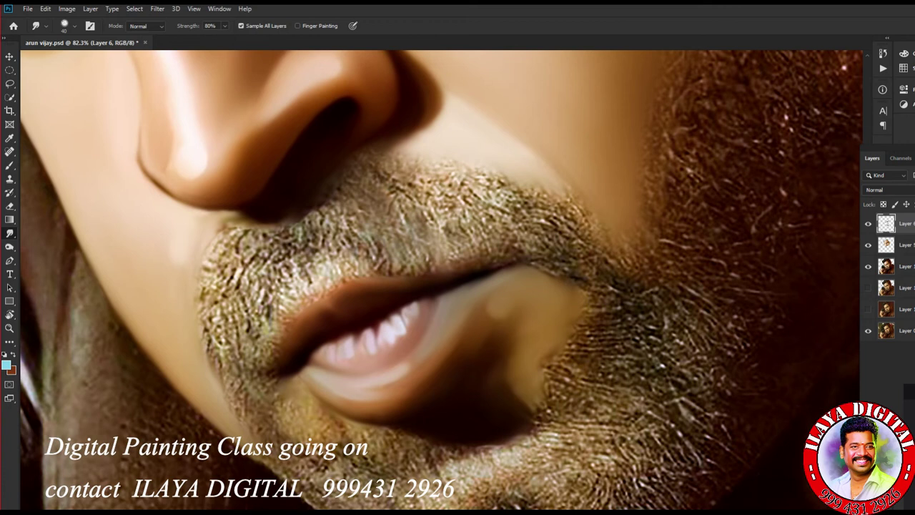
drag(420, 300, 406, 309)
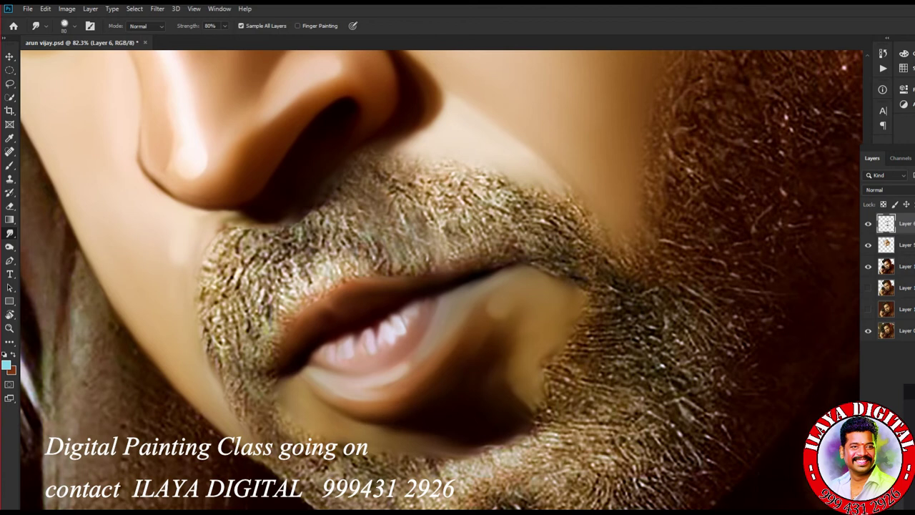
drag(541, 405, 427, 298)
mouse_move(336, 375)
mouse_down()
mouse_move(429, 336)
mouse_move(390, 339)
mouse_up()
drag(321, 361, 436, 318)
scroll(436, 318, down, 5)
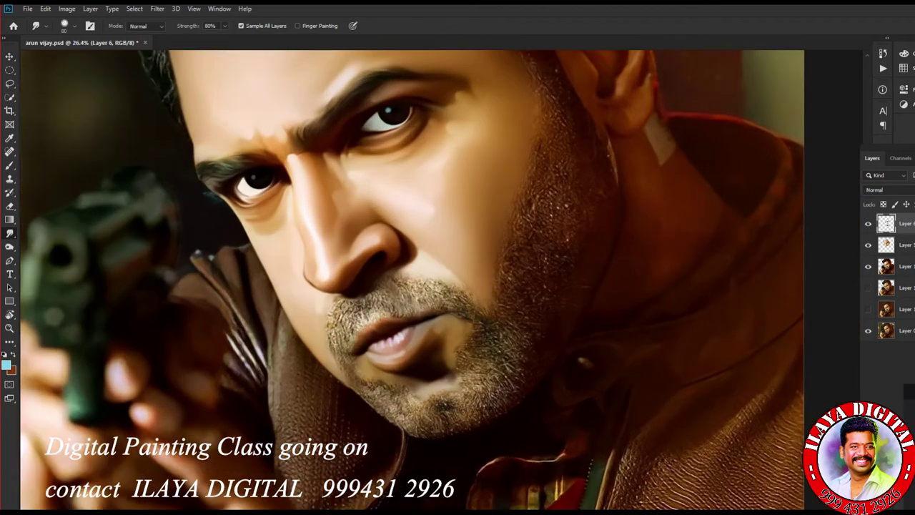
Smudge the outer rim and inner folds of the ear smooth at 80% strength, starting with a 100–125 px brush and reducing it.
scroll(429, 286, up, 5)
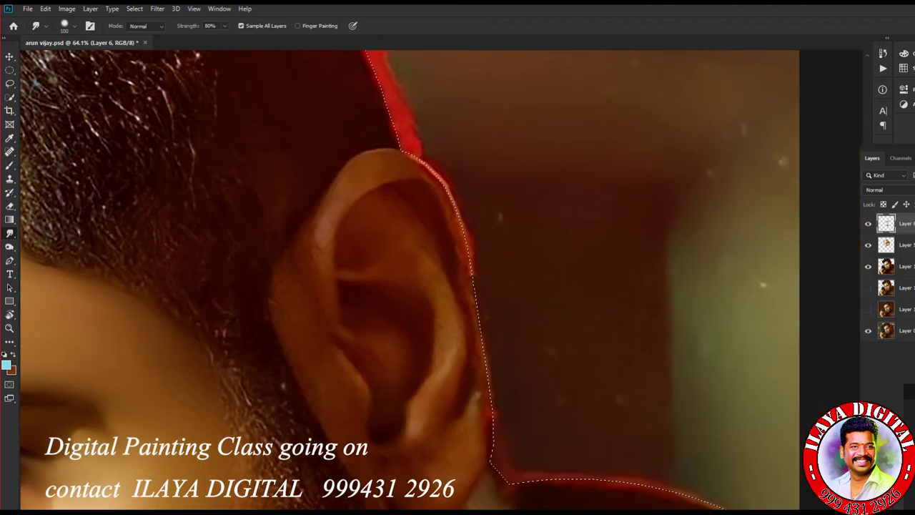
mouse_move(404, 153)
mouse_down()
mouse_move(468, 257)
mouse_move(490, 400)
mouse_up()
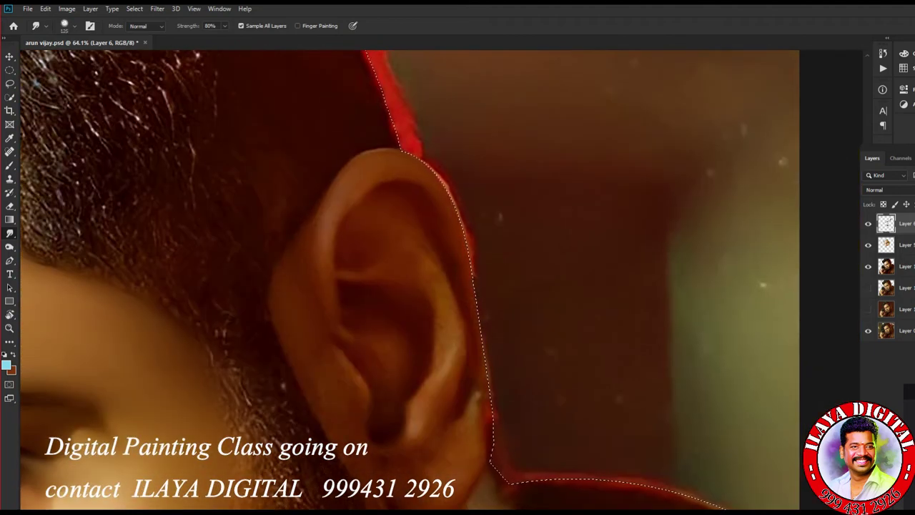
key(bracketleft)
key(bracketleft)
key(bracketleft)
drag(471, 358, 481, 421)
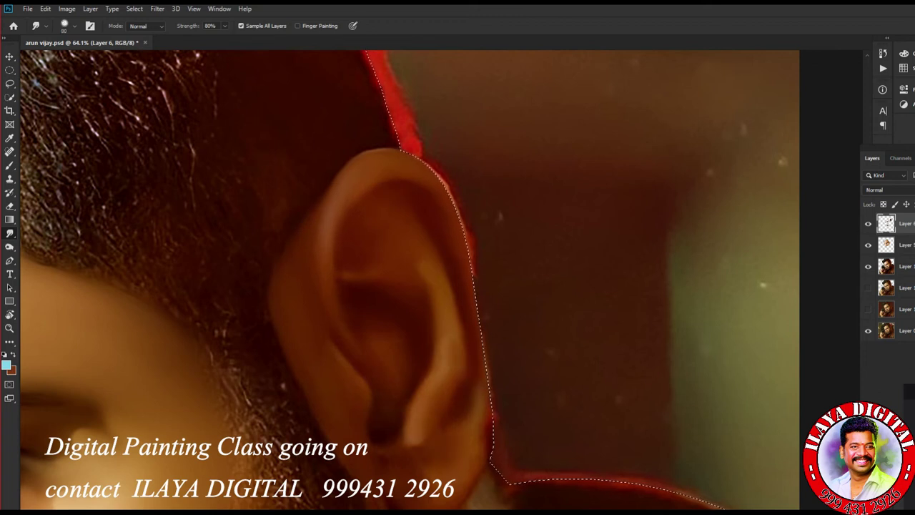
drag(457, 357, 422, 171)
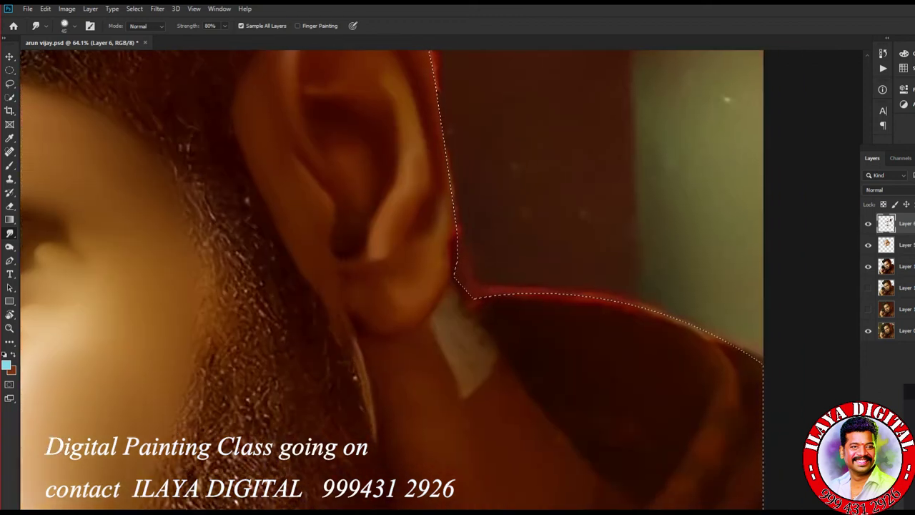
Blend the earlobe edge and the light patch behind the ear where the neck meets the collar.
drag(447, 172, 457, 261)
key(bracketright)
key(bracketright)
drag(464, 294, 541, 299)
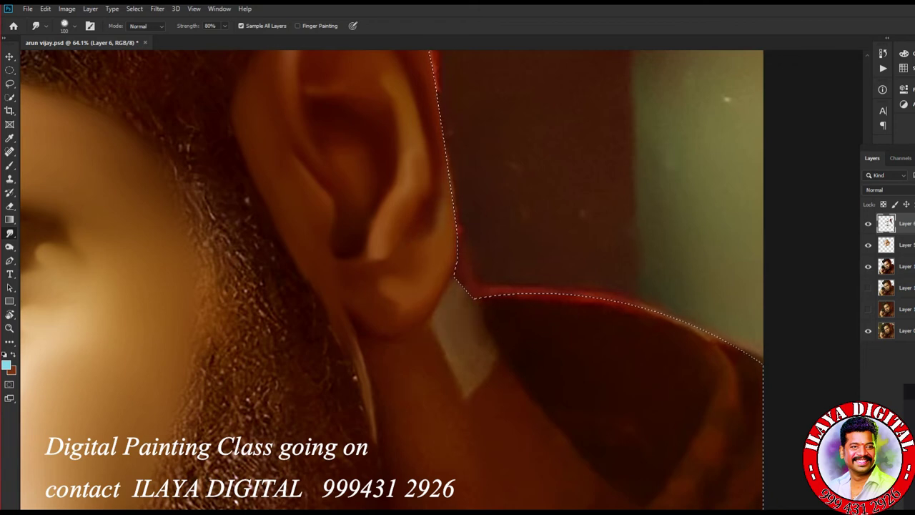
Smooth the neck and the dark jacket collar with a 175–200 px smudge brush at 80% strength.
alt+scroll(318, 279, down, 3)
key(bracketleft)
key(bracketleft)
key(bracketleft)
mouse_move(458, 135)
mouse_down()
mouse_move(580, 153)
mouse_move(486, 136)
mouse_move(629, 180)
mouse_up()
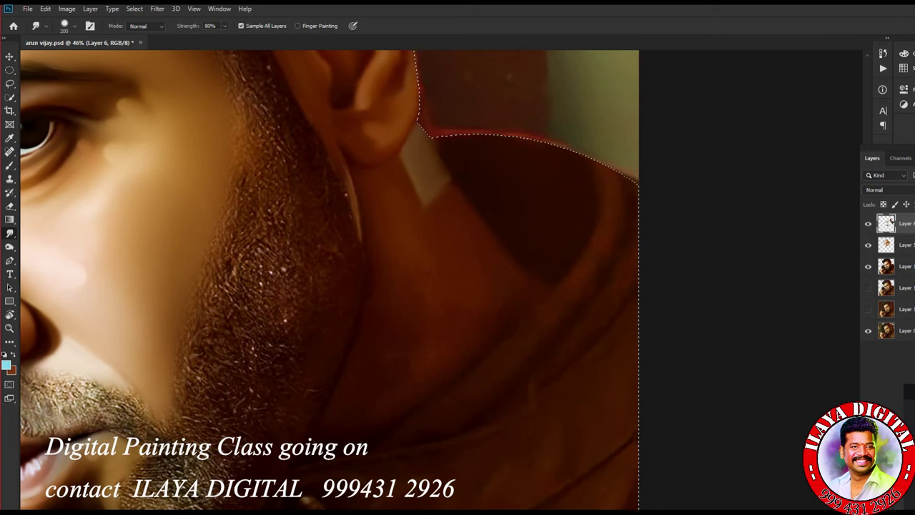
key(bracketright)
key(bracketleft)
key(bracketleft)
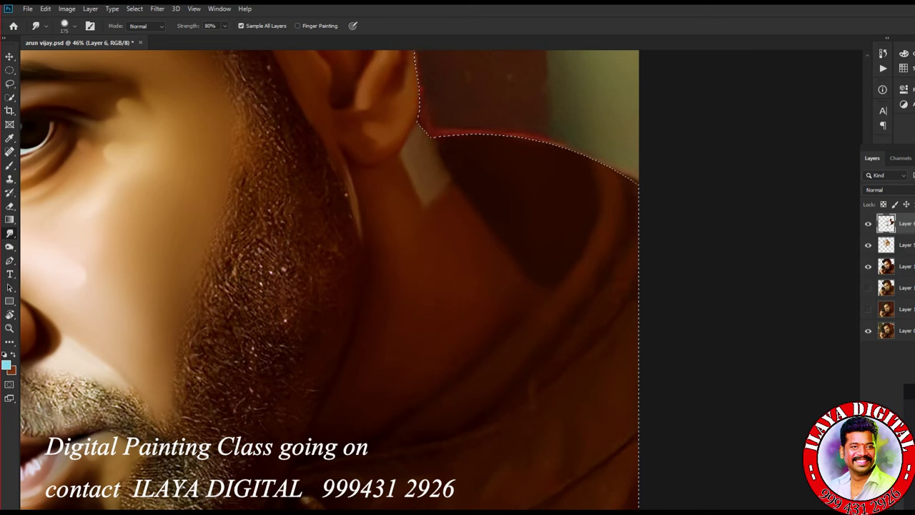
Merge the two upper smudge layers and add a new empty layer above them.
key(ctrl+0)
scroll(214, 286, up, 5)
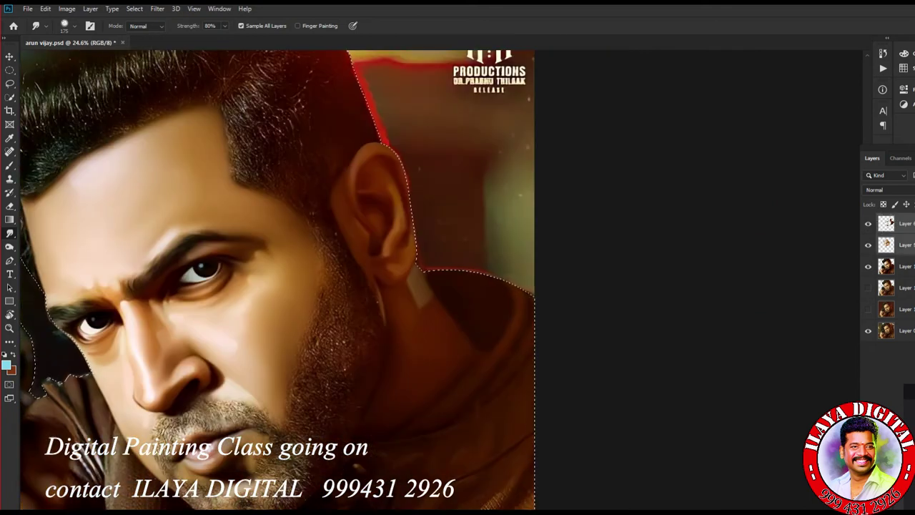
key(ctrl+shift+n)
key(Return)
scroll(457, 278, left, 3)
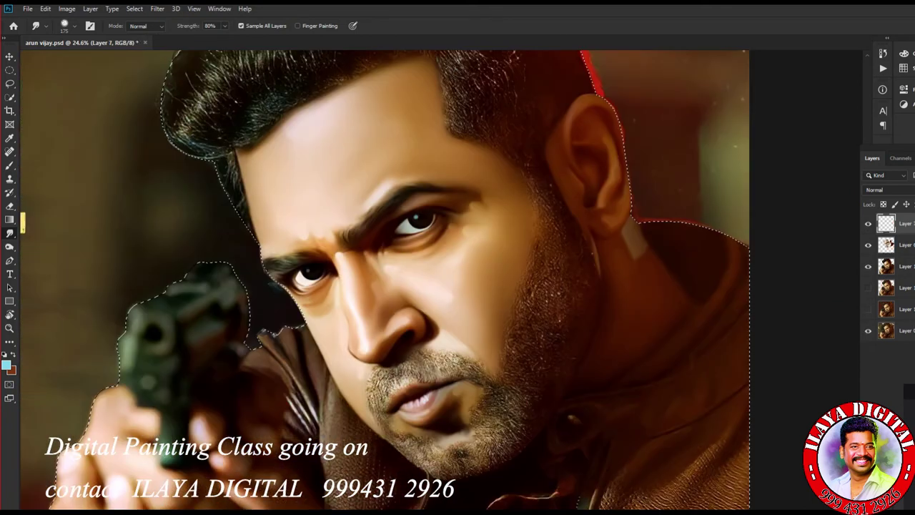
Choose a dotted smudge brush preset at 11 px for the new layer.
right_click(390, 223)
double_click(660, 414)
key(F5)
key(F5)
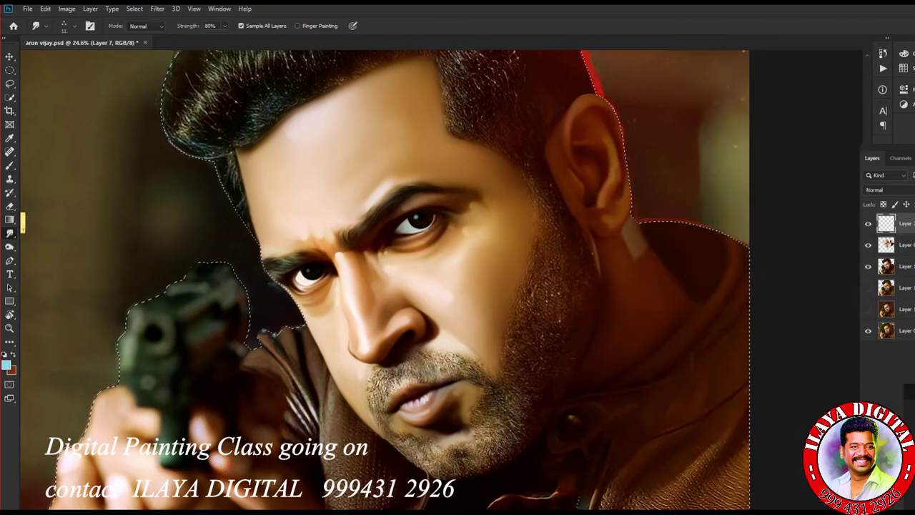
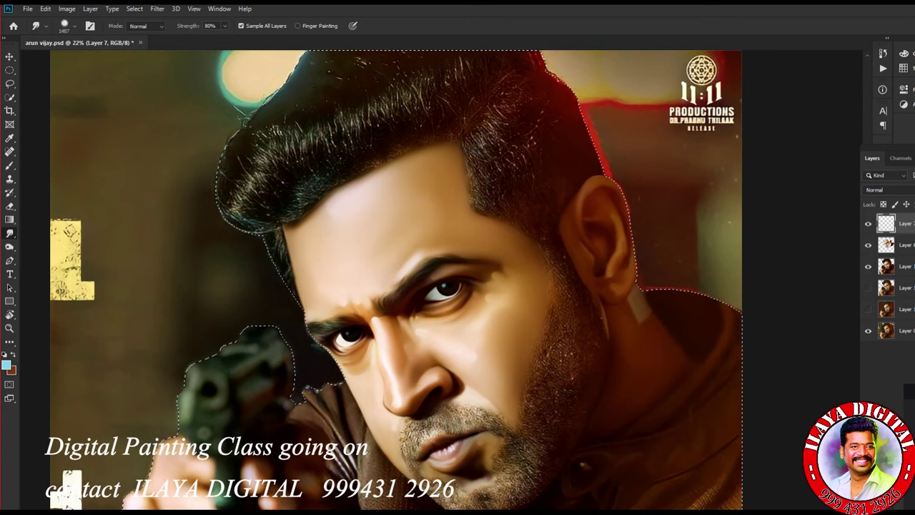
Reduce the image size with the selection cleared and frame the moustache area.
key(ctrl+alt+i)
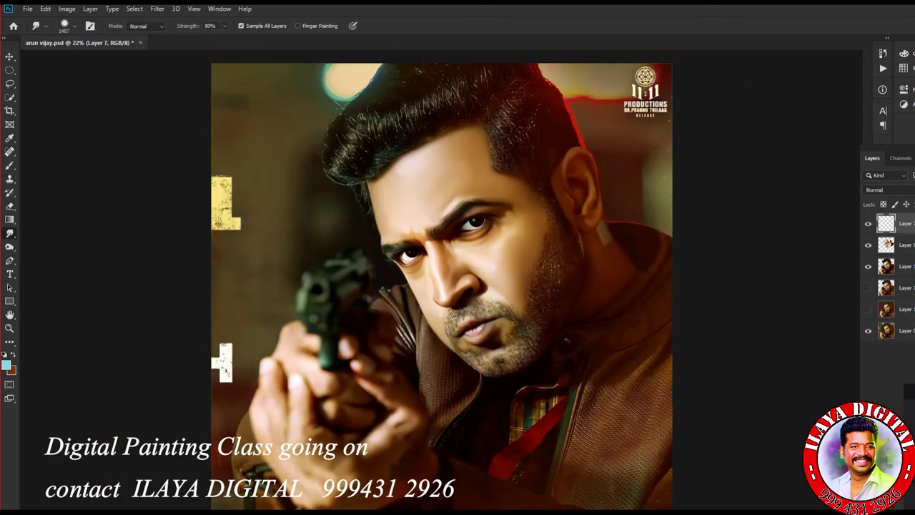
scroll(460, 315, up, 10)
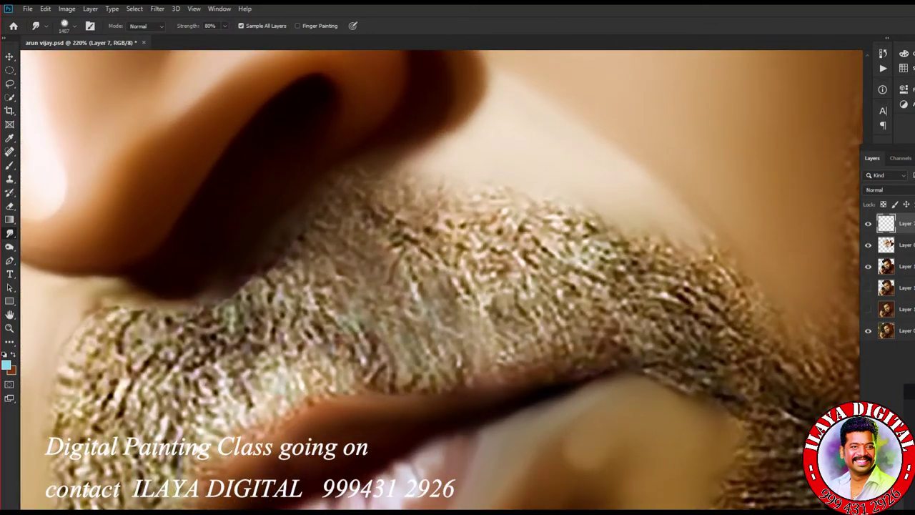
scroll(522, 331, down, 3)
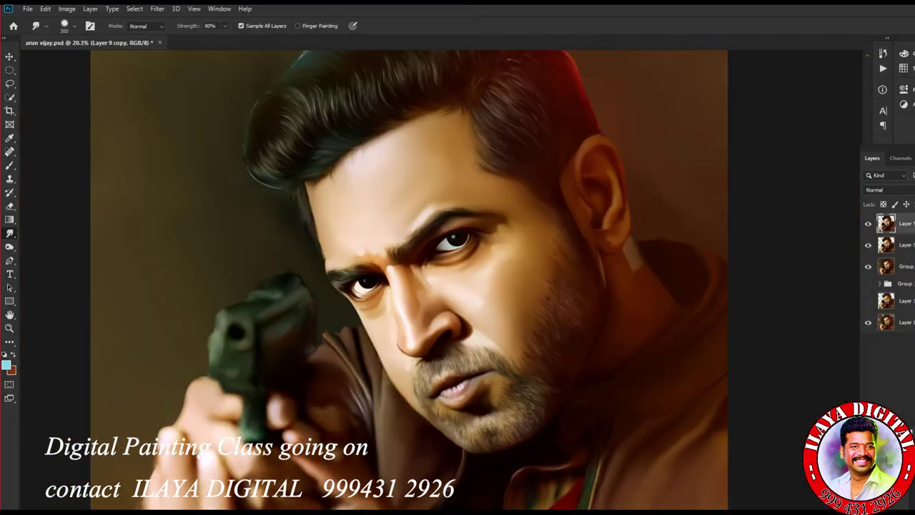
Lasso the upper lip, teeth and gum area of the mouth and feather the selection.
scroll(450, 386, up, 5)
key(l)
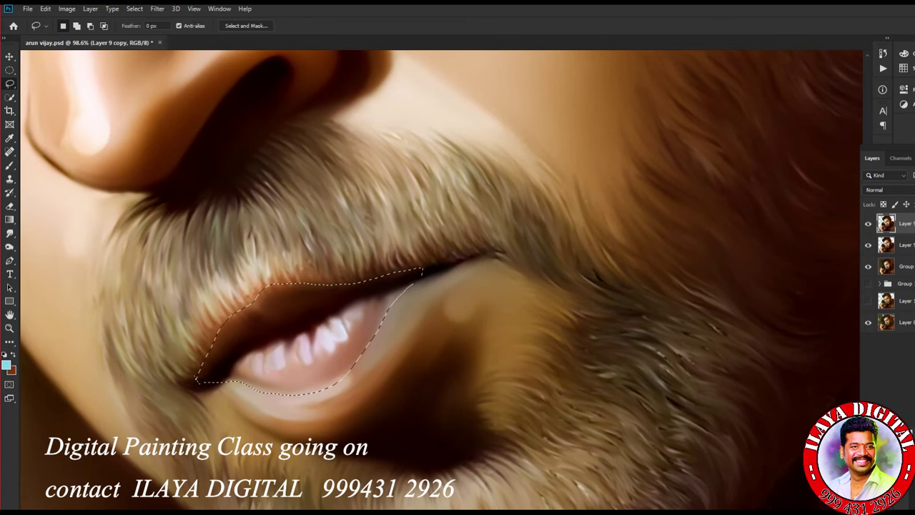
key(shift+F6)
key(Return)
Redden the mouth selection with Levels, setting the Red channel's white input to 239 and leaving Green's black input at 0, and deselect.
key(ctrl+l)
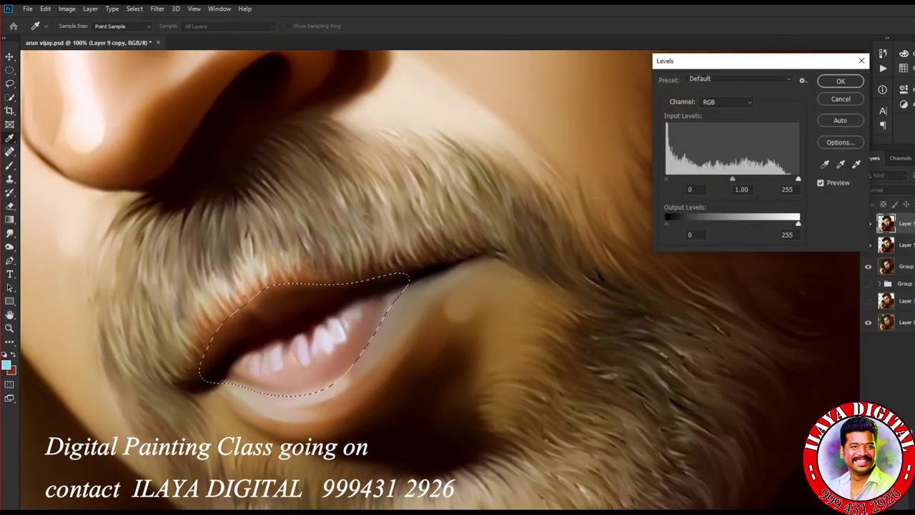
drag(573, 224, 580, 224)
click(634, 146)
click(626, 176)
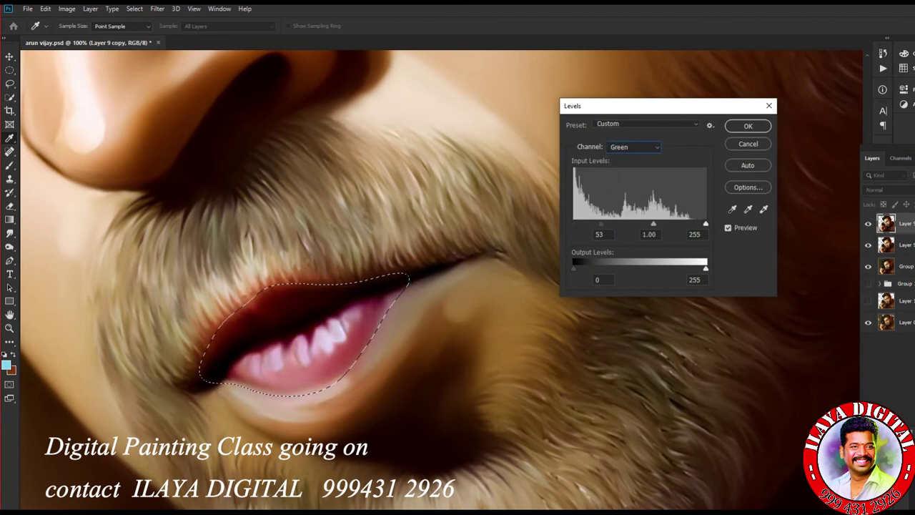
drag(600, 223, 573, 224)
click(634, 147)
click(625, 160)
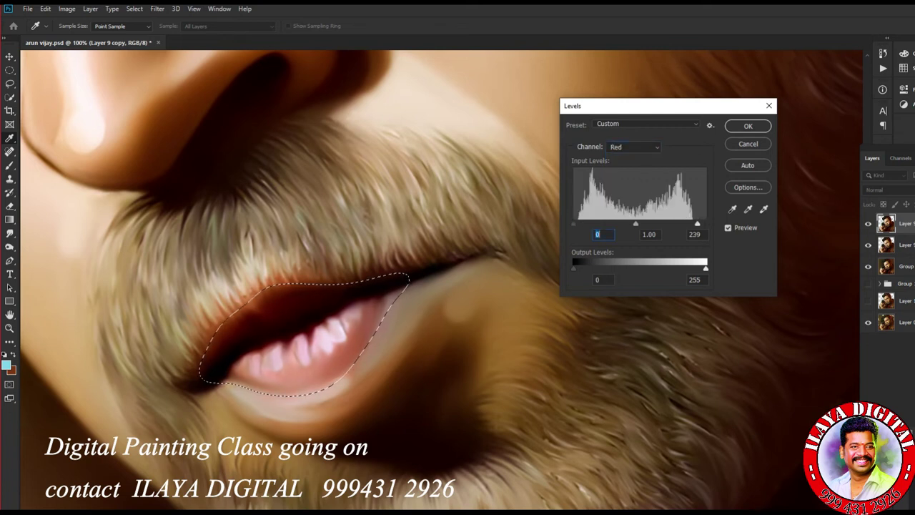
key(Return)
key(l)
key(ctrl+0)
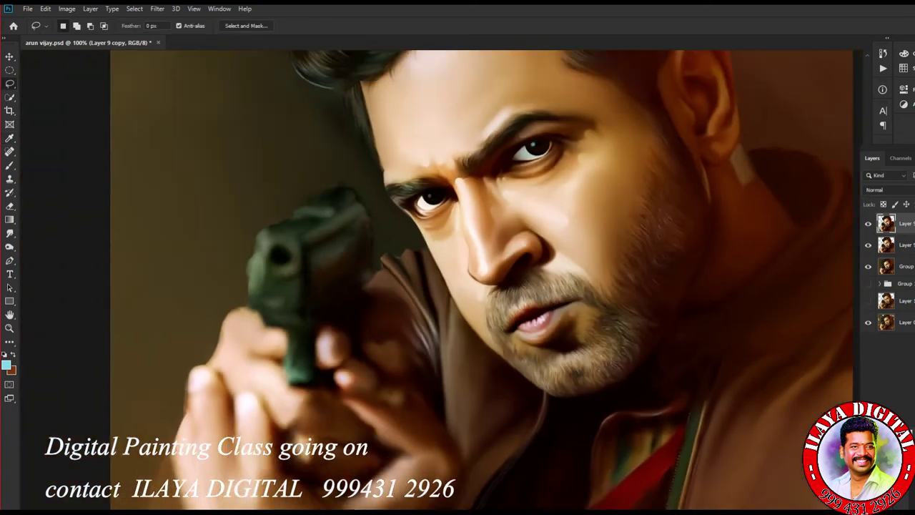
key(ctrl+d)
key(Escape)
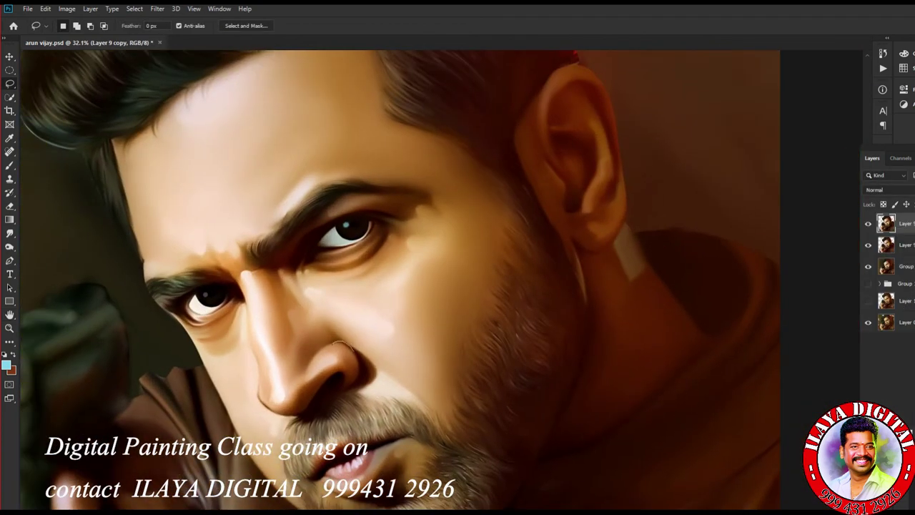
Lasso the large cheek, the skin on the far side of the nose and the forehead as one combined selection.
drag(334, 343, 427, 247)
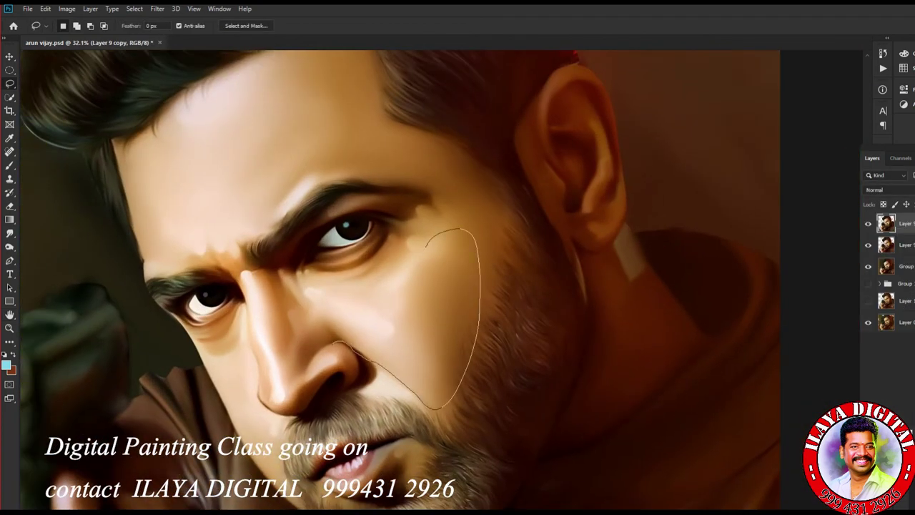
drag(304, 361, 333, 344)
mouse_move(273, 461)
mouse_down()
mouse_move(242, 299)
mouse_move(204, 346)
mouse_move(264, 463)
mouse_up()
mouse_move(315, 172)
mouse_down()
mouse_move(136, 179)
mouse_move(141, 227)
mouse_move(252, 266)
mouse_up()
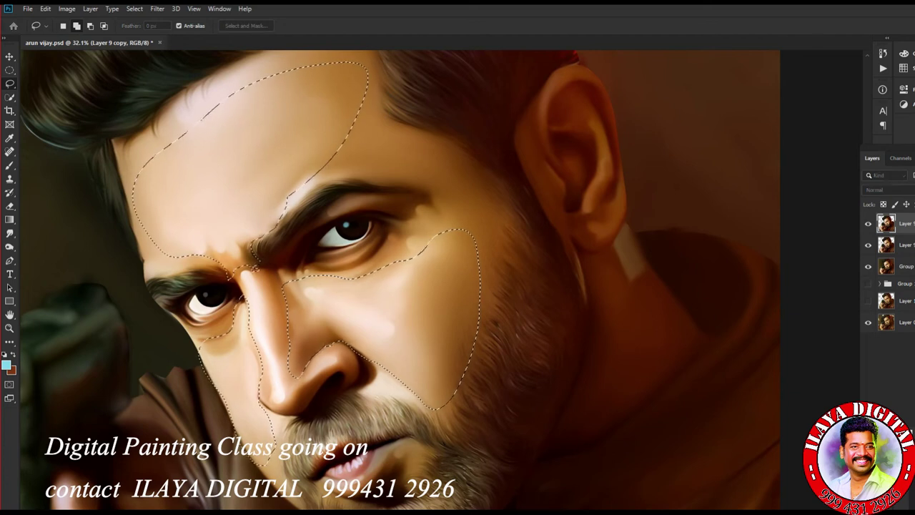
Feather the combined skin selection by 15 px and feather it a second time.
key(shift+F6)
text(15)
key(Return)
key(shift+F6)
key(Return)
Set the midtones' Magenta–Green level to -18 in Color Balance for the selected skin.
key(ctrl+l)
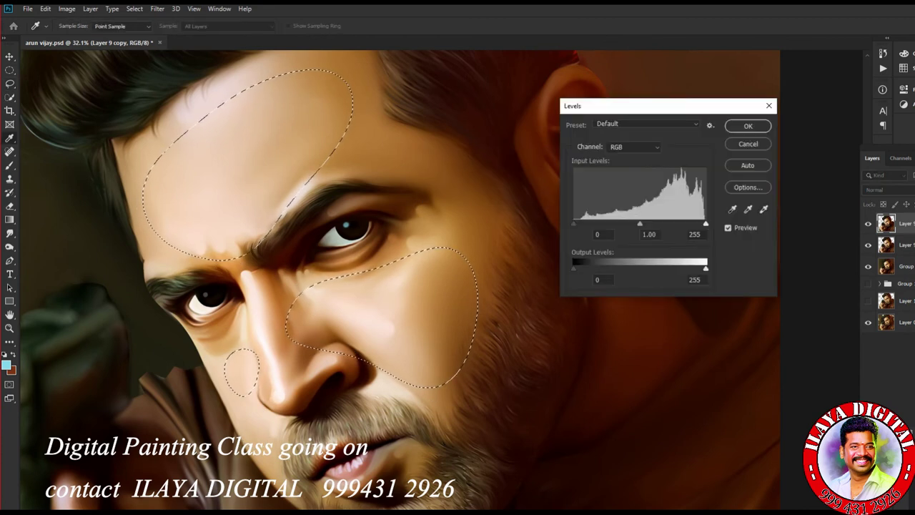
key(Escape)
key(ctrl+b)
key(Tab)
text(-18)
key(ctrl+1)
Set the highlights' Magenta–Green to -11 and Yellow–Blue to -18, apply the Color Balance and deselect.
key(ctrl+3)
key(Tab)
text(-11)
key(Tab)
text(-18)
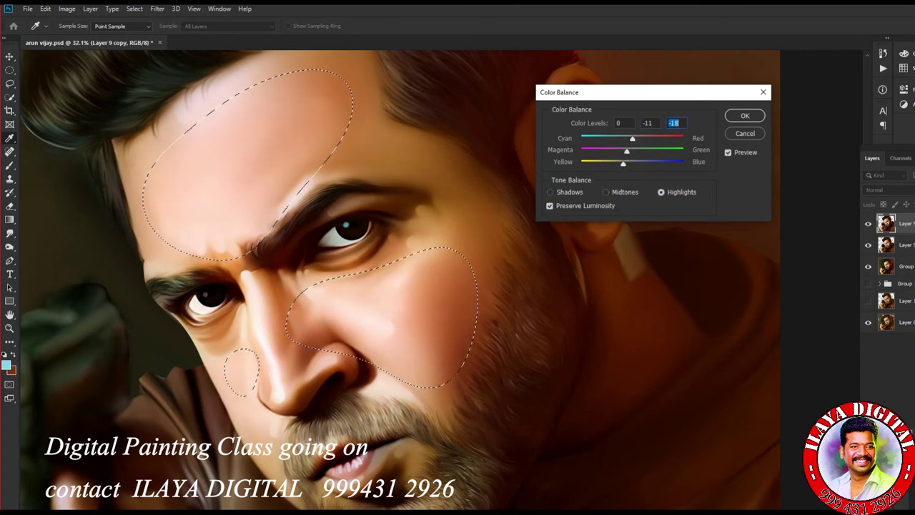
key(Return)
key(ctrl+d)
key(l)
scroll(429, 279, down, 3)
scroll(429, 279, up, 4)
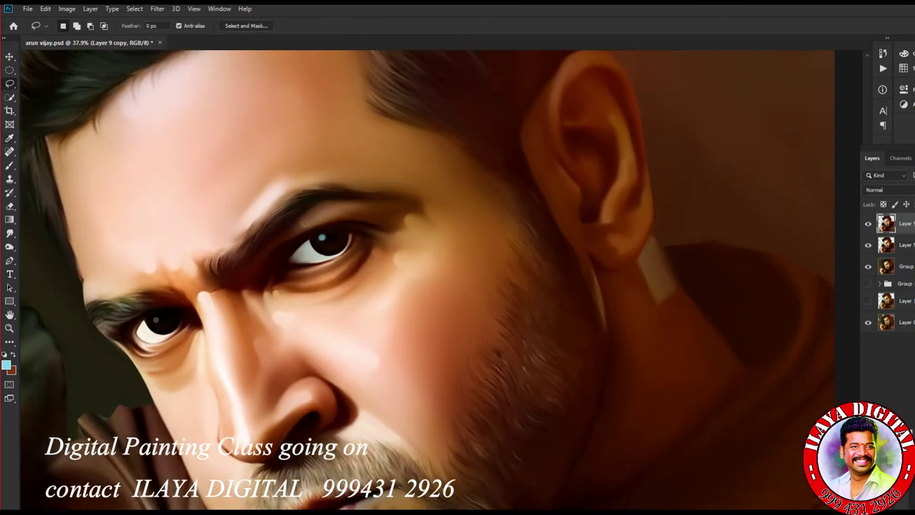
scroll(428, 279, down, 1)
key(ctrl+b)
key(Escape)
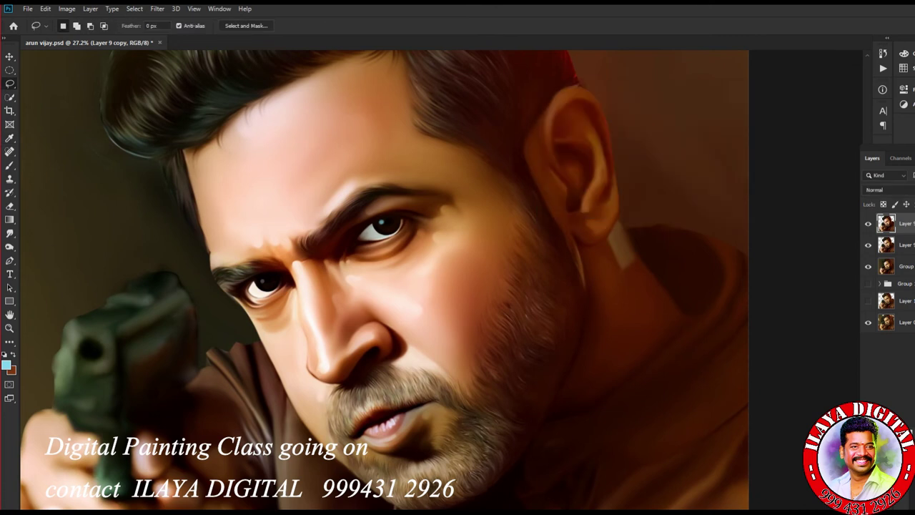
Try shifting the midtones of the whole layer toward yellow in Color Balance.
key(ctrl+b)
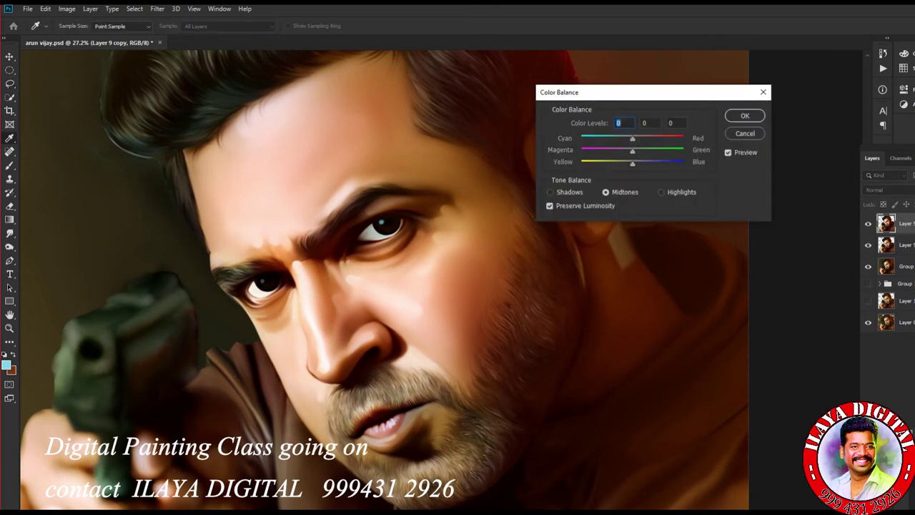
scroll(616, 343, up, 1)
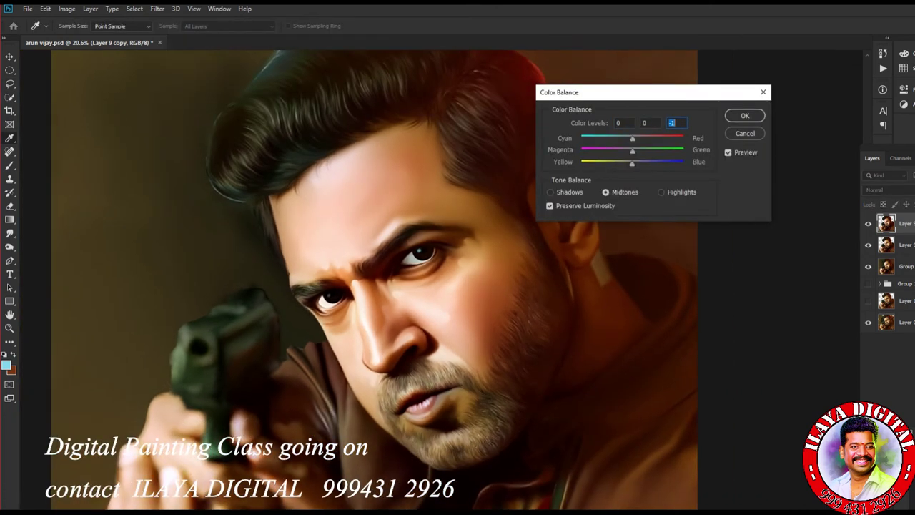
key(Down)
key(Down)
key(Down)
key(Down)
key(Down)
key(Down)
key(Down)
key(Down)
key(Down)
key(Down)
key(Down)
key(Down)
key(Down)
key(Down)
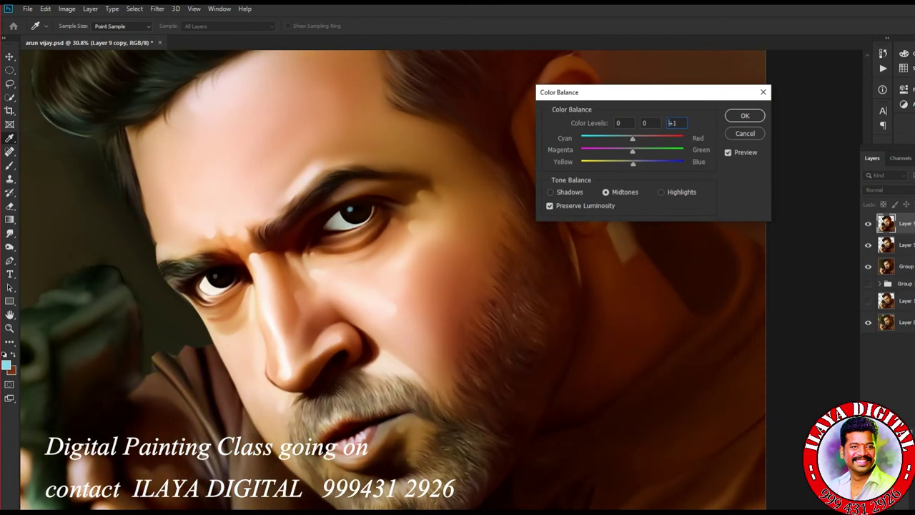
Try shifting the shadows toward green in Color Balance, and apply a highlights Yellow–Blue level of +29 to the layer.
key(shift+Tab)
key(ctrl+1)
key(shift+Up)
key(shift+Up)
key(shift+Up)
key(Up)
key(Up)
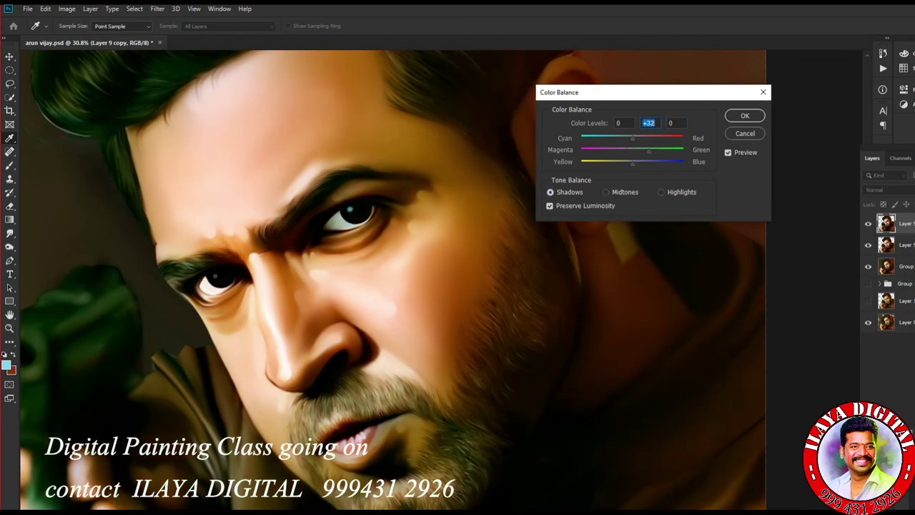
scroll(447, 296, down, 3)
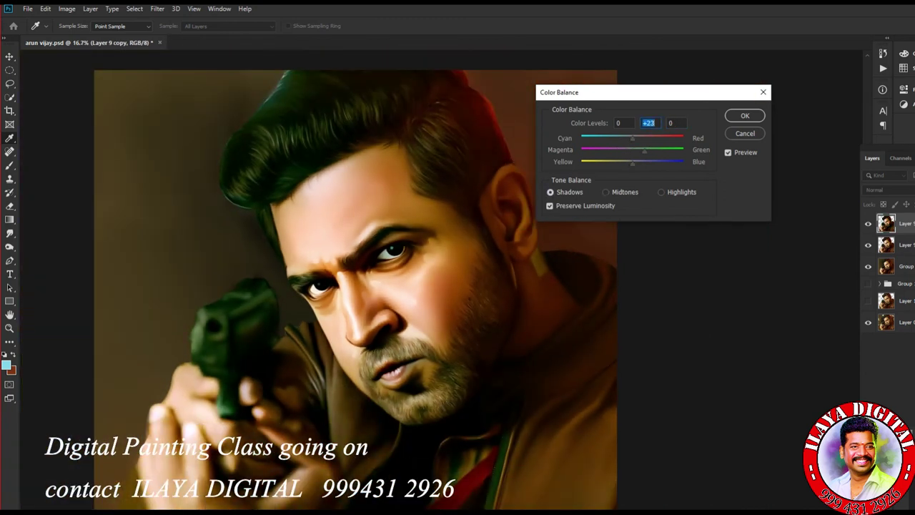
key(shift+Down)
key(shift+Down)
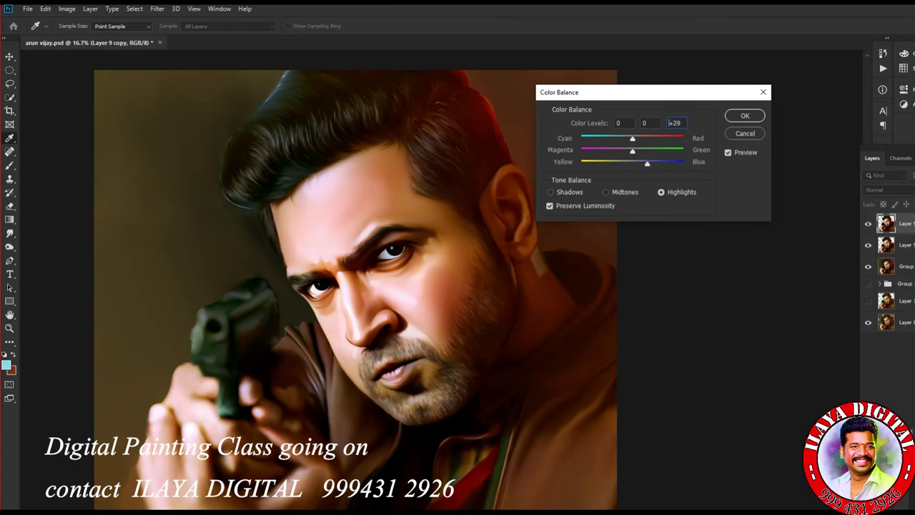
key(Return)
Make a Color Range selection of the painting, adjust its tones with Levels and deselect.
key(l)
click(134, 8)
click(183, 112)
key(Return)
key(ctrl+l)
key(alt+3)
key(Return)
key(ctrl+d)
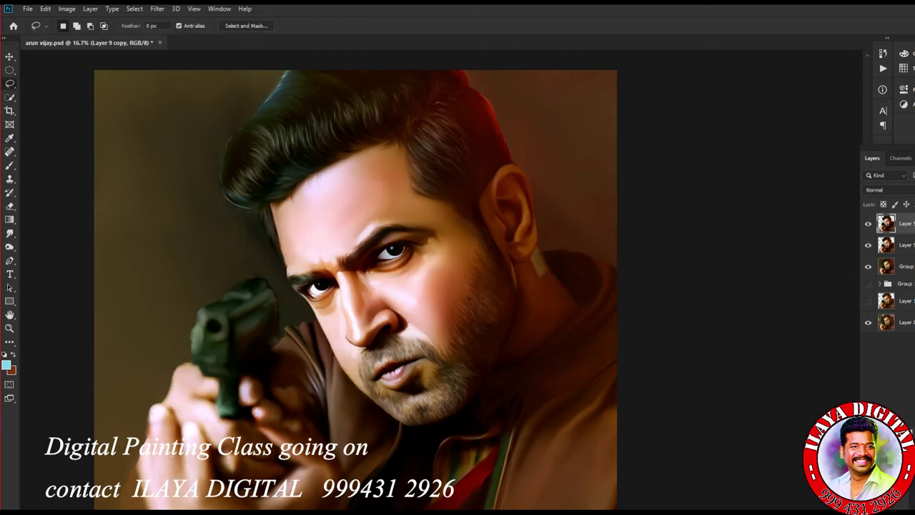
Set the black input level to 6 in Levels for the whole painted layer.
key(ctrl+l)
drag(583, 223, 573, 224)
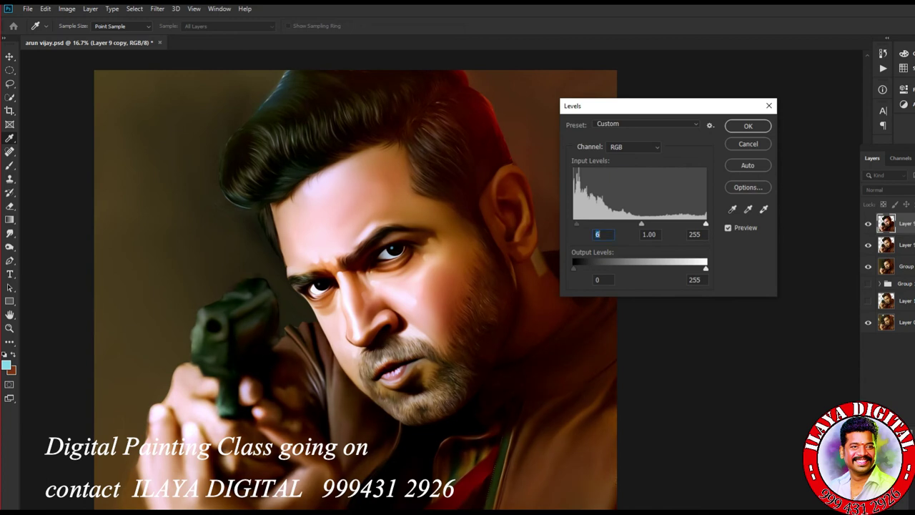
click(748, 126)
Hide the intermediate layers so only the painted copy and the original bottom layer remain shown.
drag(868, 244, 868, 301)
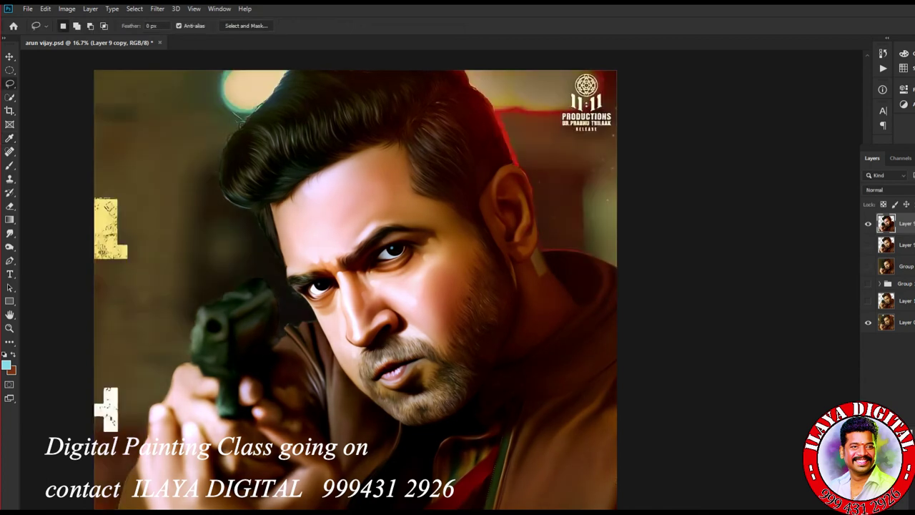
scroll(470, 275, up, 2)
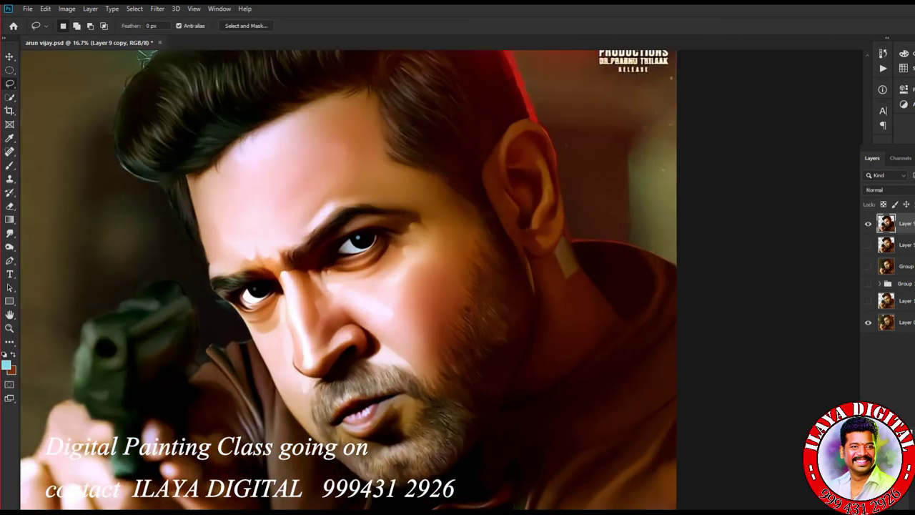
scroll(441, 293, down, 2)
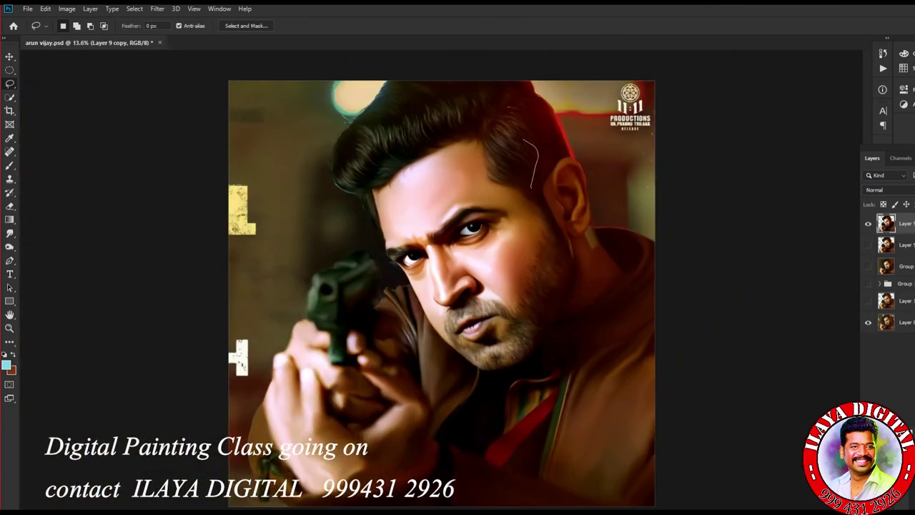
Lasso the back of the hair, the ear, neck and jacket collar, and feather the selection.
mouse_move(524, 139)
mouse_down()
mouse_move(647, 214)
mouse_move(533, 368)
mouse_move(540, 214)
mouse_up()
key(shift+F6)
key(Return)
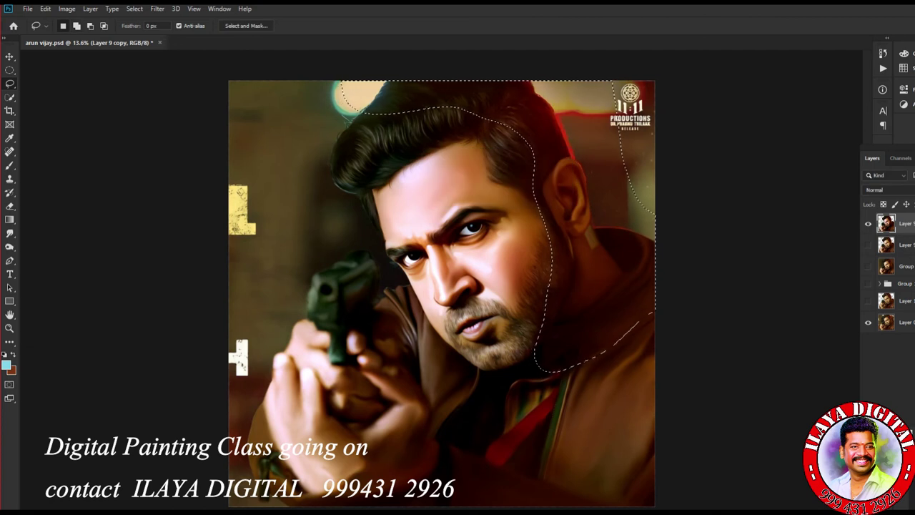
Set the shadows' Cyan–Red level to -1 in Color Balance for the selected hair, ear and collar area.
key(ctrl+b)
drag(572, 94, 636, 255)
click(609, 355)
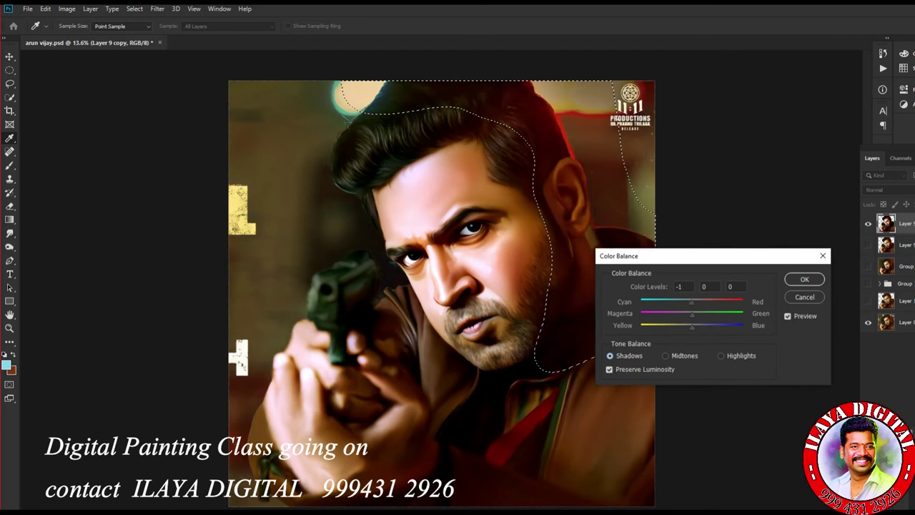
key(Return)
Tint the selected hair, ear and collar area purple by setting Hue to -85 in Hue/Saturation, and deselect.
key(ctrl+u)
text(-180)
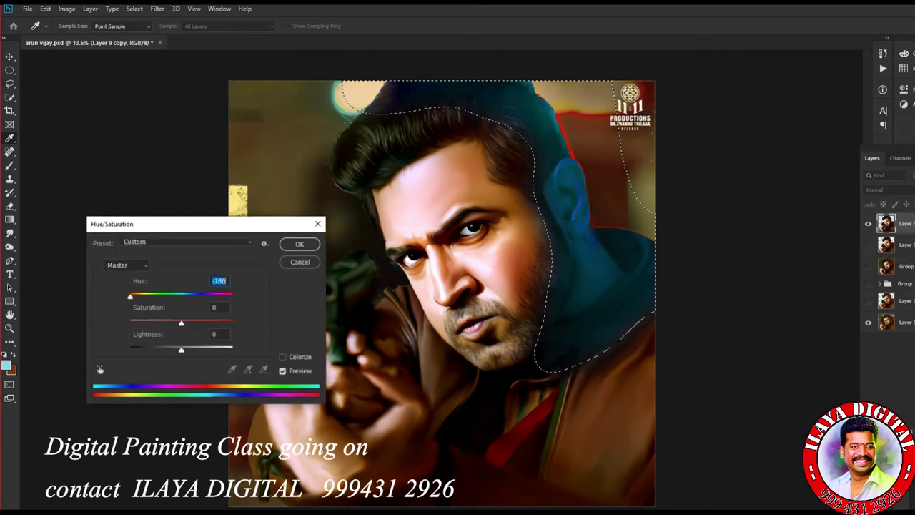
key(shift+Up)
key(shift+Up)
key(shift+Up)
key(shift+Up)
key(shift+Up)
key(shift+Up)
key(shift+Up)
key(shift+Up)
key(shift+Up)
key(shift+Up)
key(shift+Up)
key(shift+Up)
key(shift+Up)
key(shift+Up)
key(shift+Up)
key(shift+Up)
key(shift+Up)
key(shift+Up)
key(shift+Up)
key(shift+Up)
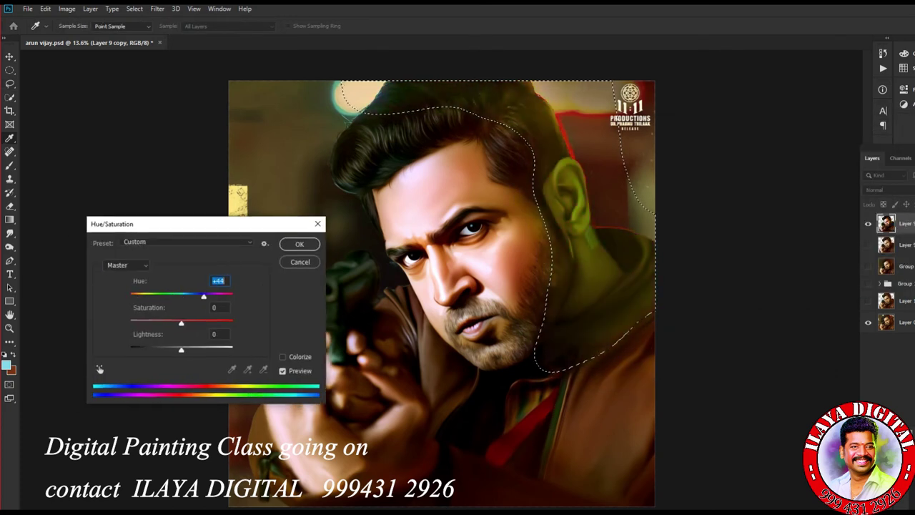
key(shift+Down)
key(shift+Down)
key(shift+Down)
key(shift+Down)
key(shift+Down)
key(shift+Down)
key(shift+Down)
key(shift+Down)
key(shift+Down)
key(shift+Down)
key(shift+Down)
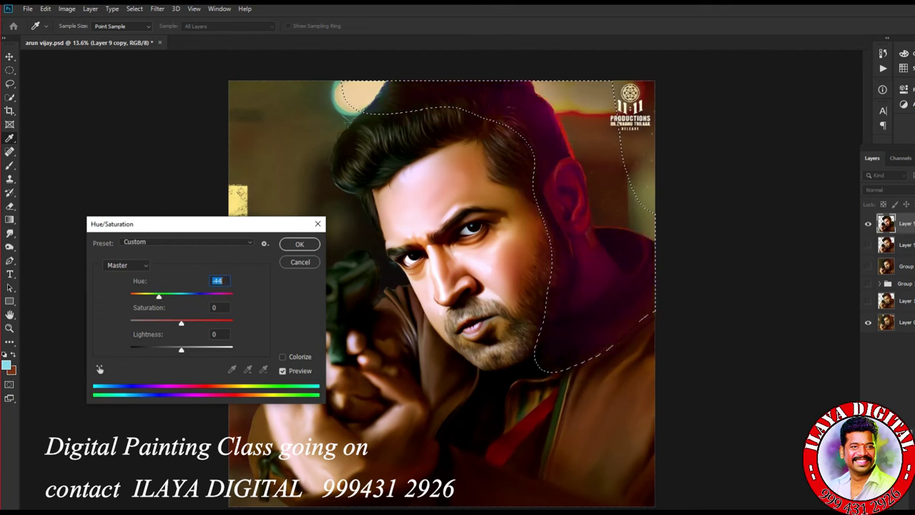
key(shift+Up)
key(shift+Up)
key(shift+Up)
key(shift+Up)
key(shift+Up)
key(shift+Up)
key(shift+Up)
key(shift+Up)
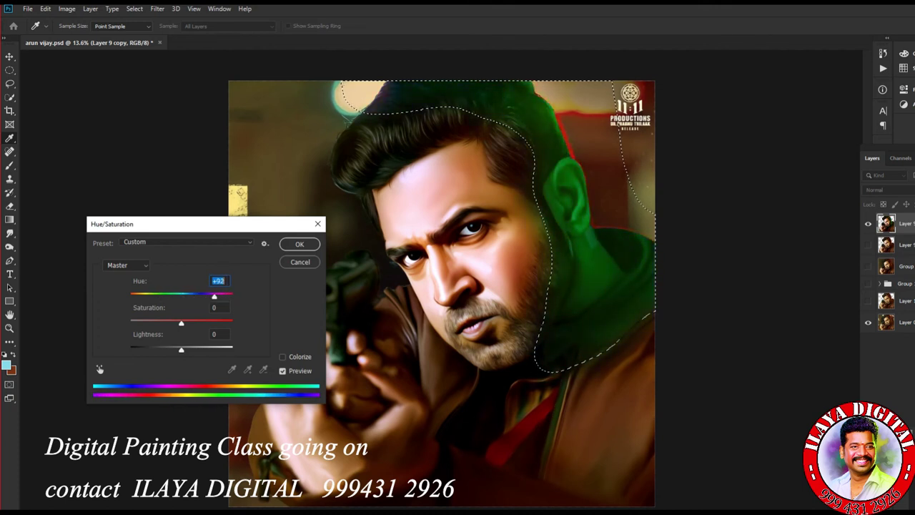
key(shift+Down)
key(shift+Down)
key(shift+Down)
key(shift+Down)
key(shift+Down)
key(shift+Down)
key(shift+Down)
key(shift+Down)
key(shift+Down)
key(shift+Down)
key(shift+Down)
key(shift+Down)
key(shift+Down)
key(shift+Down)
key(shift+Down)
key(shift+Down)
key(shift+Down)
key(shift+Down)
key(shift+Down)
key(shift+Down)
key(shift+Down)
key(shift+Down)
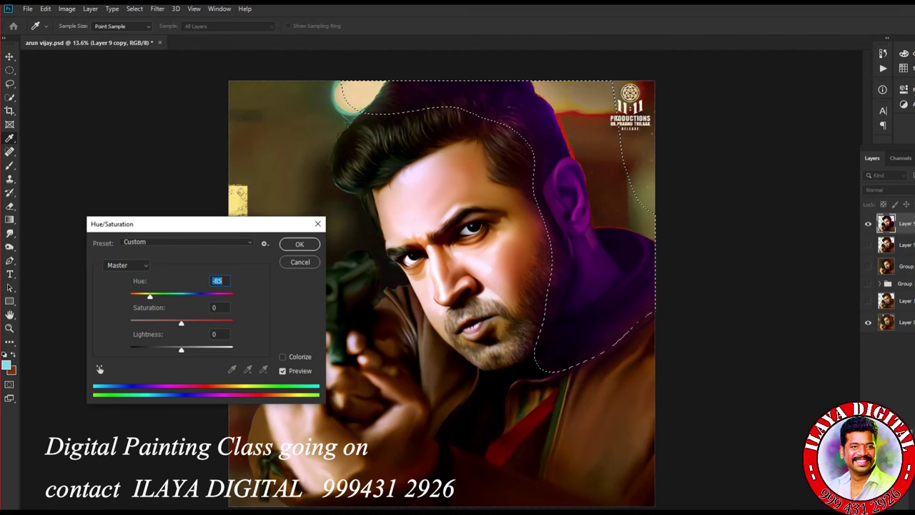
key(Return)
key(l)
key(ctrl+d)
Lasso the front hair, forehead edge, gun and hands, shift their hue to cyan-blue in Hue/Saturation and deselect.
mouse_move(490, 75)
mouse_down()
mouse_move(411, 186)
mouse_move(357, 365)
mouse_move(371, 508)
mouse_move(222, 75)
mouse_up()
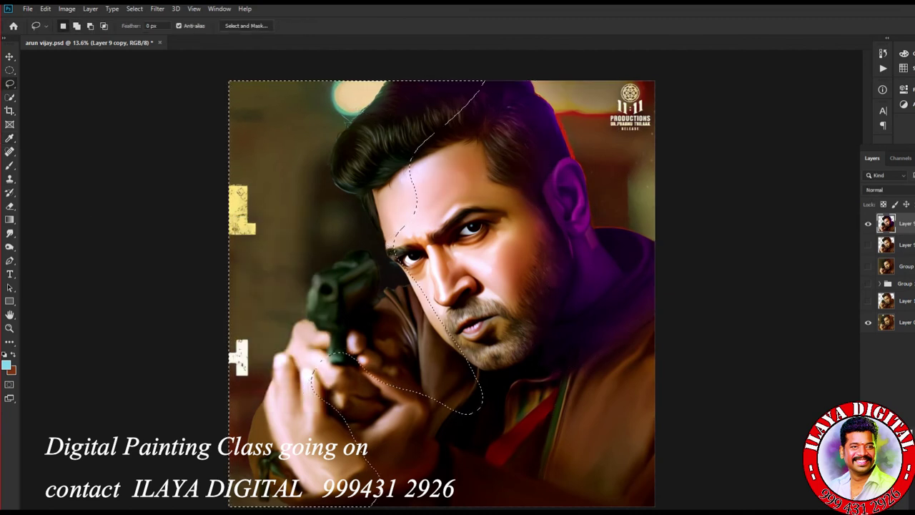
key(ctrl+u)
key(shift+Up)
key(shift+Up)
key(shift+Up)
key(shift+Up)
key(shift+Up)
key(shift+Up)
key(shift+Up)
key(shift+Up)
key(shift+Up)
key(shift+Up)
key(shift+Up)
key(shift+Up)
key(shift+Up)
key(shift+Up)
key(shift+Up)
key(shift+Up)
key(shift+Up)
key(shift+Up)
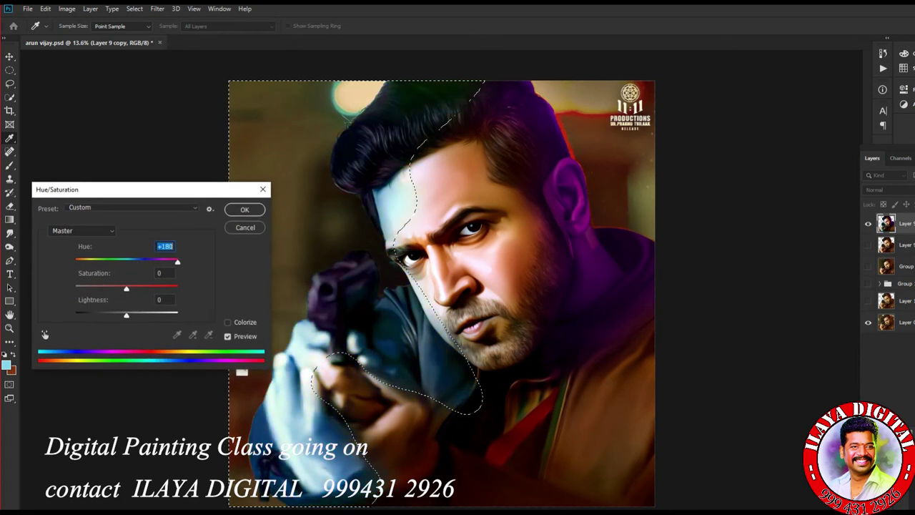
key(shift+Down)
key(shift+Down)
key(shift+Down)
key(shift+Down)
key(shift+Down)
key(shift+Down)
key(shift+Down)
key(shift+Down)
key(shift+Down)
key(shift+Down)
key(shift+Down)
key(shift+Down)
key(shift+Down)
key(shift+Down)
key(shift+Down)
key(shift+Down)
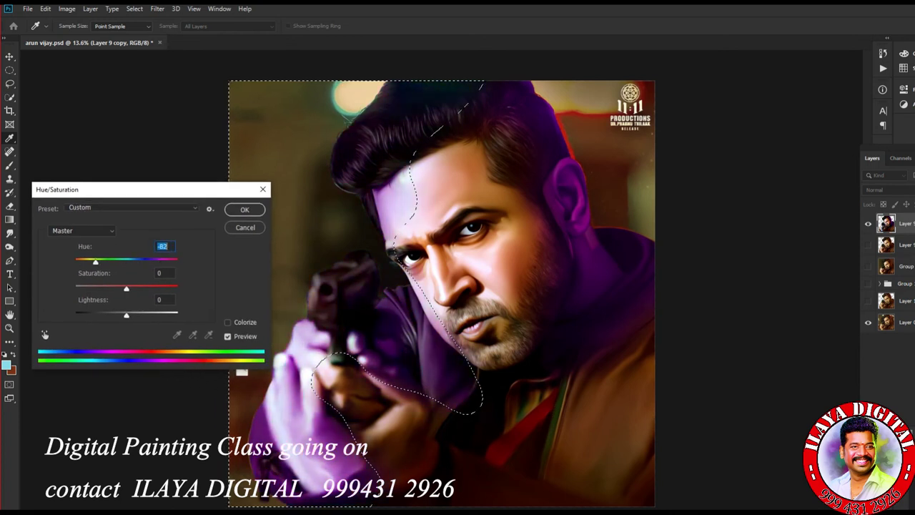
key(Down)
key(Down)
key(Down)
key(Down)
key(Down)
key(Down)
key(shift+Up)
key(shift+Up)
key(shift+Up)
key(shift+Up)
key(shift+Up)
key(shift+Up)
key(shift+Up)
key(shift+Up)
key(shift+Up)
key(shift+Up)
key(shift+Up)
key(shift+Up)
key(shift+Up)
key(shift+Up)
key(shift+Up)
key(Up)
key(Return)
key(ctrl+d)
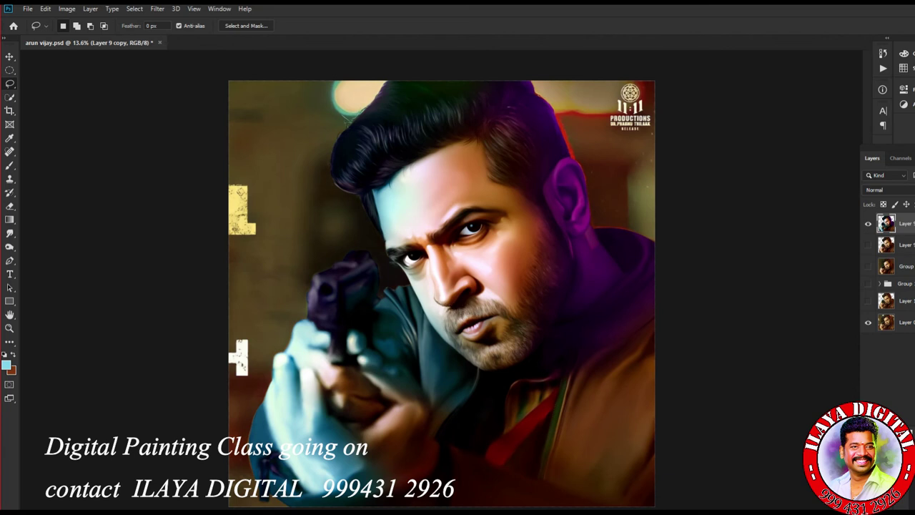
Lasso the top and front of the hair with the adjoining background, warm it to yellow-green in Color Balance, and deselect.
drag(360, 208, 230, 333)
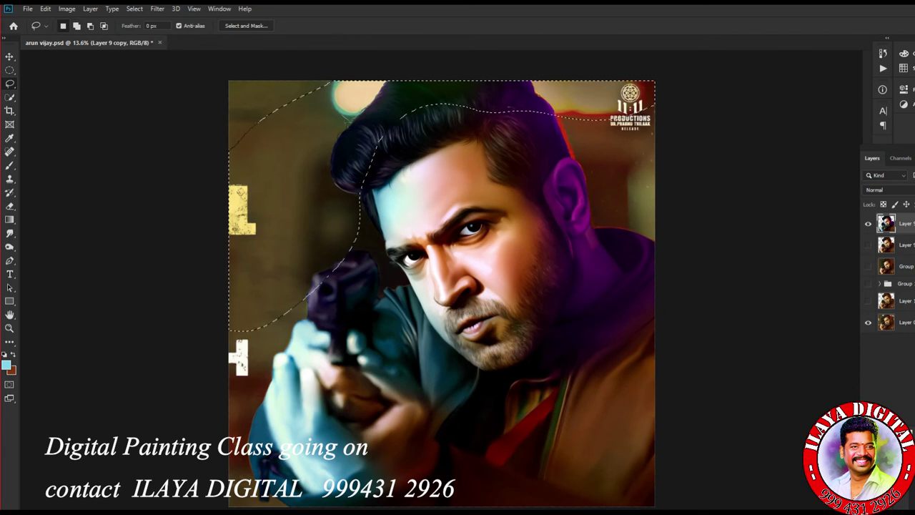
key(ctrl+l)
key(Escape)
key(ctrl+b)
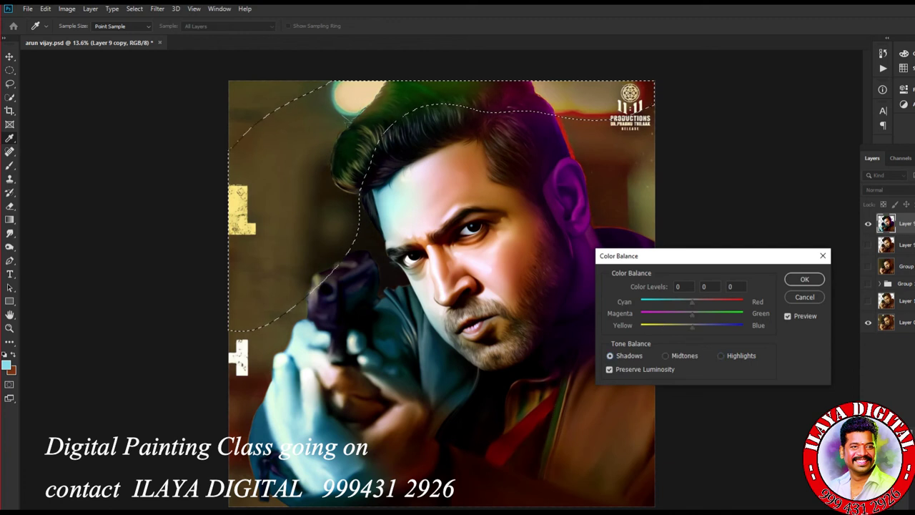
key(Return)
key(l)
key(ctrl+d)
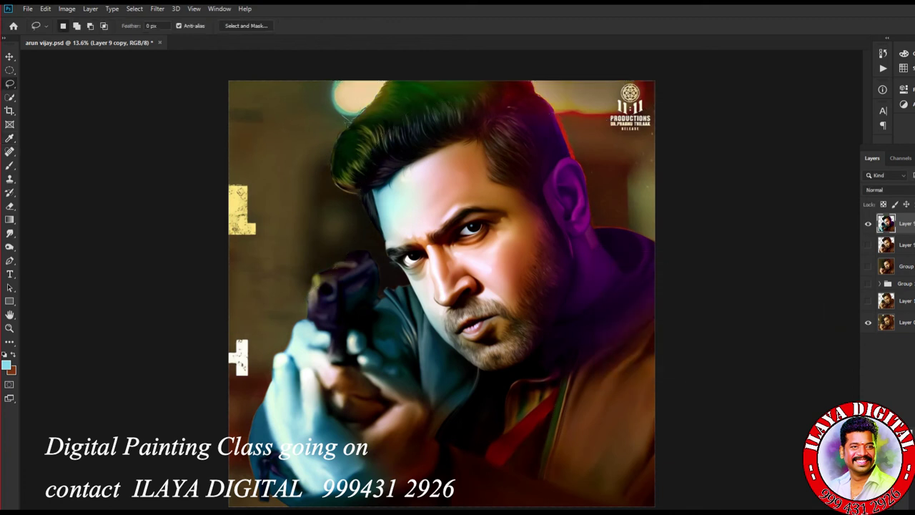
Set the highlights' Yellow–Blue level to +23 in Color Balance for the whole portrait and add a new layer above it.
key(ctrl+b)
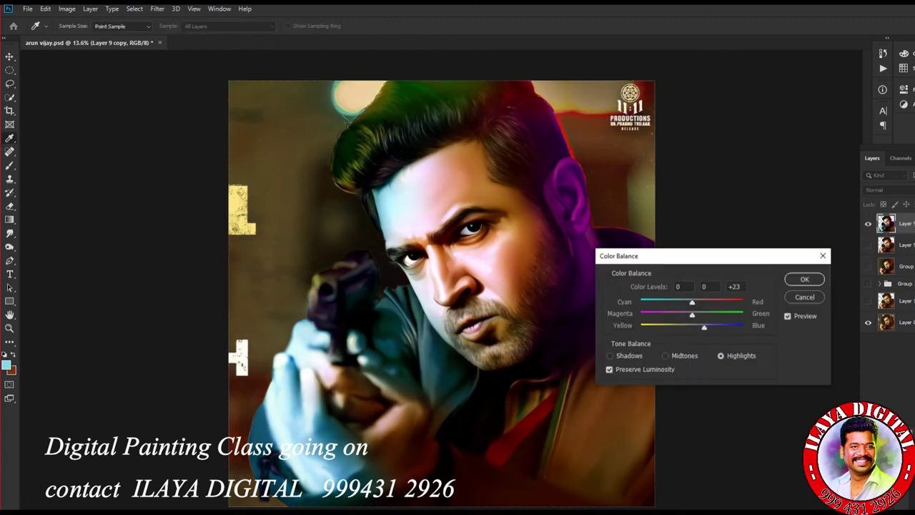
key(ctrl+1)
key(Return)
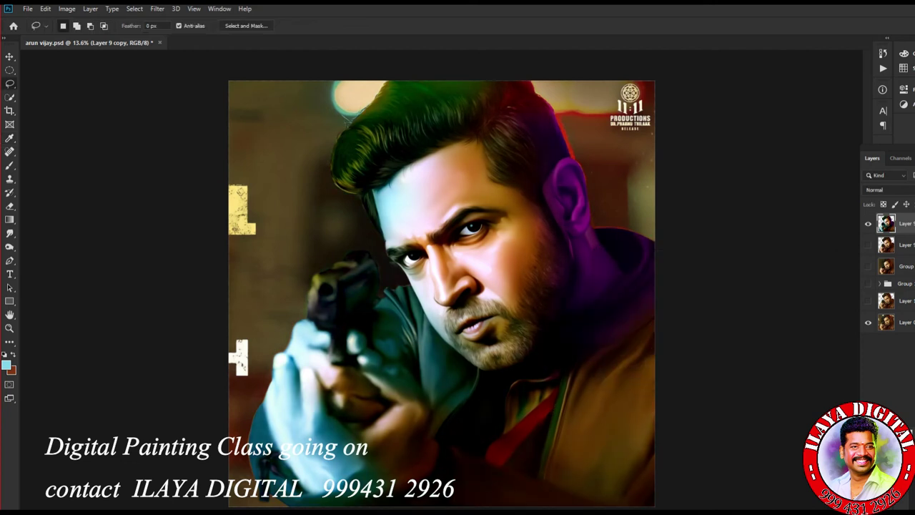
key(ctrl+l)
key(alt+4)
drag(579, 223, 575, 223)
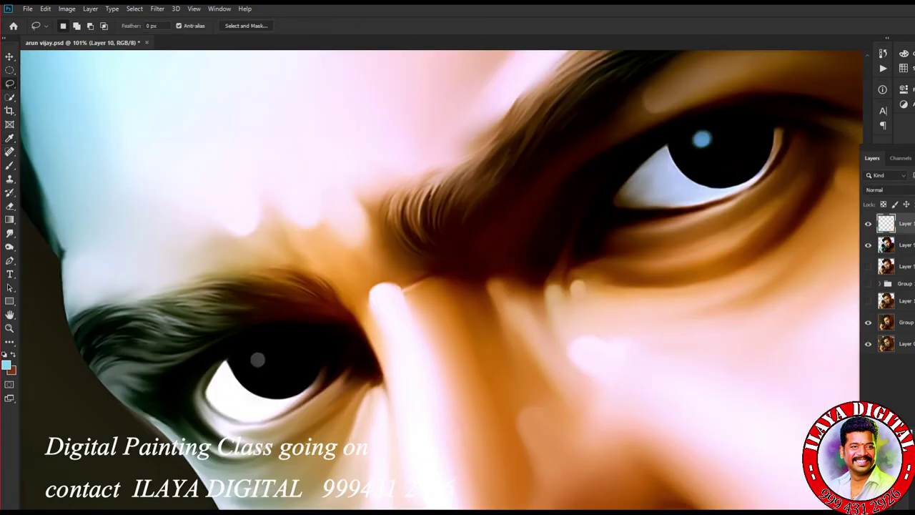
Choose the Brush tool with the 40 px tip at 73% hardness and turn on Smoothing in its brush settings.
key(b)
right_click(276, 155)
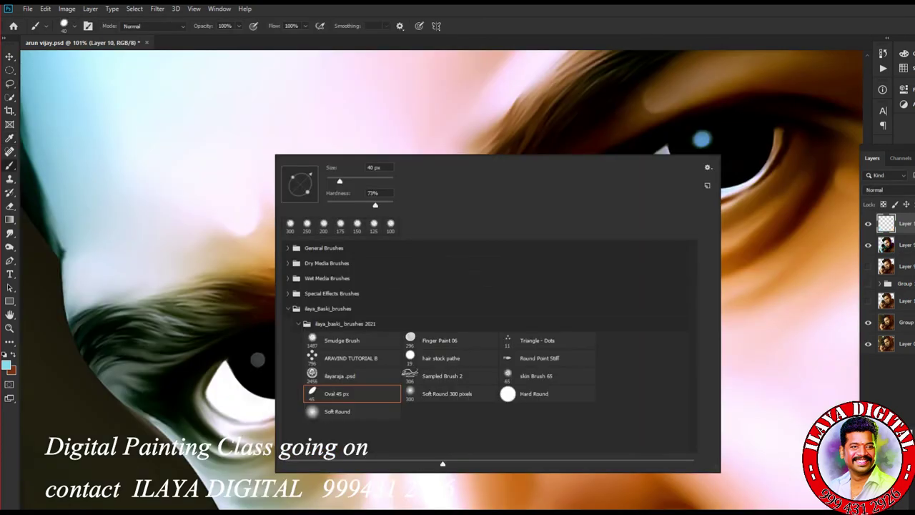
key(Return)
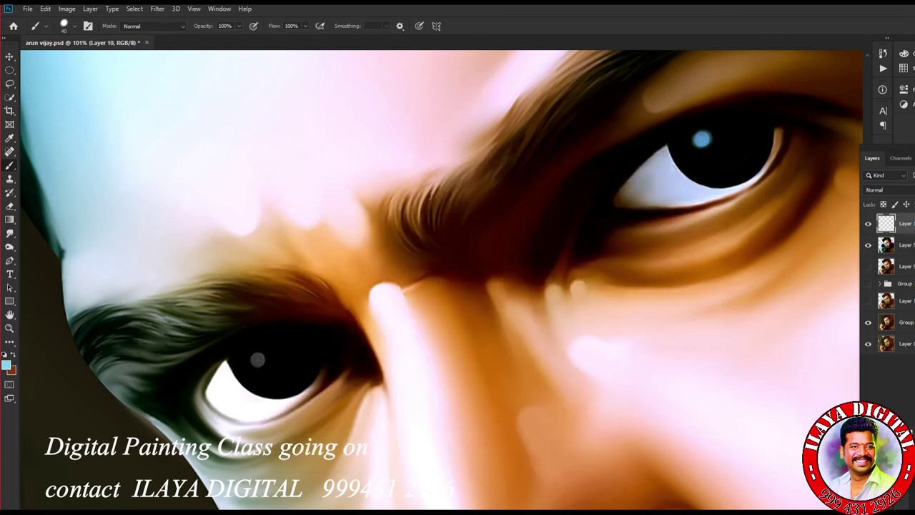
key(F5)
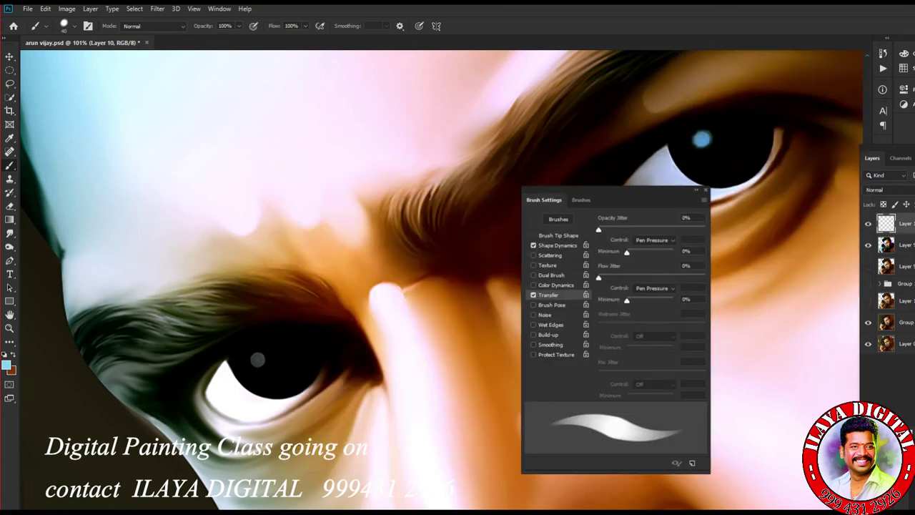
click(652, 239)
click(558, 235)
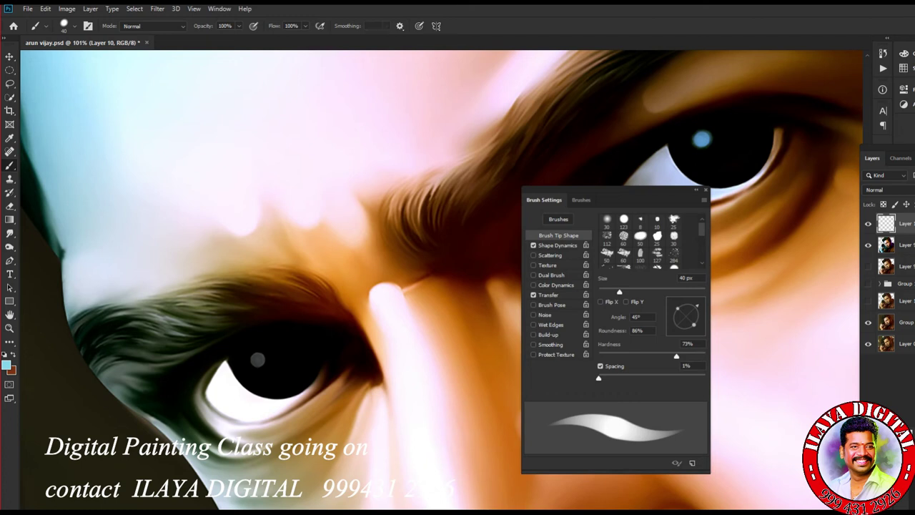
key(F5)
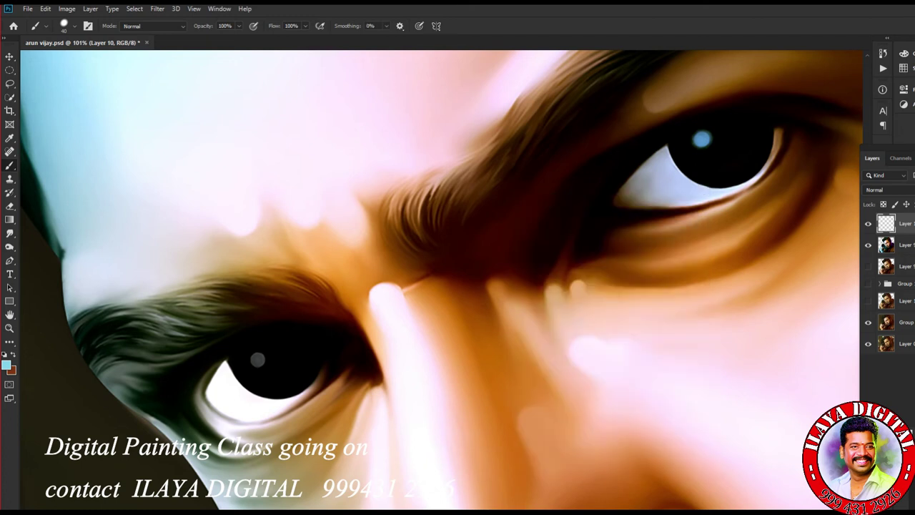
Paint light-blue crescent reflections along the lower edge of both irises with a 20 px brush.
scroll(252, 412, up, 3)
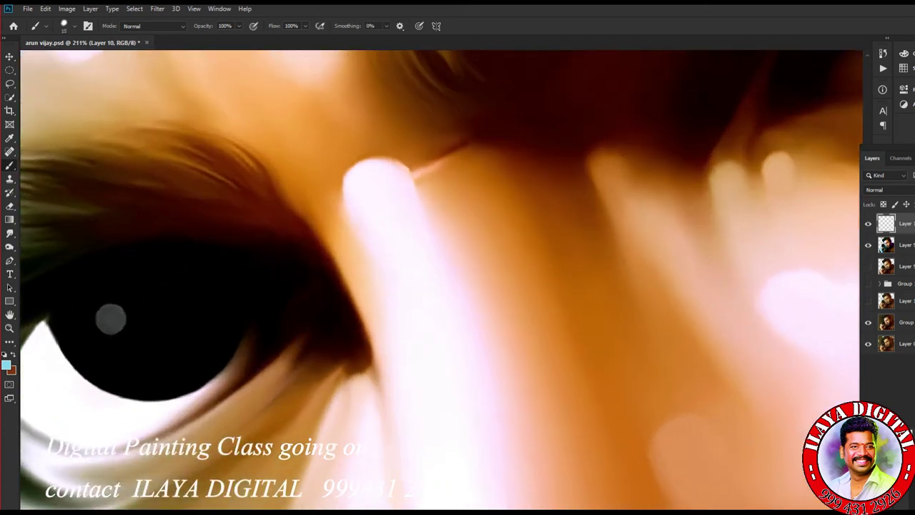
key(bracketright)
drag(263, 353, 377, 322)
scroll(441, 281, down, 5)
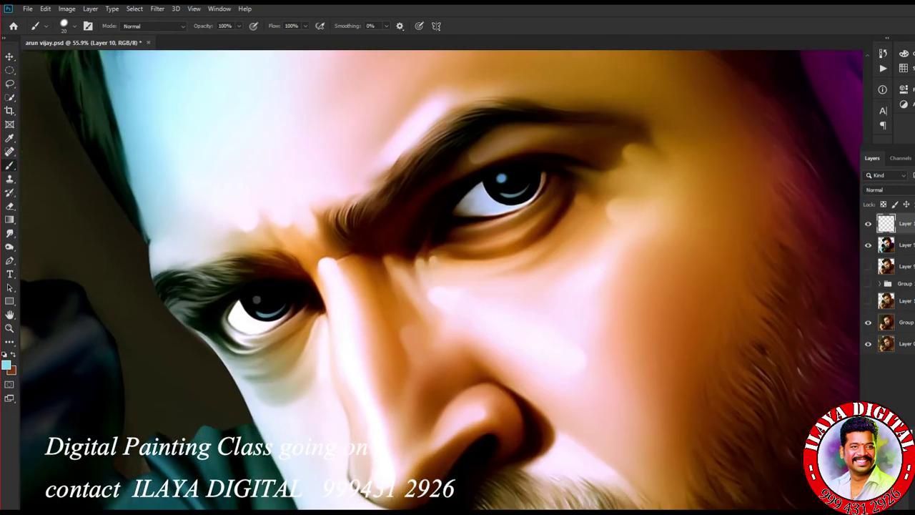
Shift the crescent reflections to yellow-green by setting Hue to -127 in Hue/Saturation.
key(ctrl+u)
drag(107, 186, 607, 257)
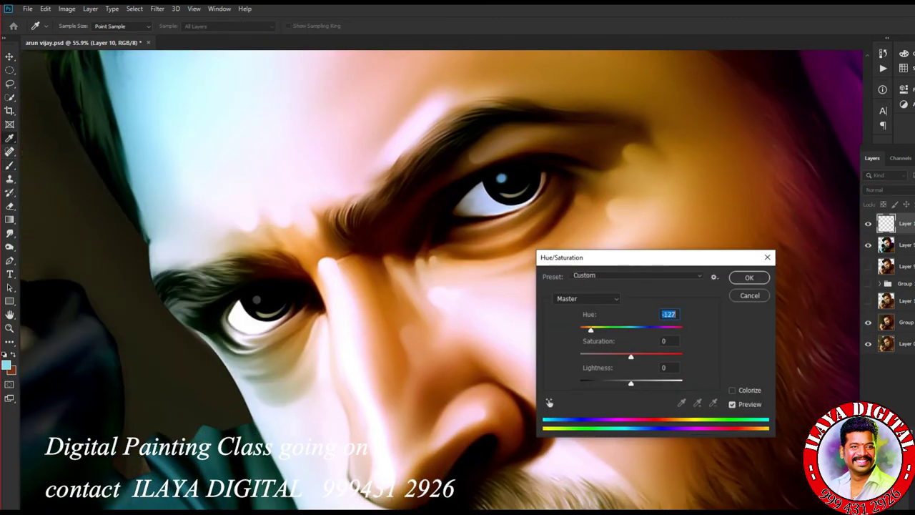
key(Return)
key(b)
Add a new layer and make a small rectangular marquee selection in the iris of the man's right eye, beside the grey catchlight.
scroll(510, 345, up, 3)
key(ctrl+shift+alt+n)
scroll(21, 208, up, 2)
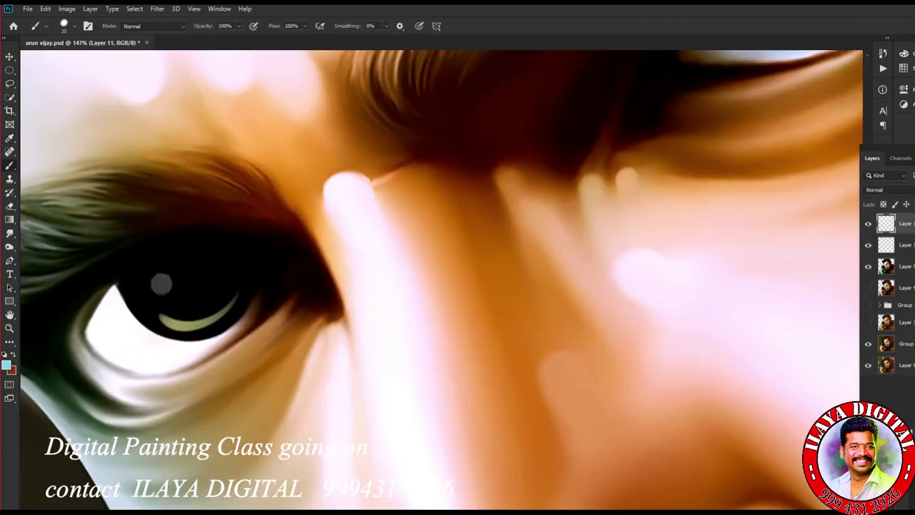
right_click(10, 69)
click(57, 68)
drag(185, 256, 188, 260)
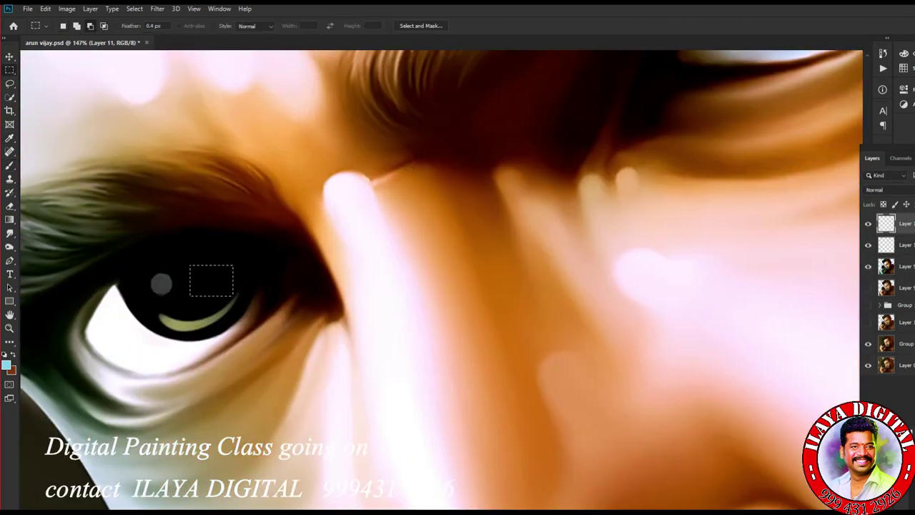
Fill the rectangular selection with orange fading to transparent, using a soft 20 px brush with Spacing off, and deselect.
click(6, 365)
key(Return)
key(b)
right_click(379, 230)
key(Escape)
key(F5)
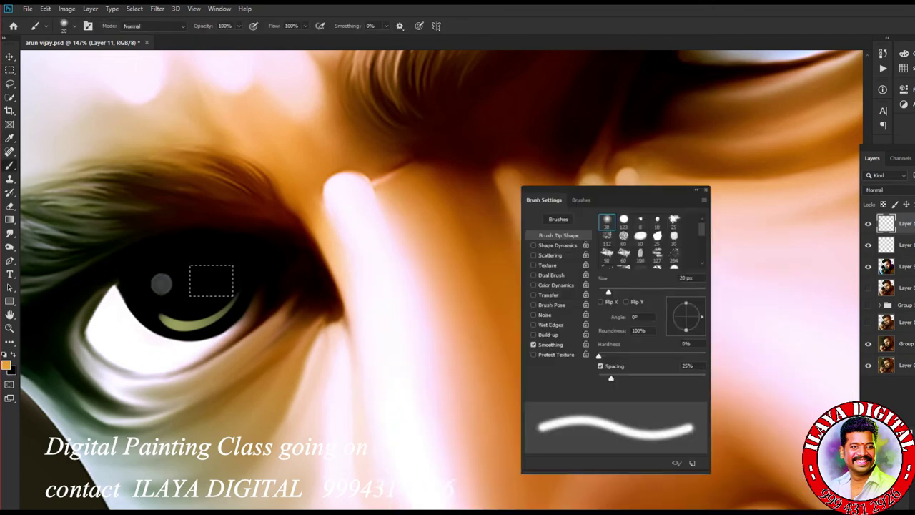
click(600, 365)
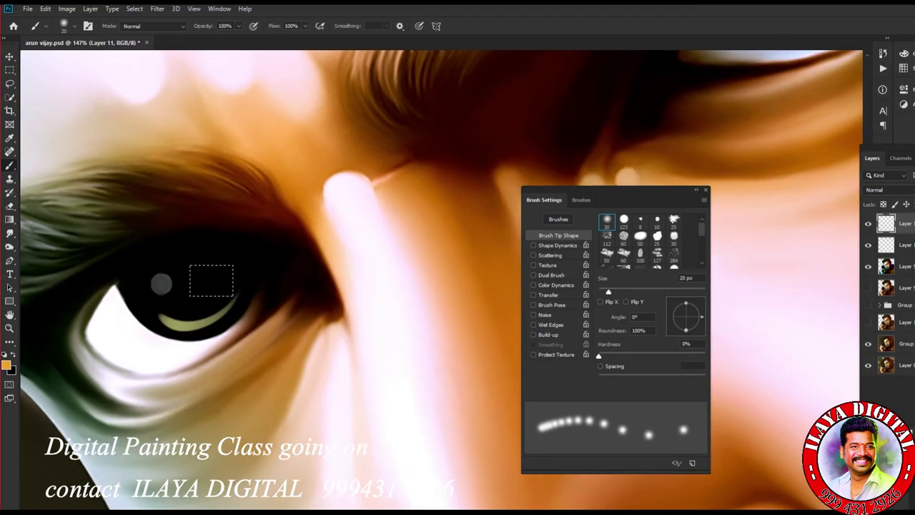
key(F5)
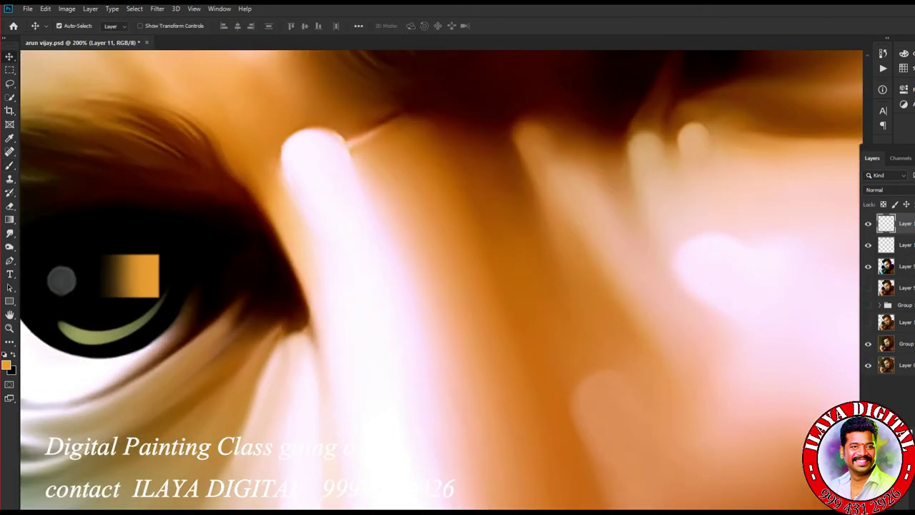
Choose the Oval 45 px brush and review its tip settings.
right_click(369, 330)
key(Escape)
key(b)
right_click(413, 336)
key(Escape)
key(F5)
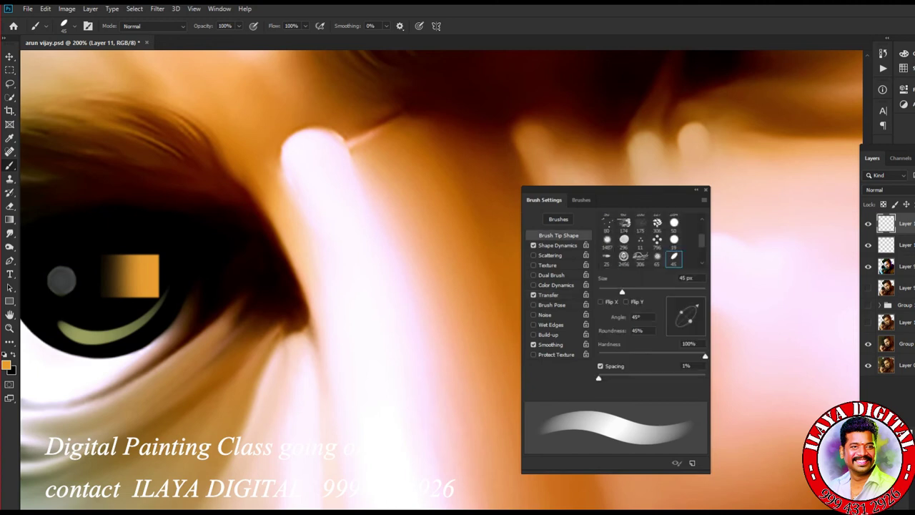
key(F5)
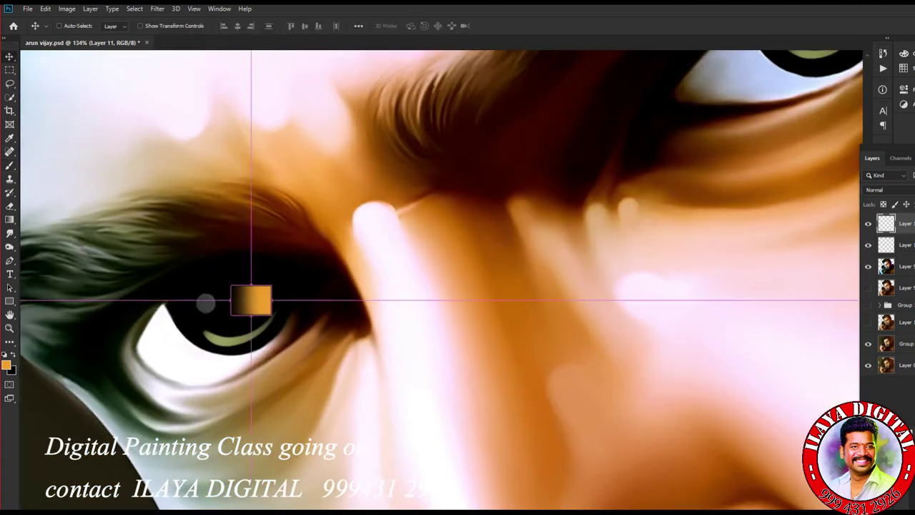
Scale the orange reflection to about 84%, rotate it slightly counter-clockwise and fit it into the iris of the man's right eye.
scroll(323, 311, up, 3)
key(ctrl+t)
mouse_move(250, 269)
mouse_down()
mouse_move(238, 276)
mouse_move(248, 263)
mouse_up()
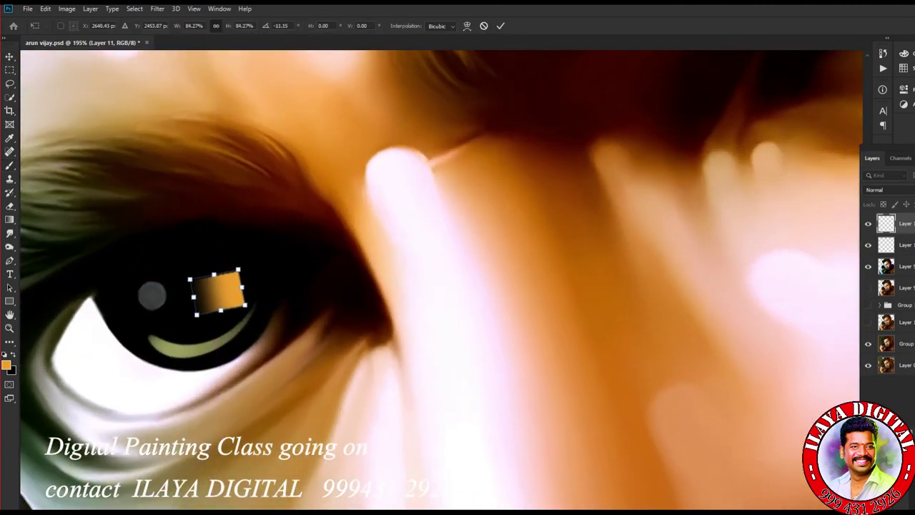
key(Return)
scroll(434, 363, down, 4)
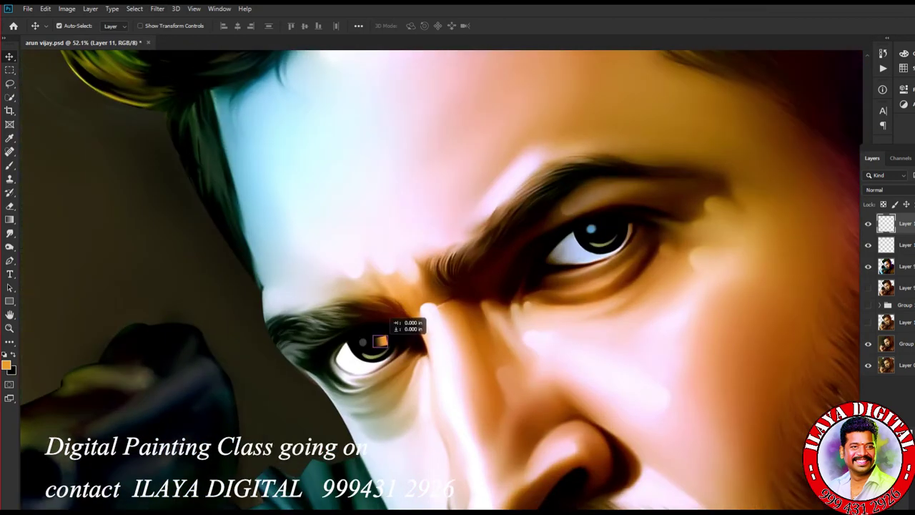
Soften the orange reflection with a Gaussian Blur of 1.7 pixels radius.
click(158, 9)
mouse_move(183, 122)
click(308, 170)
text(2.8)
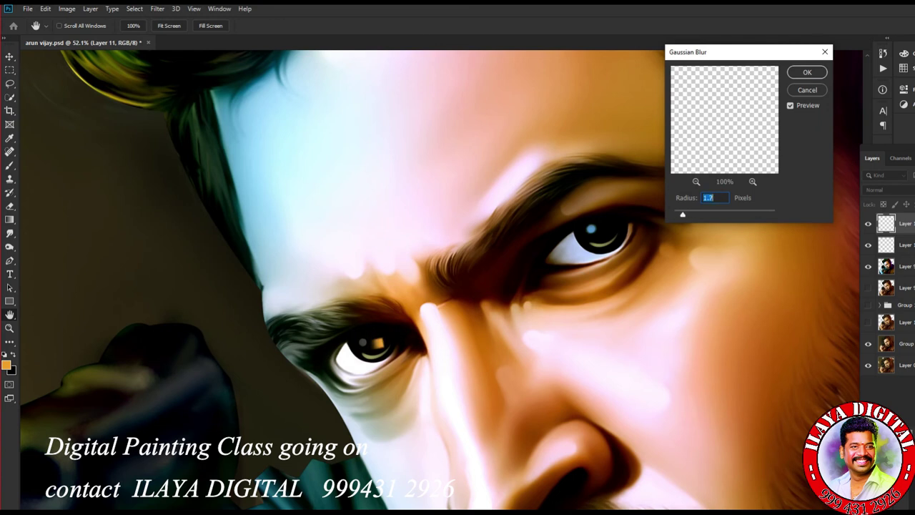
click(807, 72)
Duplicate the orange reflection, place the copy in the iris of the man's left eye, and set its blend mode to Normal.
drag(378, 305, 648, 285)
key(shift+alt+l)
key(ctrl+t)
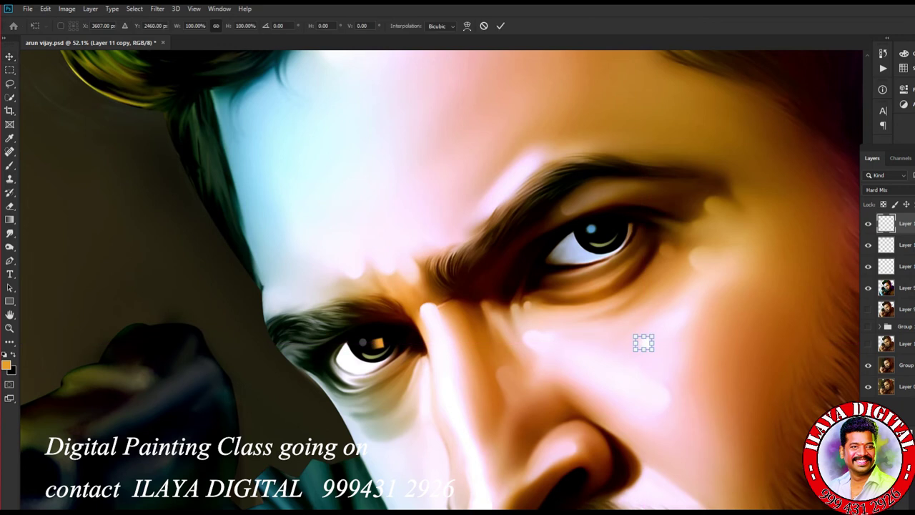
key(Return)
drag(643, 343, 618, 205)
key(ctrl+t)
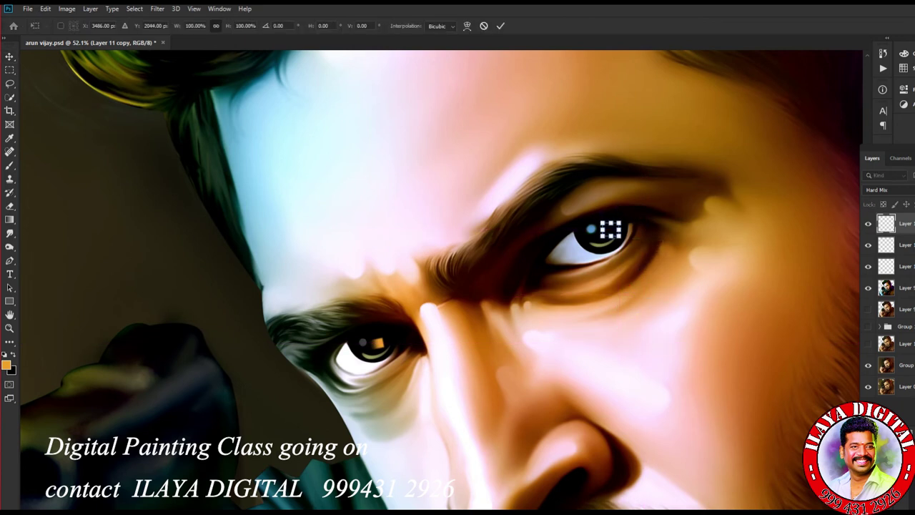
key(Return)
key(shift+alt+n)
drag(611, 223, 605, 229)
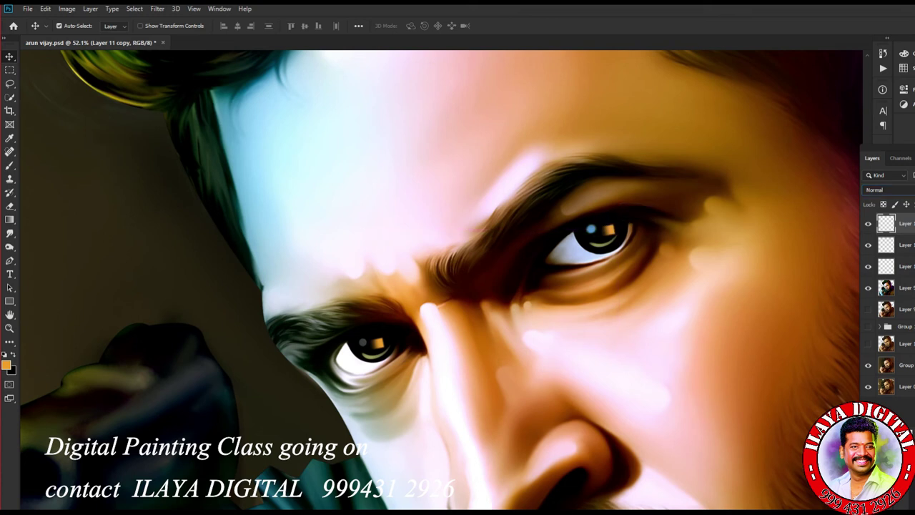
Pick blue as the foreground colour and recolour the grey catchlight in the man's right eye with it.
key(r)
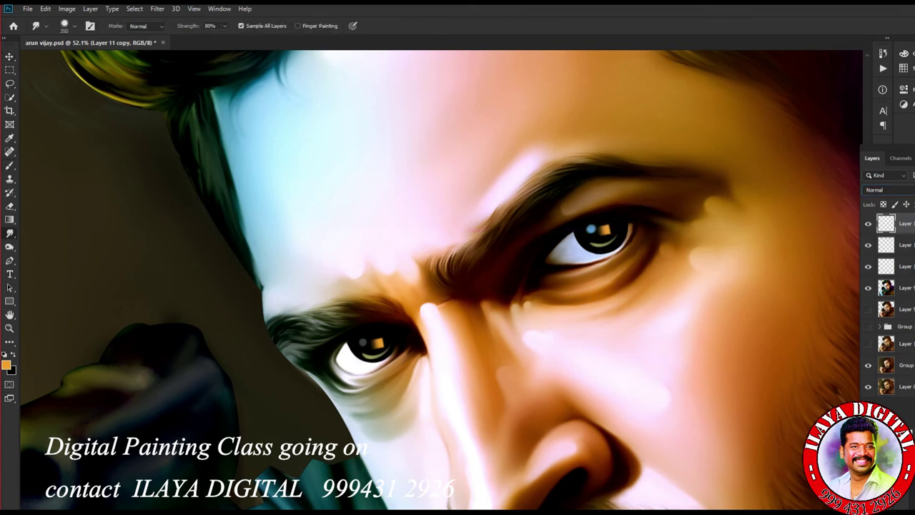
click(7, 365)
key(Return)
scroll(428, 373, up, 5)
Turn off Transfer for the 30 px Smudge brush and compare the reflections in both eyes.
key(F5)
click(532, 294)
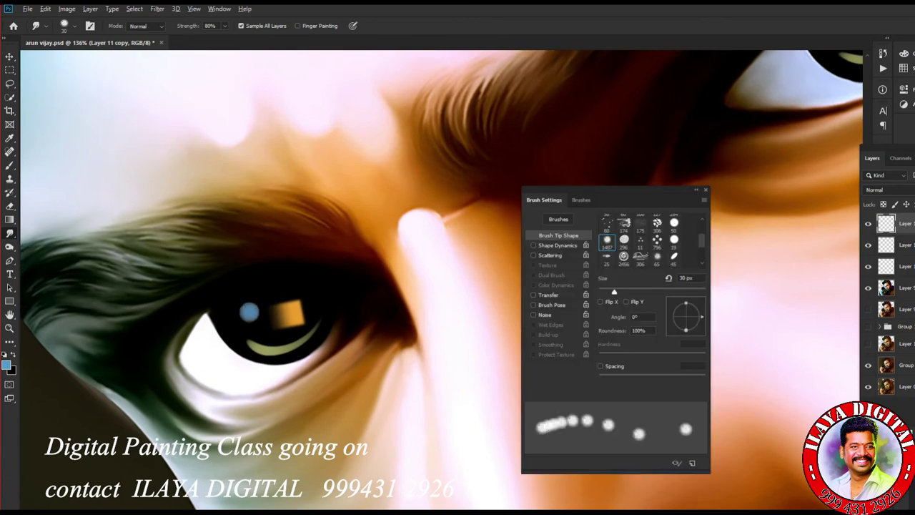
key(F5)
scroll(441, 280, down, 5)
scroll(441, 280, up, 4)
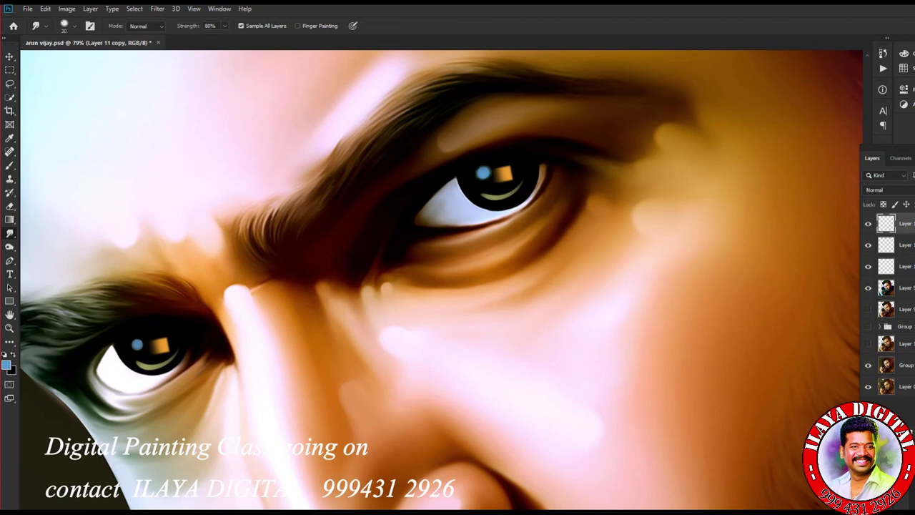
Shift the orange reflection in the man's left eye to red-orange in Hue/Saturation and merge the eye reflection layers into one.
key(ctrl+u)
key(ctrl+minus)
key(ctrl+minus)
key(ctrl+minus)
key(ctrl+minus)
mouse_move(593, 329)
mouse_down()
mouse_move(665, 330)
mouse_move(622, 329)
mouse_up()
key(Return)
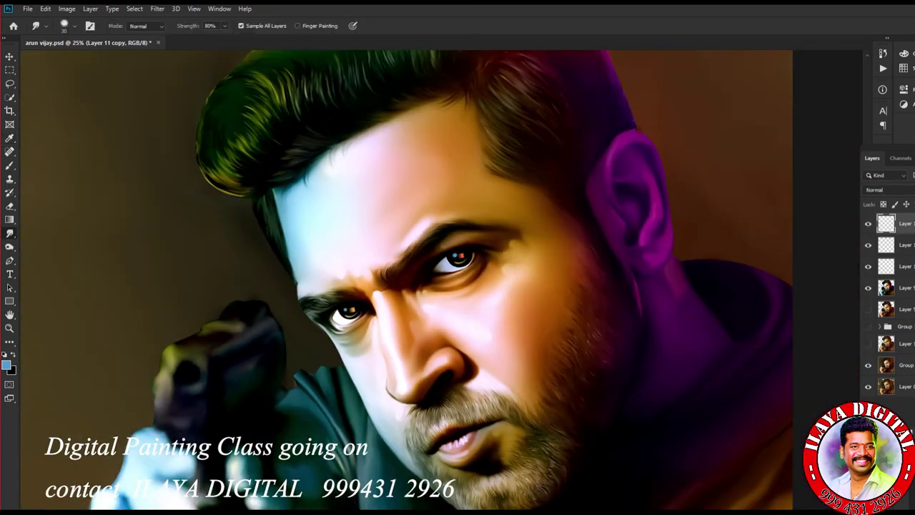
key(ctrl+e)
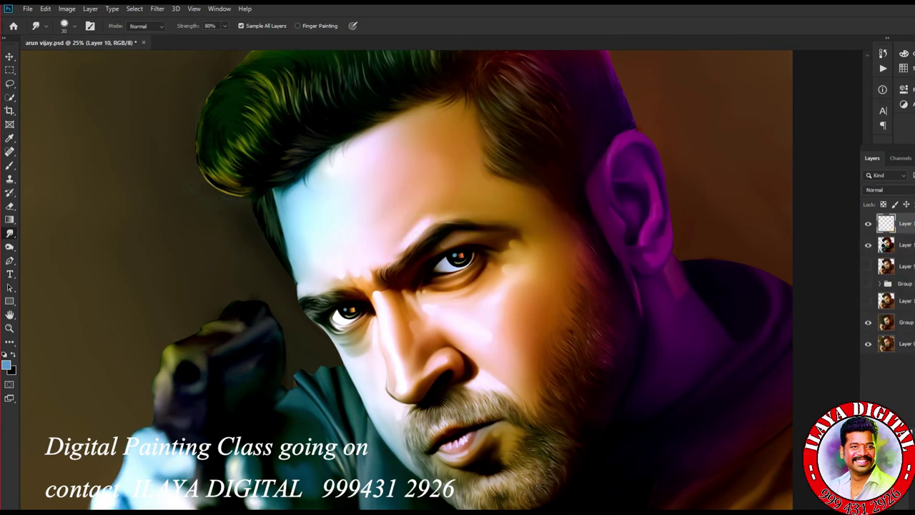
With the Brush tool and a green foreground colour, paint fine green hair strands on the inner part of the man's right eyebrow.
scroll(400, 286, up, 6)
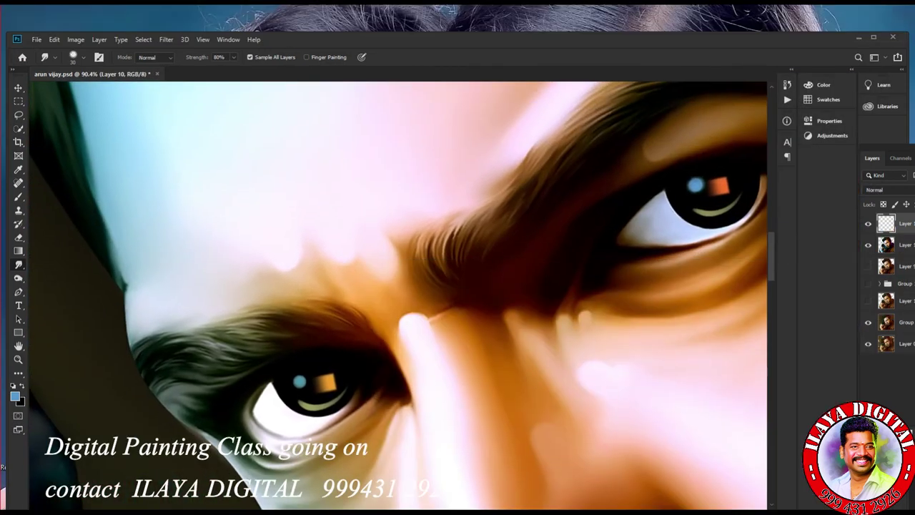
key(b)
key(F5)
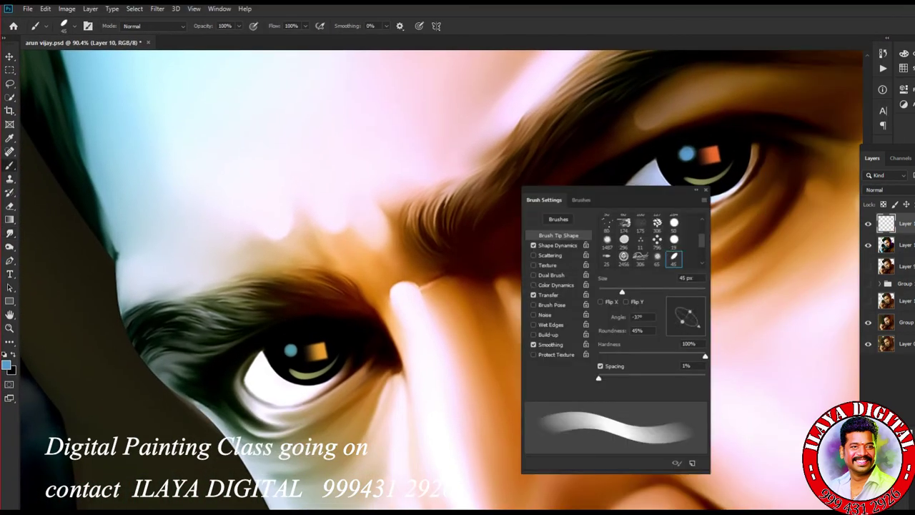
key(F5)
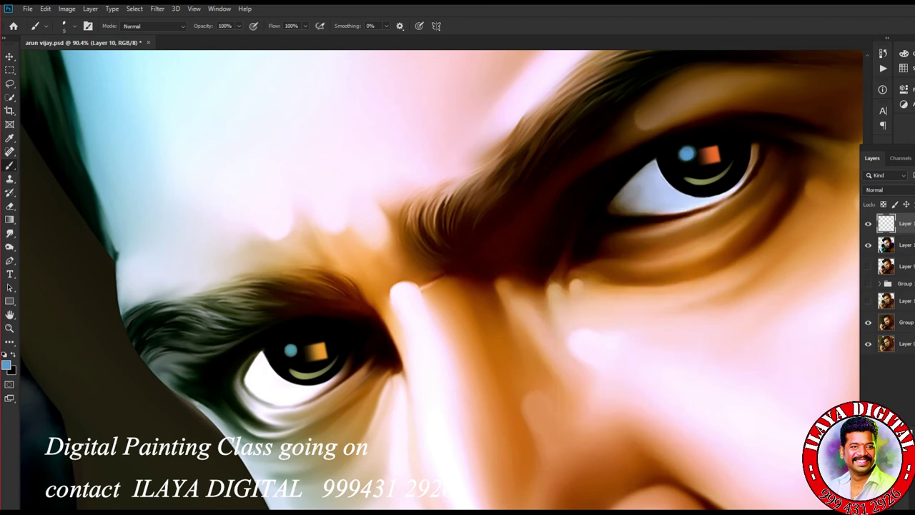
click(7, 365)
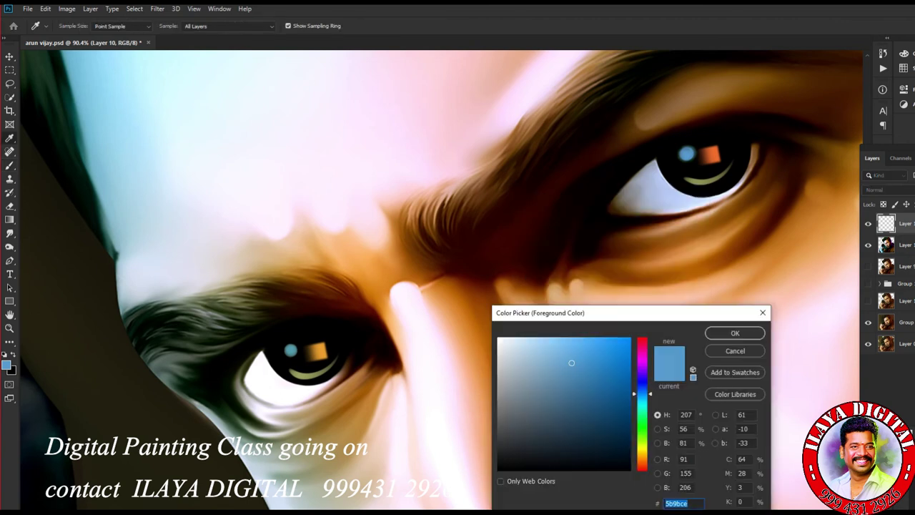
click(641, 415)
key(Return)
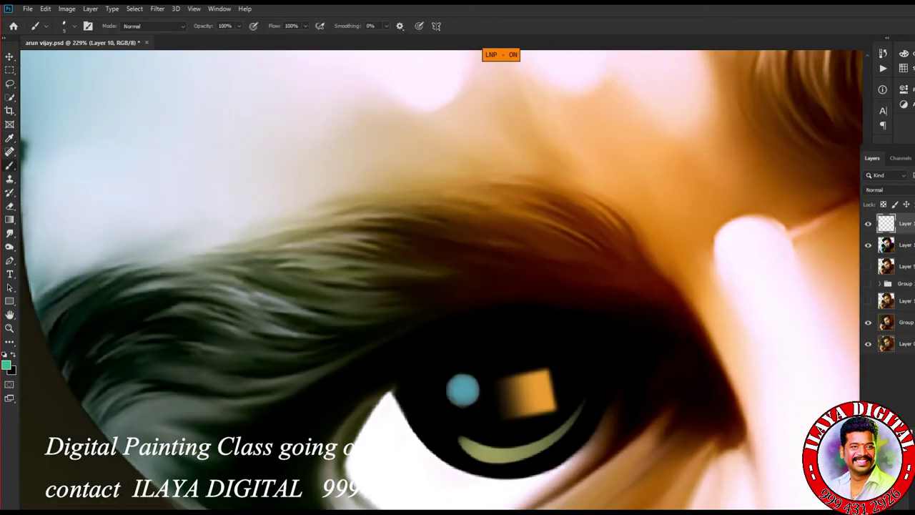
drag(404, 214, 614, 257)
mouse_move(454, 208)
mouse_down()
mouse_move(626, 264)
mouse_move(629, 253)
mouse_up()
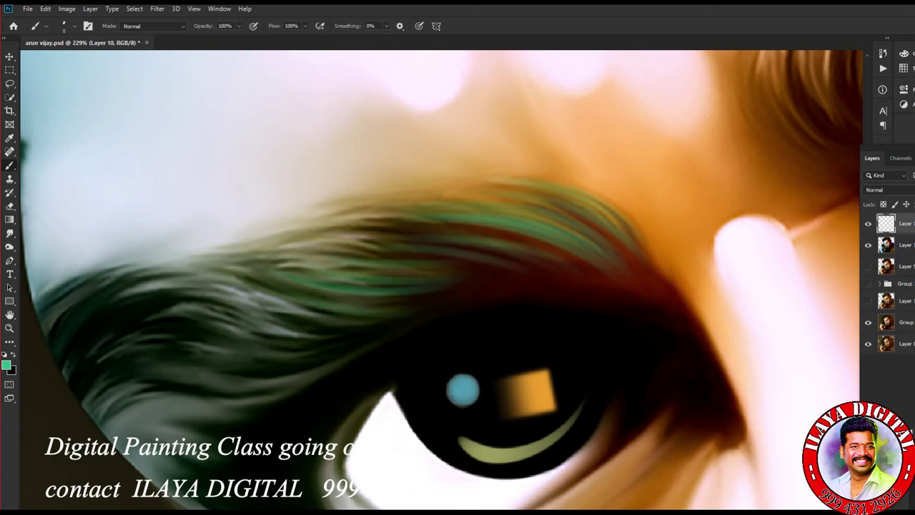
Extend the green hair strands across the outer part of the man's right eyebrow.
mouse_move(56, 332)
mouse_down()
mouse_move(163, 347)
mouse_move(264, 282)
mouse_up()
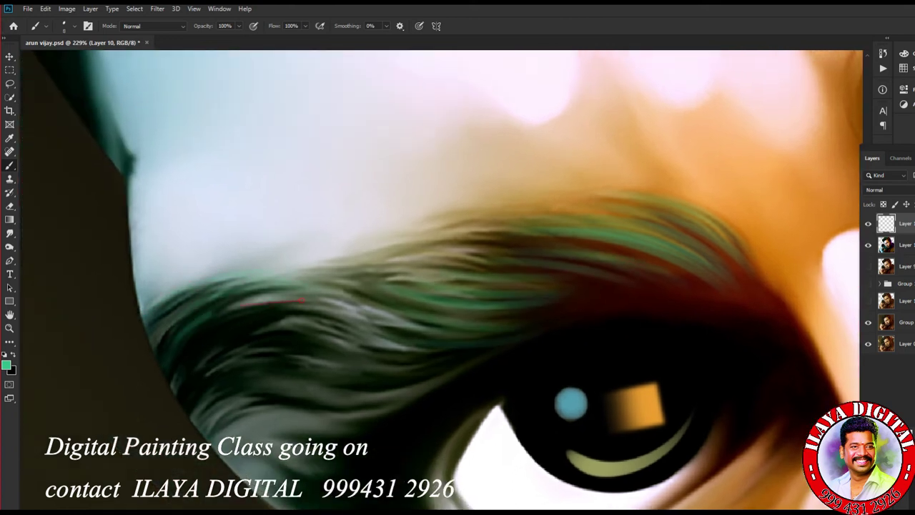
drag(181, 333, 421, 358)
drag(343, 308, 400, 275)
drag(212, 398, 401, 413)
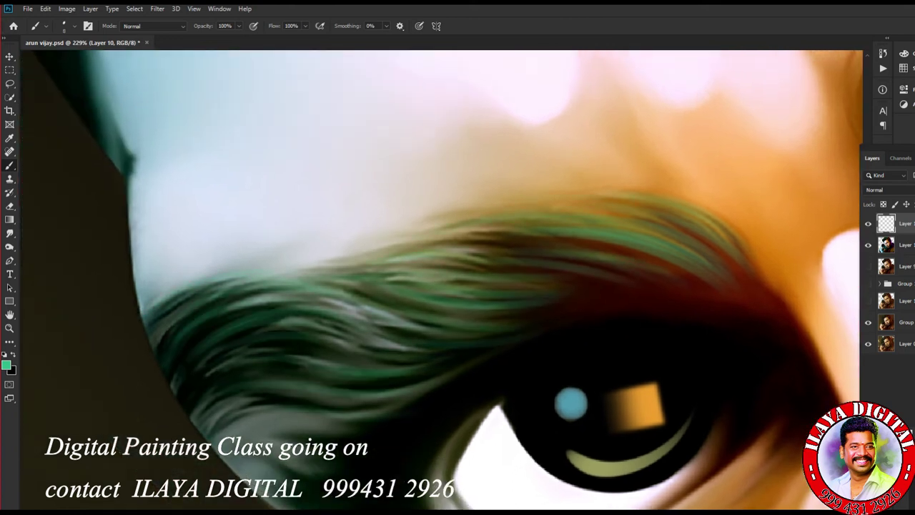
Turn off Smoothing for the brush and paint thin black hairs through and above the man's right eyebrow.
key(F5)
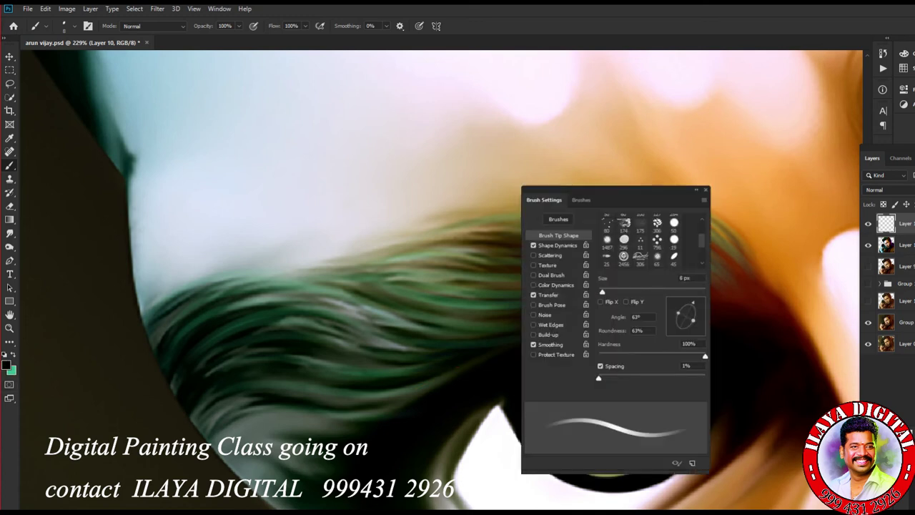
key(F5)
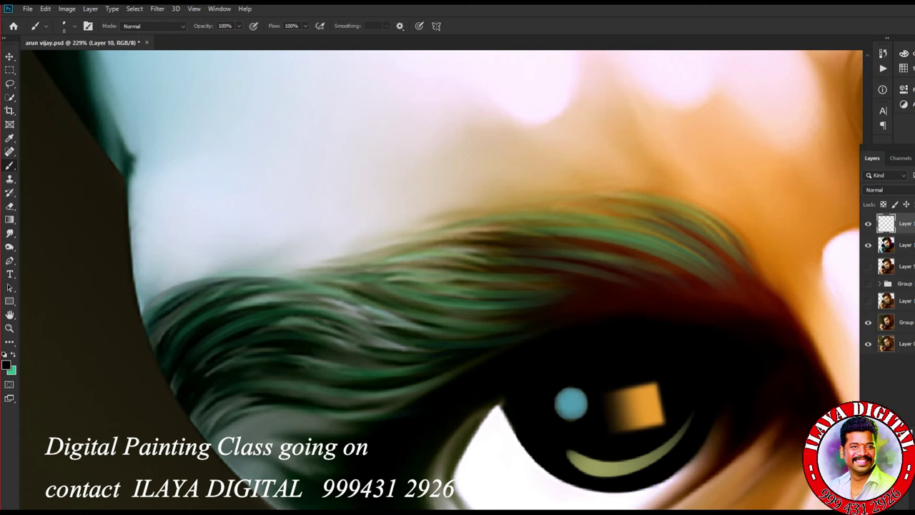
mouse_move(329, 266)
mouse_down()
mouse_move(565, 235)
mouse_move(665, 193)
mouse_move(772, 250)
mouse_up()
drag(529, 271, 679, 249)
drag(317, 301, 486, 265)
key(ctrl+z)
drag(267, 338, 514, 288)
drag(375, 354, 469, 335)
drag(238, 418, 396, 406)
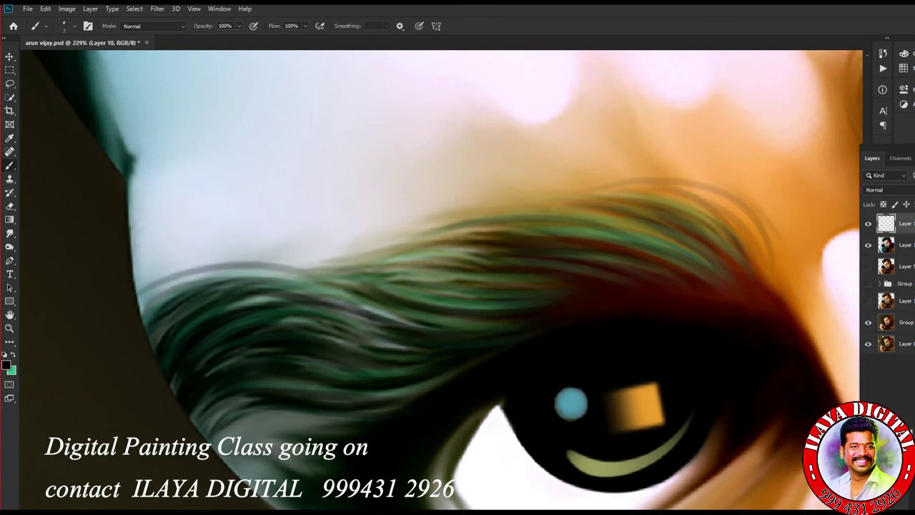
Pick bright yellow (#e8f001) as the foreground colour and set the brush's Size Jitter control to Pen Pressure in Shape Dynamics.
scroll(286, 271, down, 5)
scroll(149, 215, up, 4)
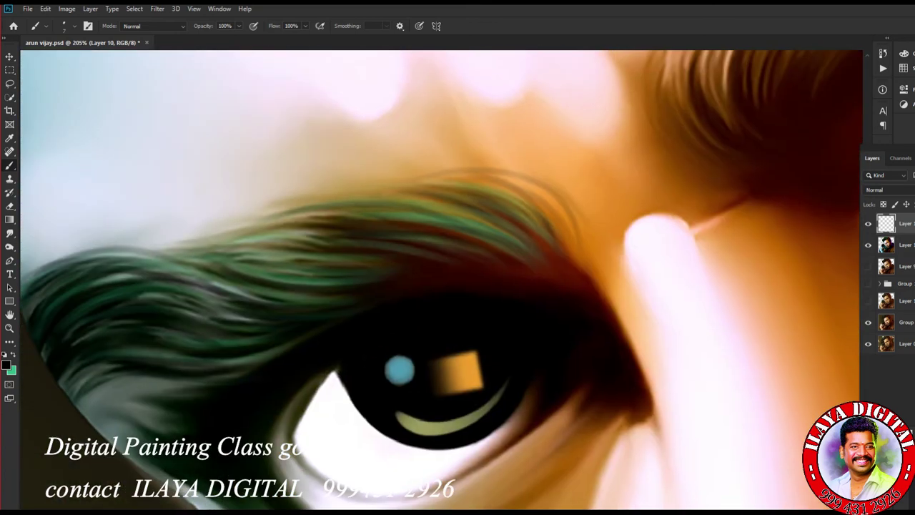
key(x)
click(6, 365)
drag(642, 415, 642, 448)
key(Return)
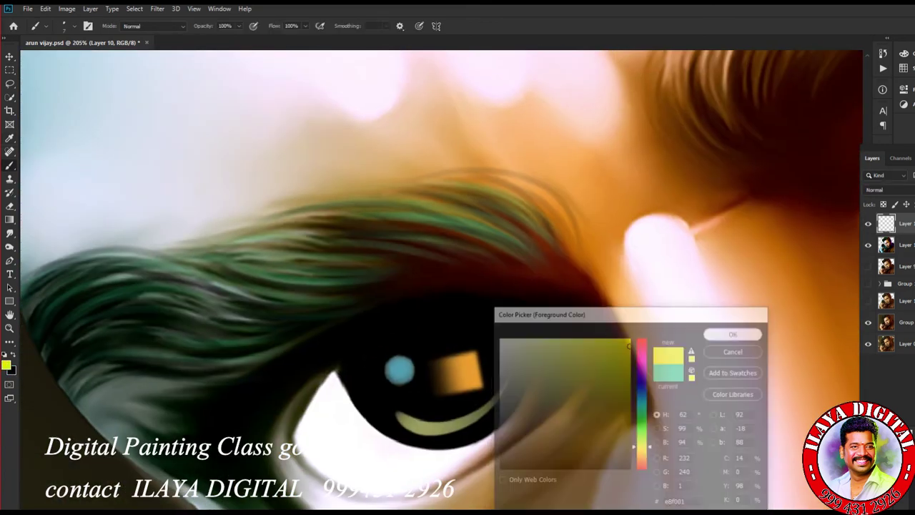
right_click(318, 230)
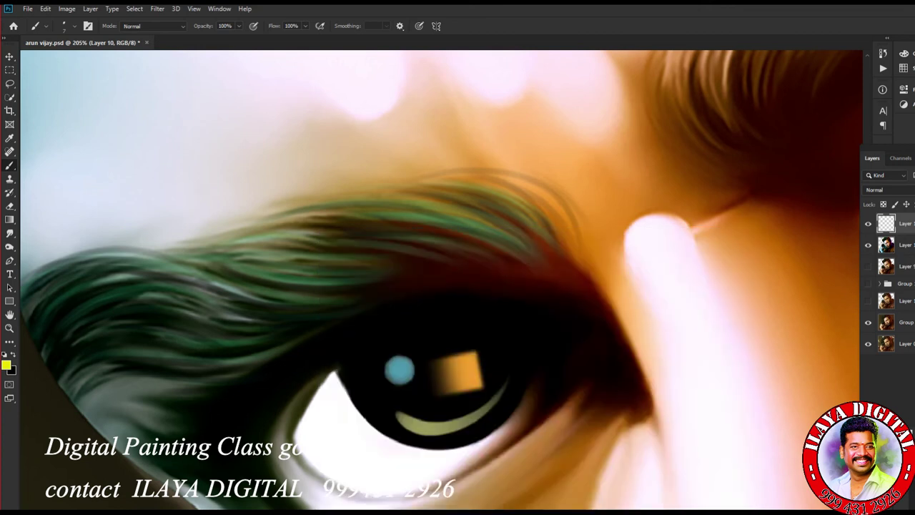
key(F5)
click(557, 245)
click(654, 239)
click(654, 263)
drag(204, 256, 320, 253)
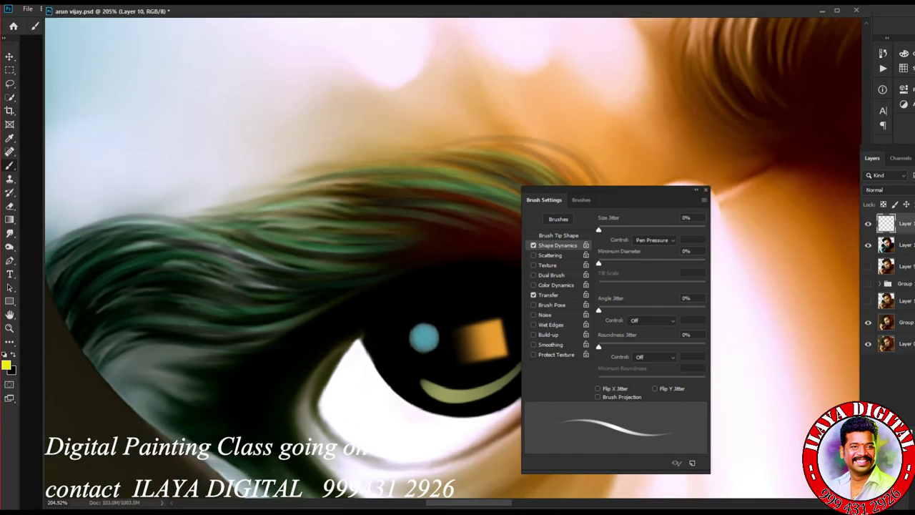
key(F5)
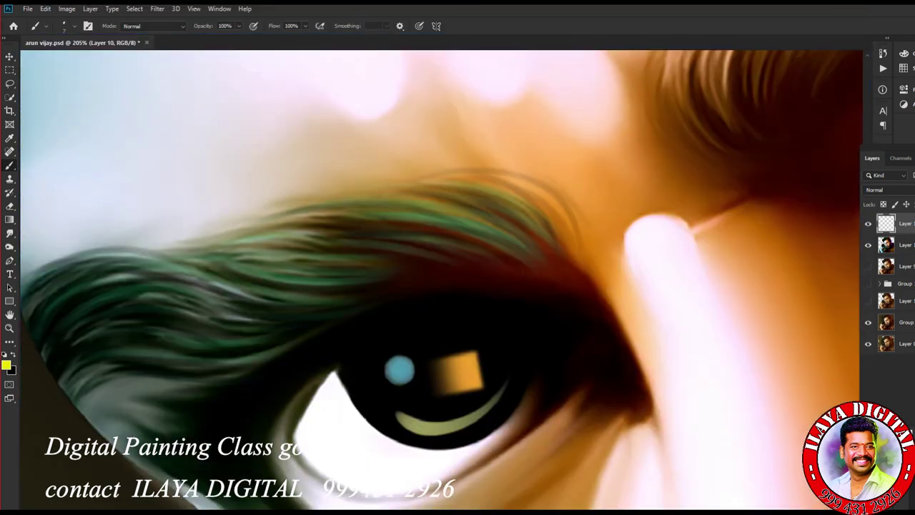
Paint fine yellow hair strands along the whole length of the man's right eyebrow.
drag(428, 286, 495, 280)
drag(133, 274, 251, 262)
drag(153, 290, 314, 304)
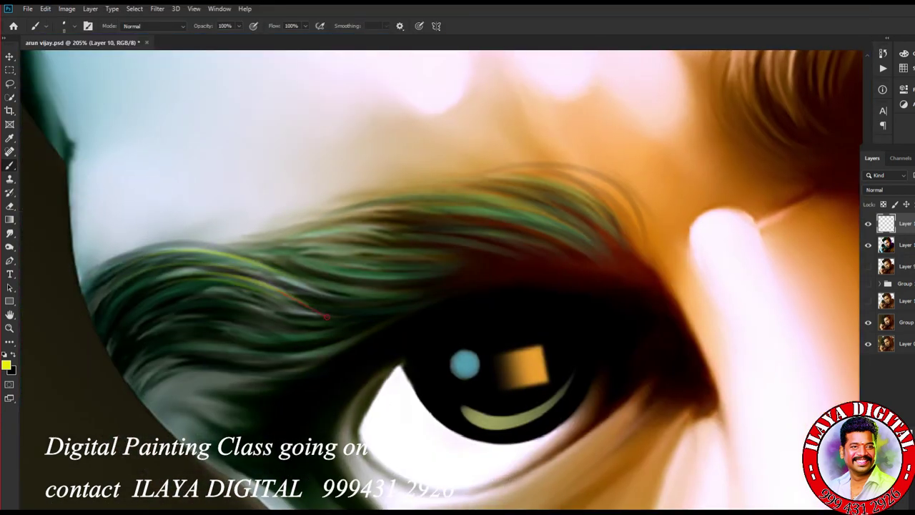
drag(114, 283, 315, 264)
drag(146, 323, 309, 288)
drag(132, 285, 308, 272)
mouse_move(146, 307)
mouse_down()
mouse_move(429, 266)
mouse_move(571, 220)
mouse_up()
drag(454, 251, 635, 173)
drag(394, 214, 558, 193)
drag(347, 252, 542, 254)
mouse_move(323, 317)
mouse_down()
mouse_move(418, 309)
mouse_move(419, 294)
mouse_up()
drag(136, 356, 286, 332)
drag(126, 340, 367, 316)
drag(124, 293, 216, 257)
Switch to black and paint dark hairs between the coloured strands of the man's right eyebrow.
key(x)
mouse_move(97, 280)
mouse_down()
mouse_move(115, 253)
mouse_move(283, 237)
mouse_move(413, 248)
mouse_up()
drag(488, 247, 642, 178)
drag(544, 238, 655, 165)
drag(506, 237, 557, 224)
drag(329, 277, 402, 269)
drag(303, 293, 384, 287)
drag(176, 349, 254, 342)
Paint black hair strands along the man's left eyebrow with the 15 px brush.
drag(315, 403, 268, 220)
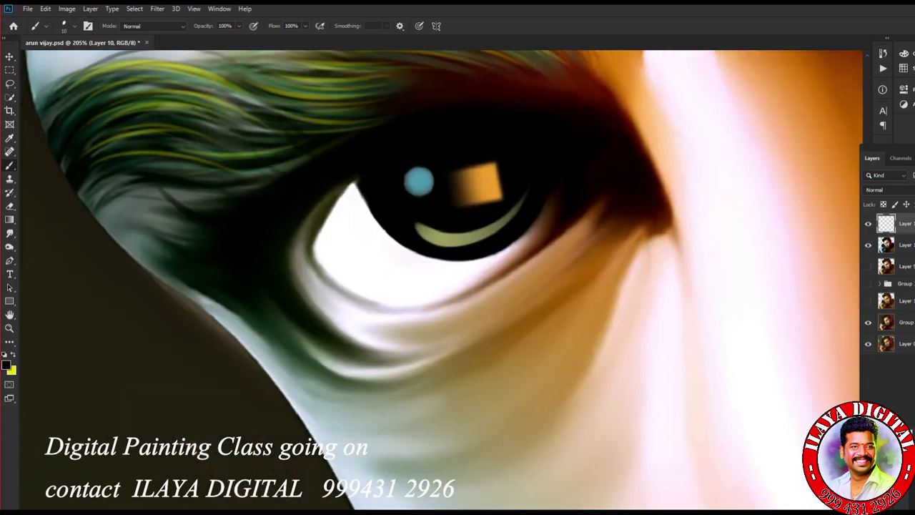
scroll(442, 280, down, 5)
scroll(427, 283, up, 5)
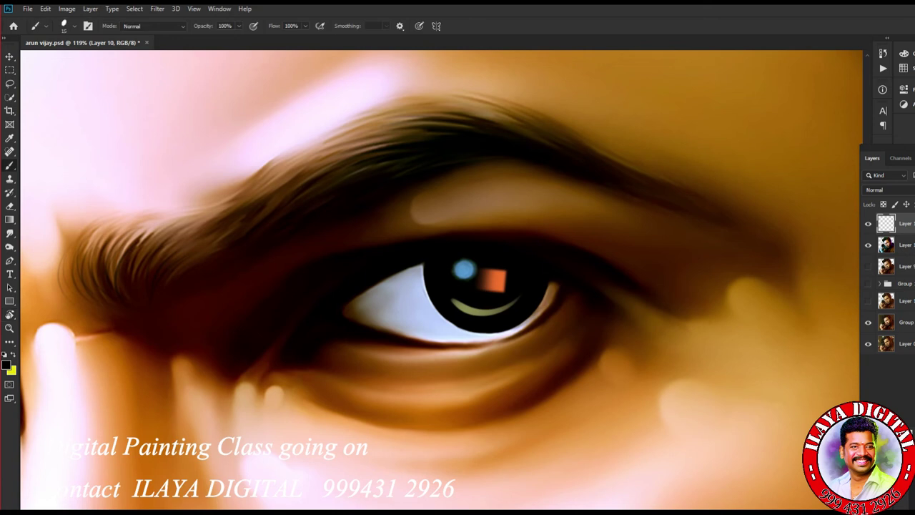
mouse_move(422, 107)
mouse_down()
mouse_move(536, 96)
mouse_move(501, 100)
mouse_up()
drag(411, 113, 583, 134)
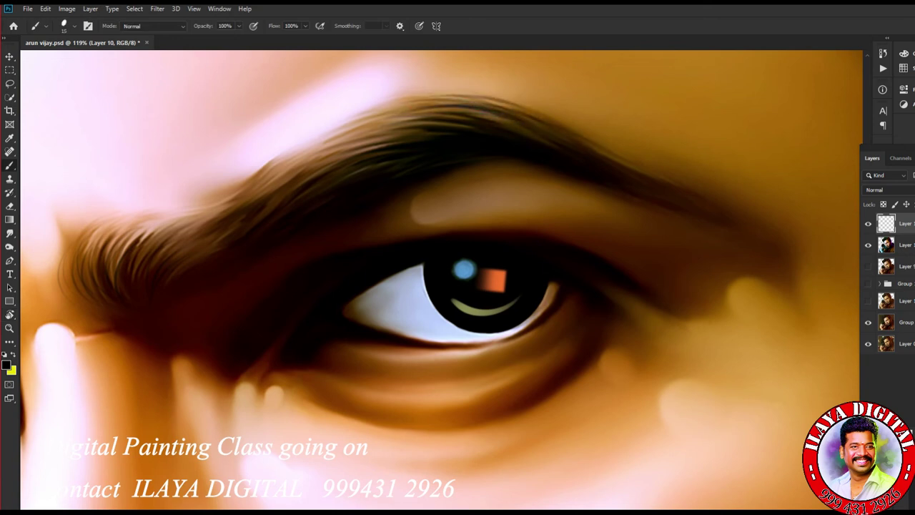
drag(332, 151, 501, 110)
drag(372, 120, 504, 101)
drag(258, 197, 400, 127)
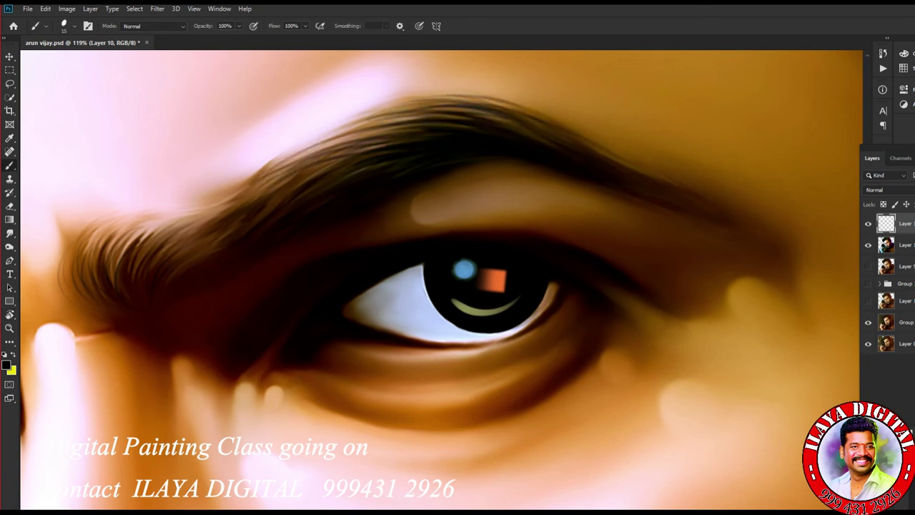
drag(86, 263, 257, 186)
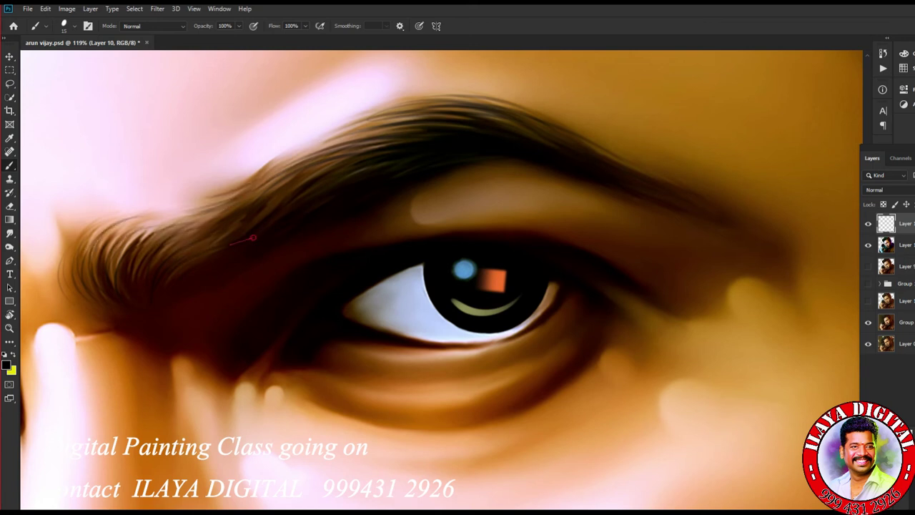
Pick teal as the foreground colour and paint teal hair strands through the man's left eyebrow.
click(7, 366)
click(639, 424)
click(735, 331)
drag(395, 138, 518, 118)
drag(417, 128, 505, 108)
drag(457, 126, 574, 107)
mouse_move(406, 150)
mouse_down()
mouse_move(515, 130)
mouse_move(600, 147)
mouse_up()
drag(291, 208, 403, 169)
drag(313, 189, 439, 156)
drag(345, 159, 478, 134)
mouse_move(163, 284)
mouse_down()
mouse_move(223, 247)
mouse_move(269, 189)
mouse_up()
drag(320, 156, 452, 137)
drag(423, 123, 497, 115)
drag(310, 210, 395, 180)
Change the foreground colour to magenta and paint magenta hair strands along the man's left eyebrow.
click(7, 366)
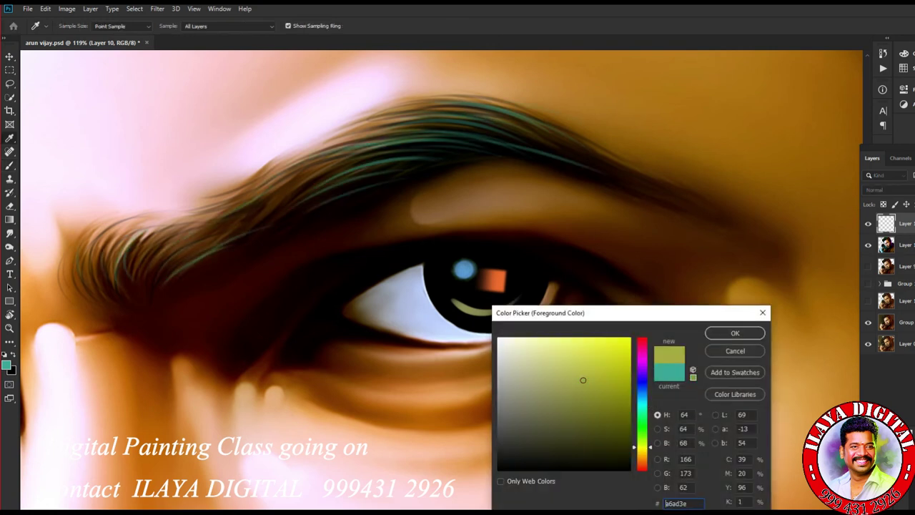
drag(641, 457, 641, 358)
click(736, 331)
mouse_move(411, 136)
mouse_down()
mouse_move(545, 123)
mouse_move(518, 129)
mouse_up()
drag(326, 173, 475, 149)
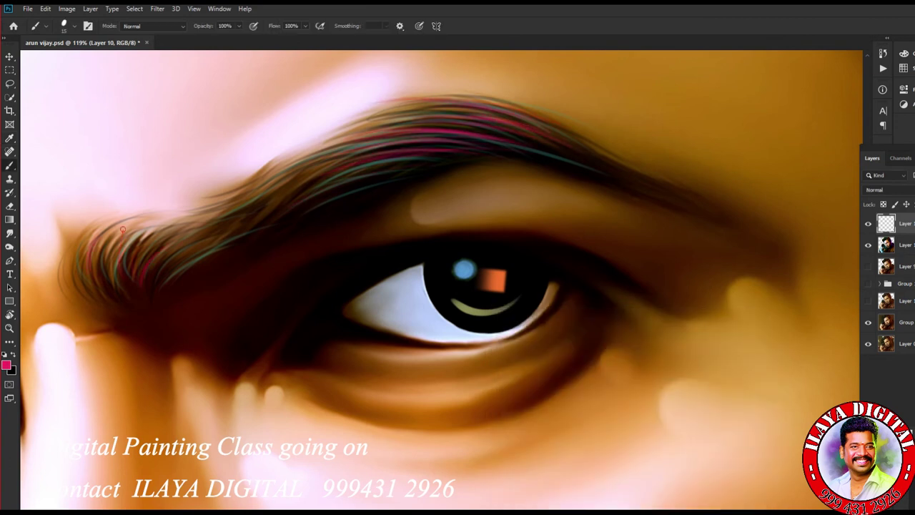
drag(343, 120, 558, 106)
drag(395, 102, 530, 96)
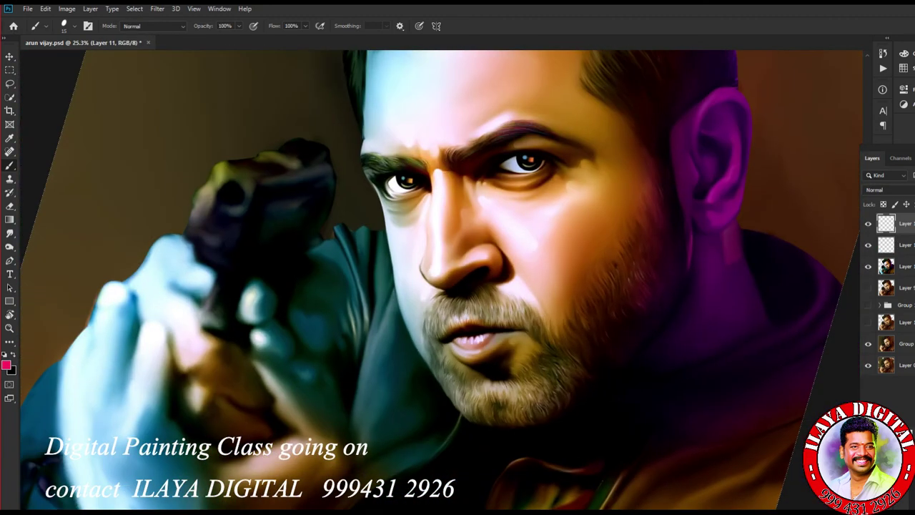
Enlarge the brush to 25 px and paint black hairs on the moustache on the man's left side, on Layer 11.
scroll(521, 336, up, 8)
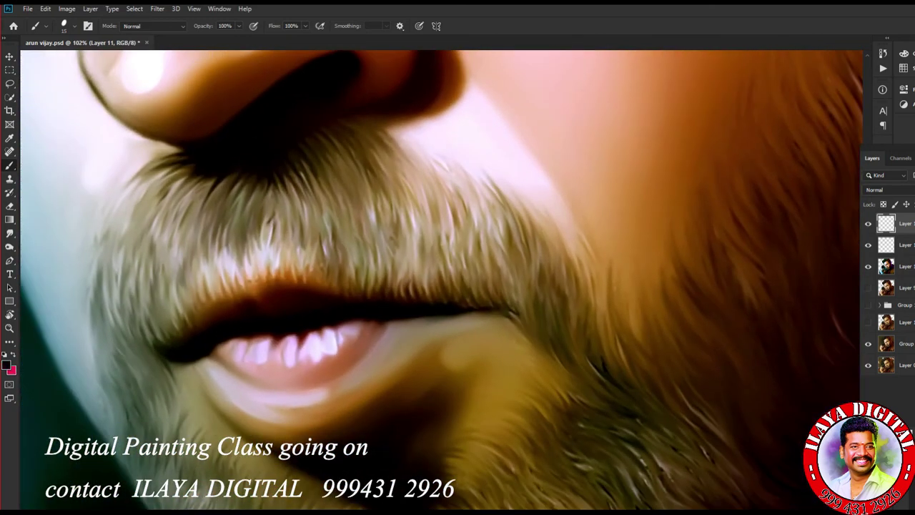
key(bracketright)
drag(405, 210, 416, 261)
drag(432, 227, 445, 272)
drag(483, 210, 500, 260)
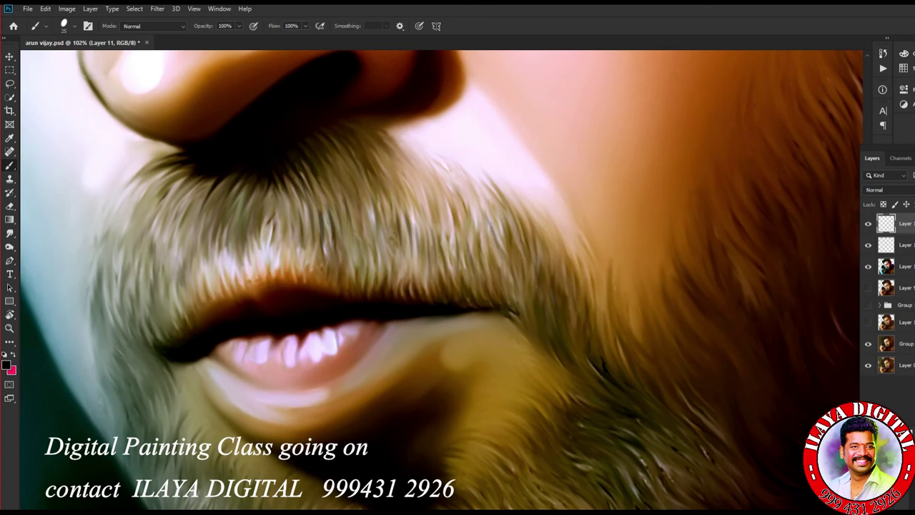
drag(407, 178, 466, 238)
drag(412, 166, 442, 215)
drag(455, 201, 469, 240)
drag(520, 233, 527, 281)
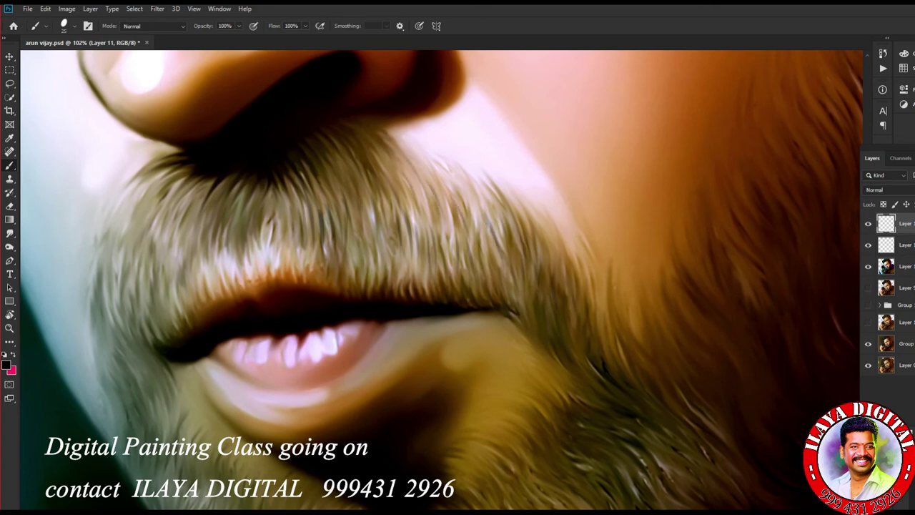
Paint more black hairs over the moustache on the man's right side and below his nose.
drag(197, 222, 189, 262)
drag(185, 234, 151, 301)
drag(153, 256, 138, 310)
drag(133, 255, 115, 336)
drag(123, 220, 112, 321)
drag(169, 208, 155, 251)
drag(221, 200, 186, 315)
drag(187, 287, 179, 317)
drag(156, 294, 153, 326)
drag(343, 185, 334, 221)
drag(362, 170, 345, 221)
drag(402, 163, 383, 213)
drag(450, 189, 433, 226)
drag(500, 205, 486, 234)
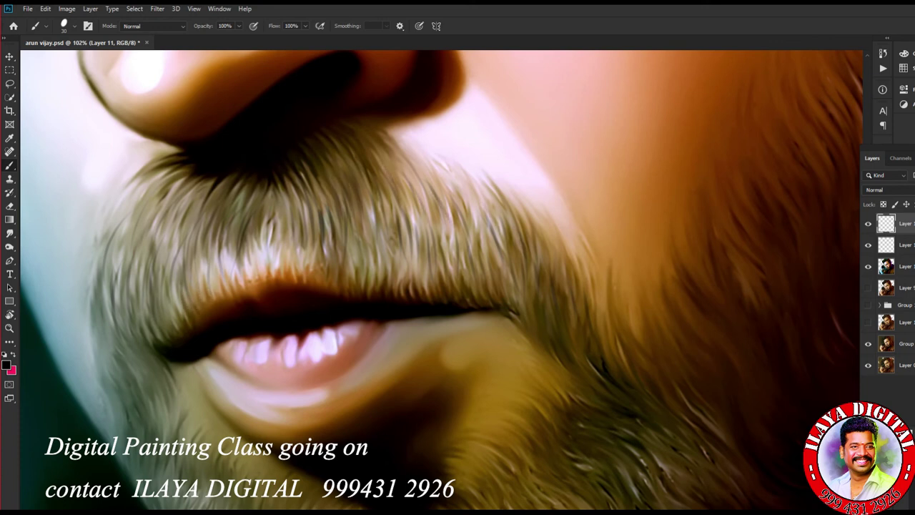
Review the Transfer option of the 30 px brush and paint black hairs over the beard on the chin and right jaw.
drag(595, 333, 553, 168)
drag(143, 372, 135, 426)
mouse_move(186, 443)
mouse_down()
mouse_move(136, 313)
mouse_move(136, 323)
mouse_up()
key(F5)
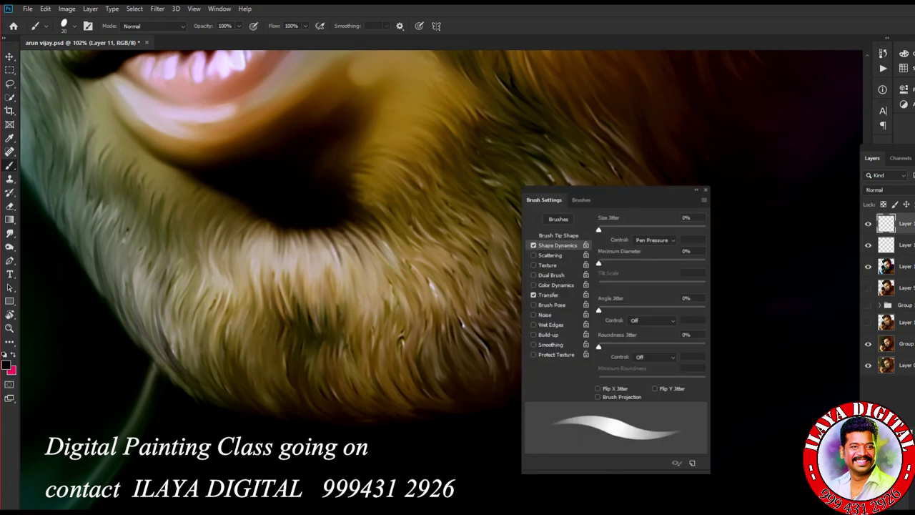
click(550, 295)
key(F5)
mouse_move(189, 389)
mouse_down()
mouse_move(257, 409)
mouse_move(464, 395)
mouse_up()
drag(261, 265, 293, 315)
drag(300, 272, 336, 322)
drag(236, 228, 422, 307)
drag(427, 343, 429, 284)
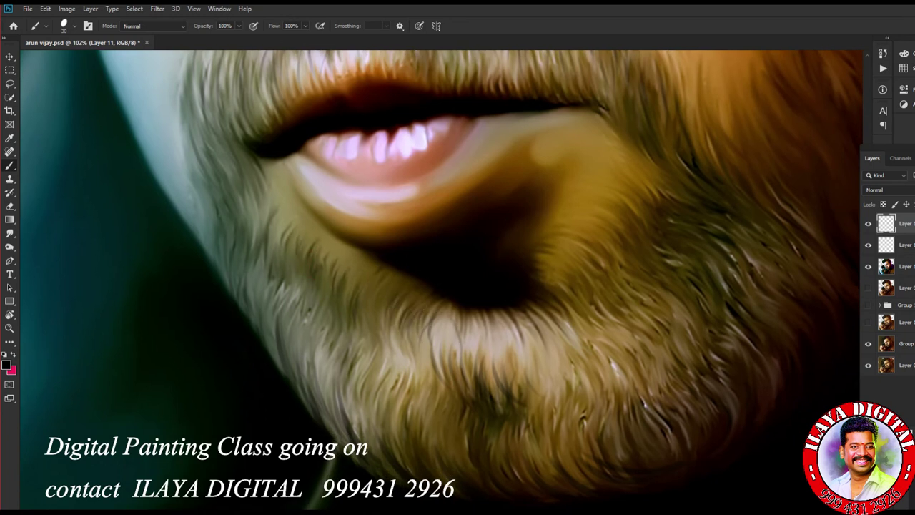
mouse_move(247, 286)
mouse_down()
mouse_move(279, 357)
mouse_move(352, 445)
mouse_up()
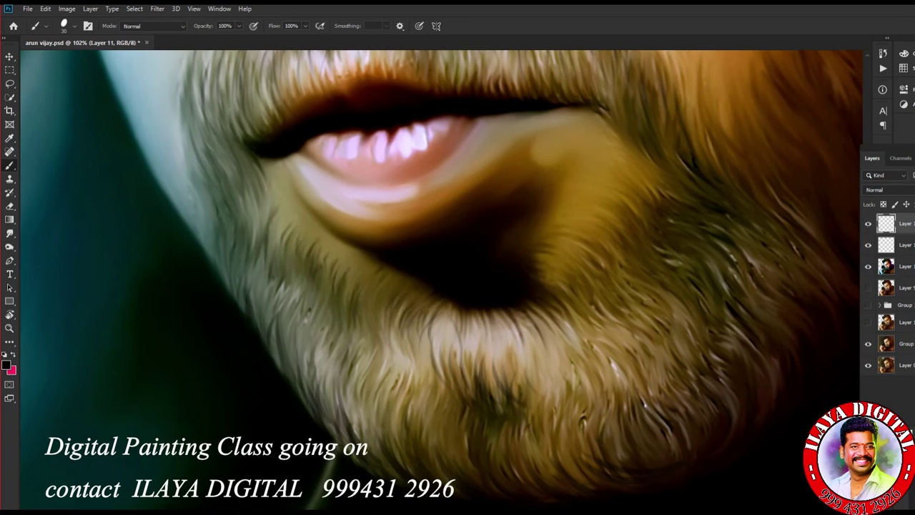
Paint loose black strands with the 30 px brush, falling from the hairline over the centre and left temple of the man's forehead.
drag(536, 371, 129, 278)
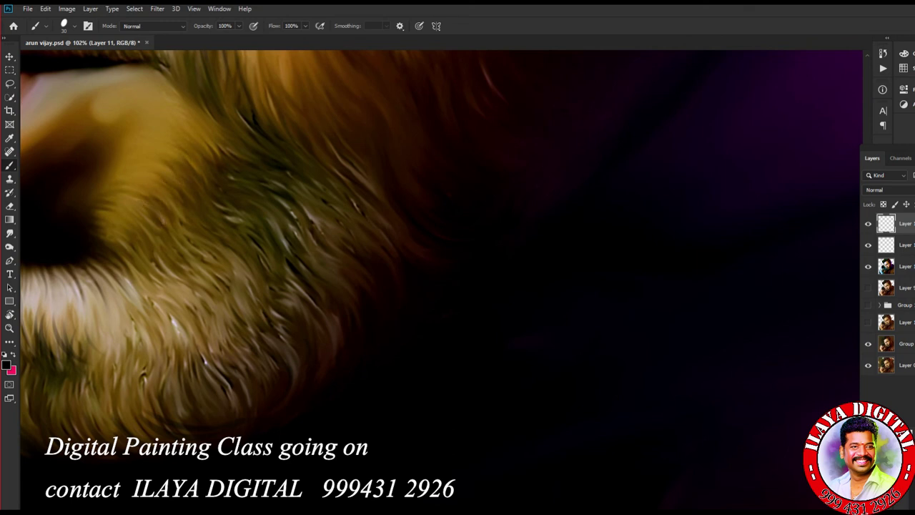
scroll(194, 429, down, 3)
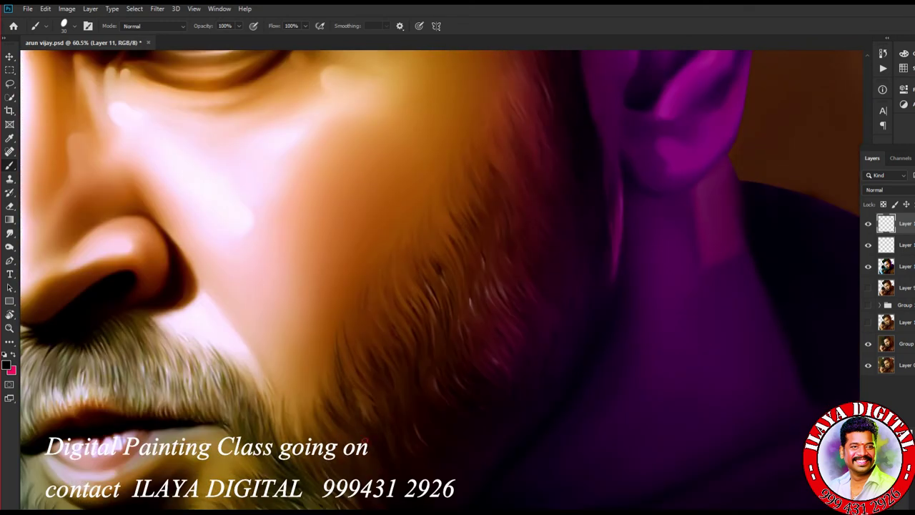
drag(544, 154, 444, 318)
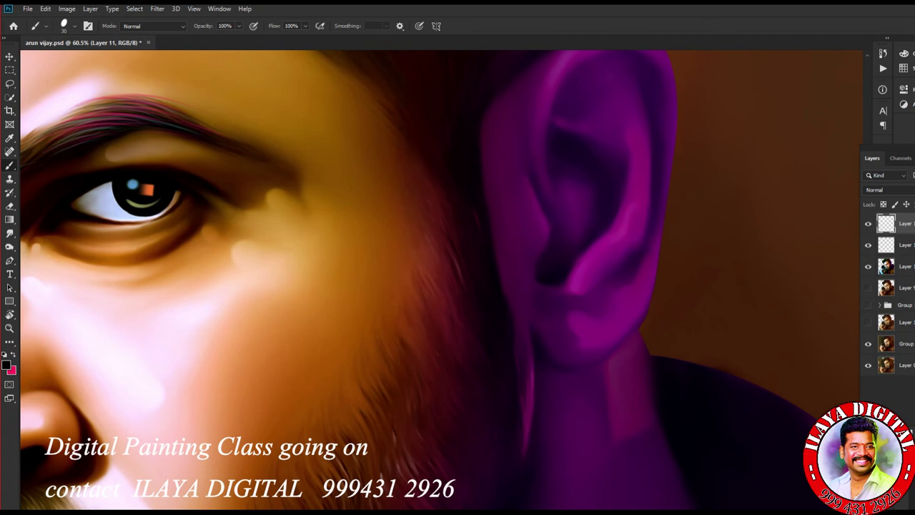
scroll(441, 280, down, 3)
scroll(441, 280, up, 4)
scroll(441, 280, down, 2)
scroll(441, 280, up, 2)
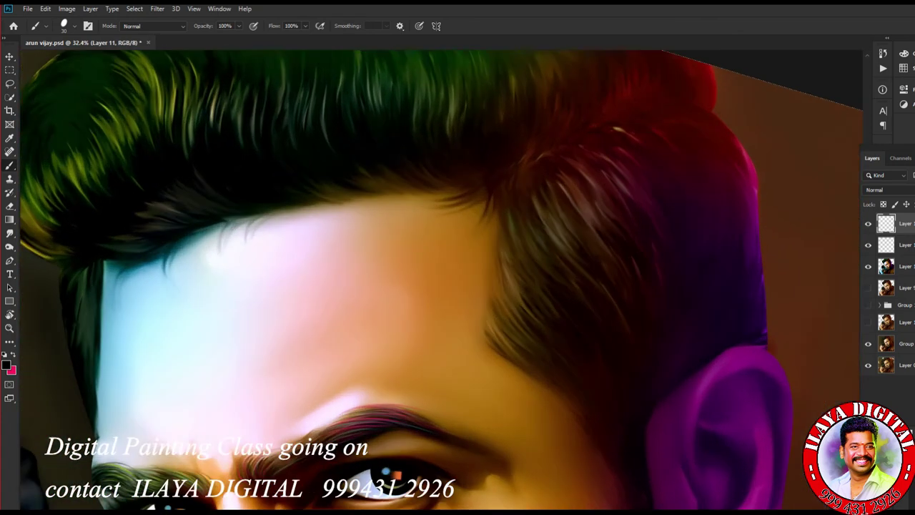
scroll(400, 271, up, 2)
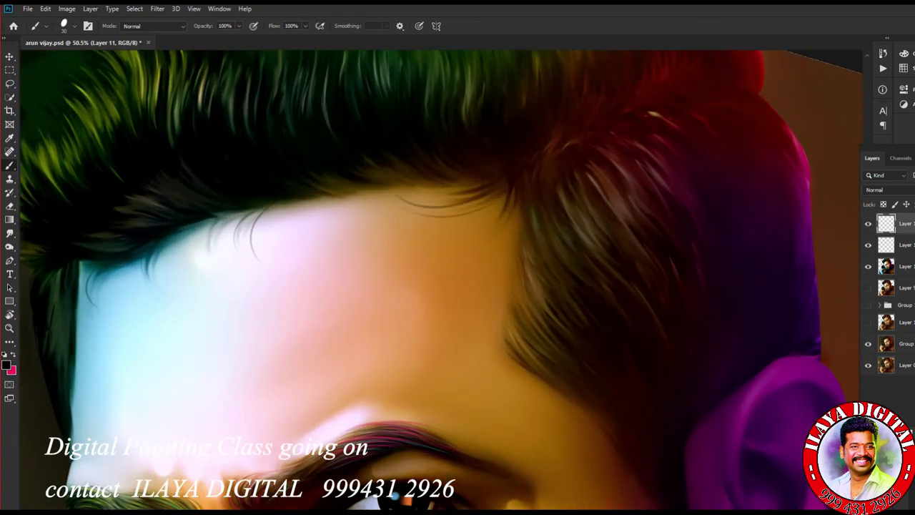
drag(337, 219, 226, 120)
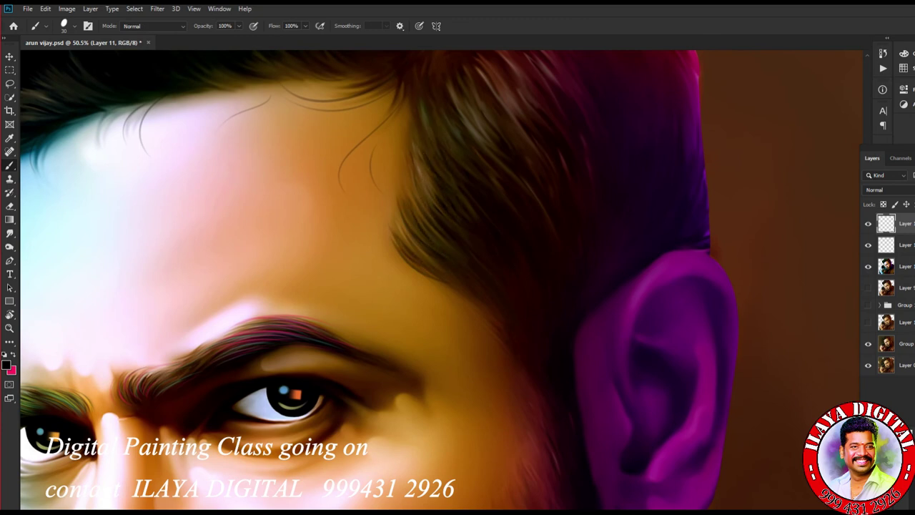
Paint fine black strands from the hairline over the bluish side of the forehead and beside the adjacent temple hair.
drag(543, 379, 544, 253)
scroll(565, 120, down, 2)
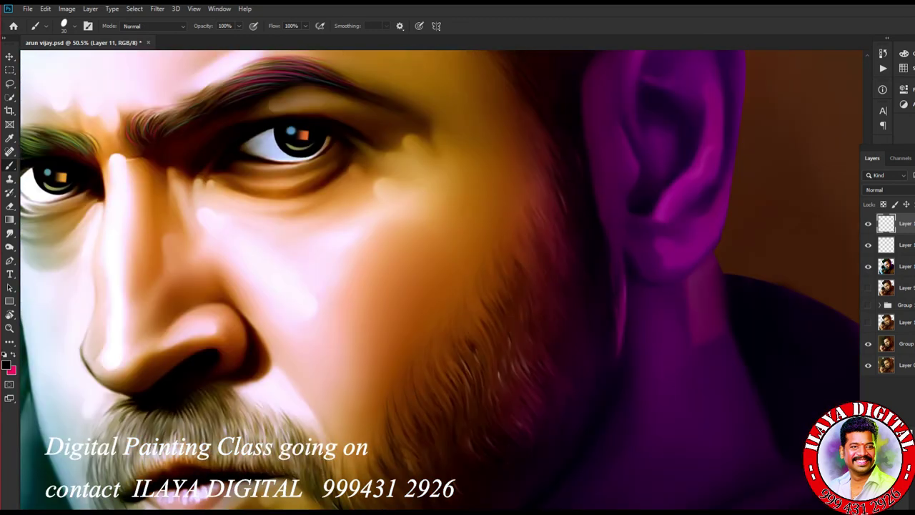
scroll(250, 185, up, 3)
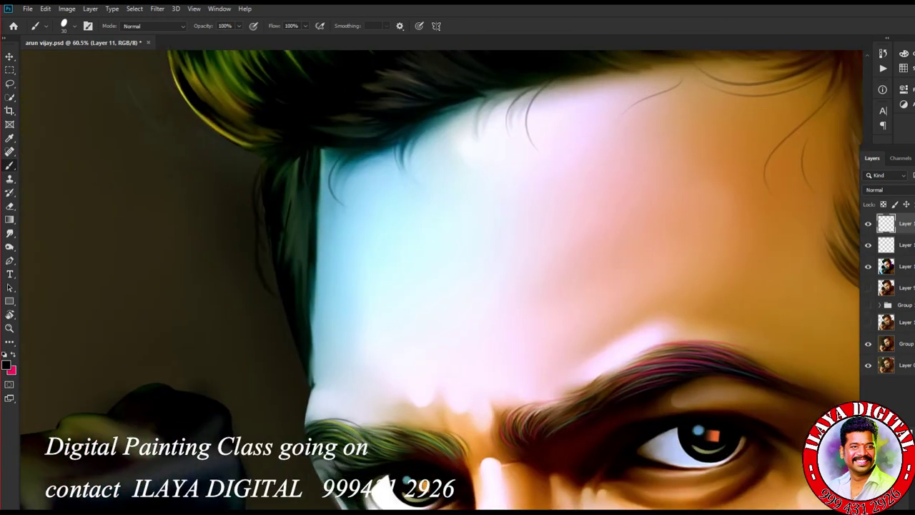
scroll(268, 293, up, 2)
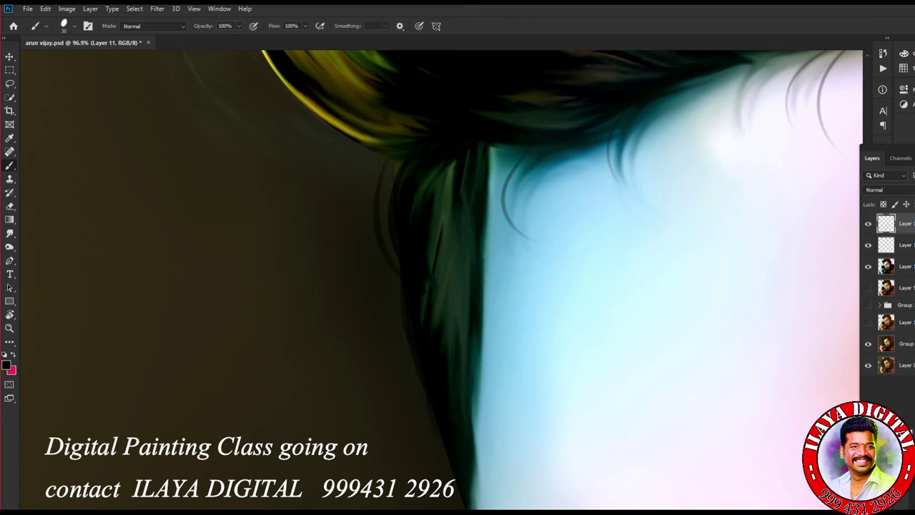
scroll(498, 151, up, 1)
scroll(498, 152, down, 1)
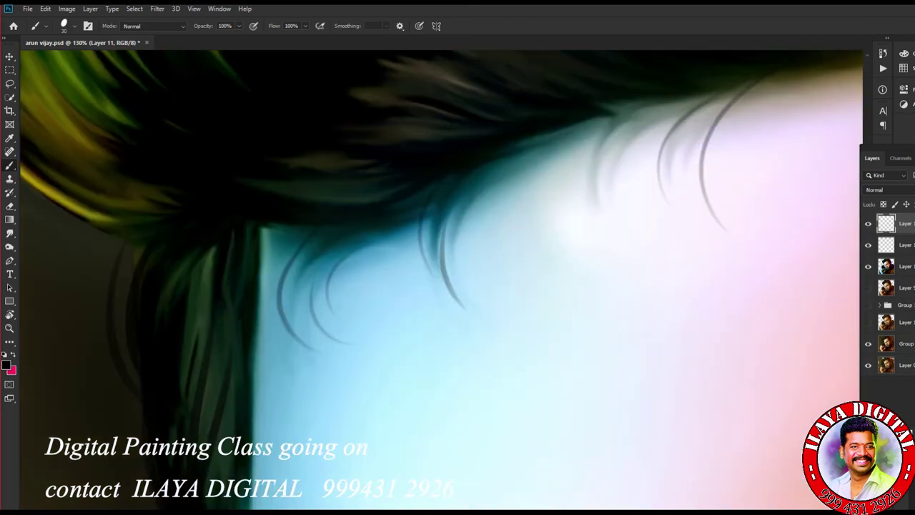
Paint flyaway black hairs around the quiff's outline, in the background beside it, and along the back edge of the head.
scroll(300, 409, down, 2)
scroll(300, 409, down, 2)
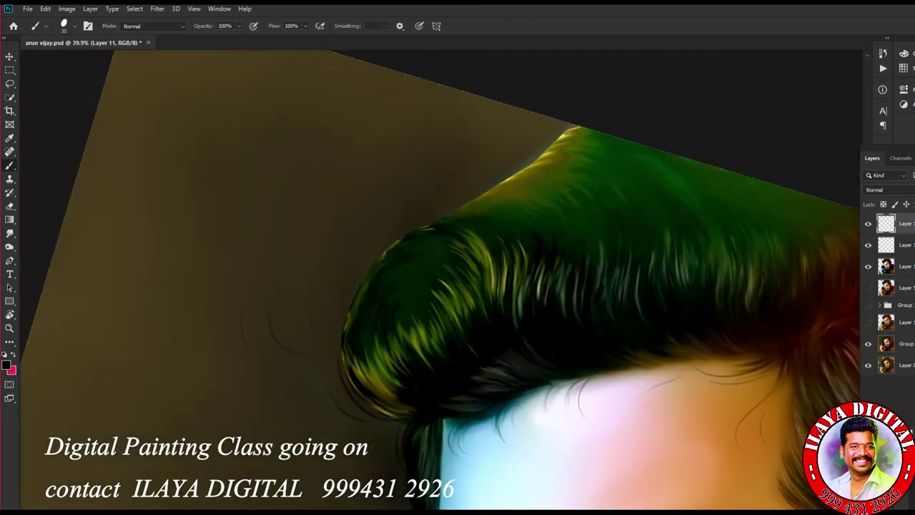
drag(714, 357, 400, 257)
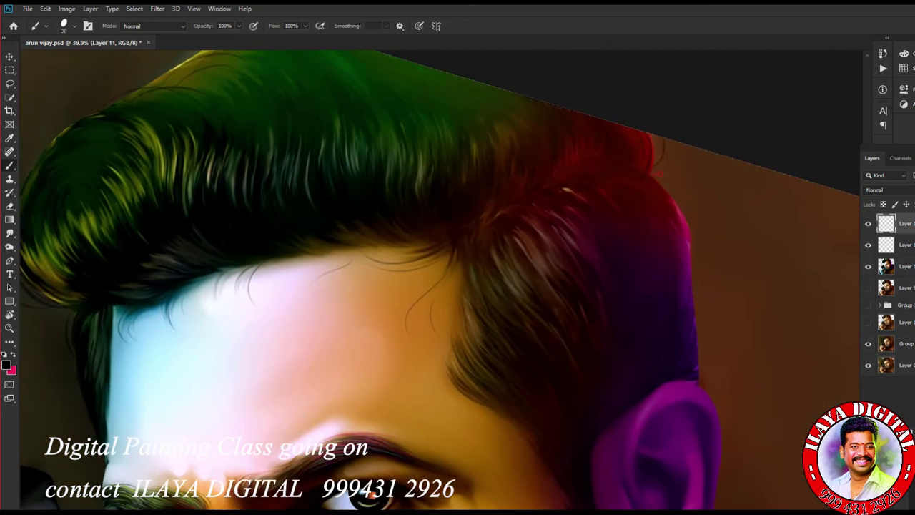
drag(675, 189, 692, 268)
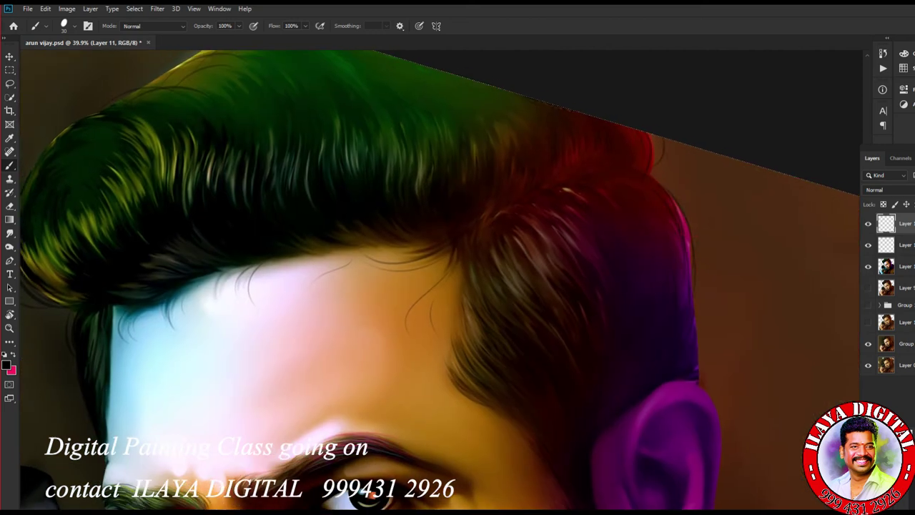
drag(751, 339, 673, 181)
drag(521, 441, 560, 226)
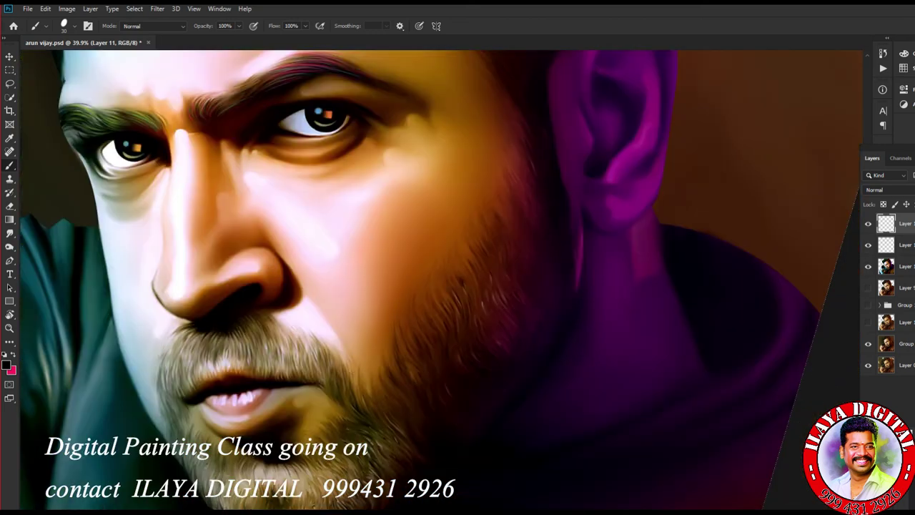
Change the foreground colour to bright magenta and paint thin strands with a 25 px brush on the dark sideburn before the ear.
key(x)
click(6, 365)
click(607, 361)
click(735, 331)
scroll(286, 286, up, 2)
drag(428, 143, 428, 300)
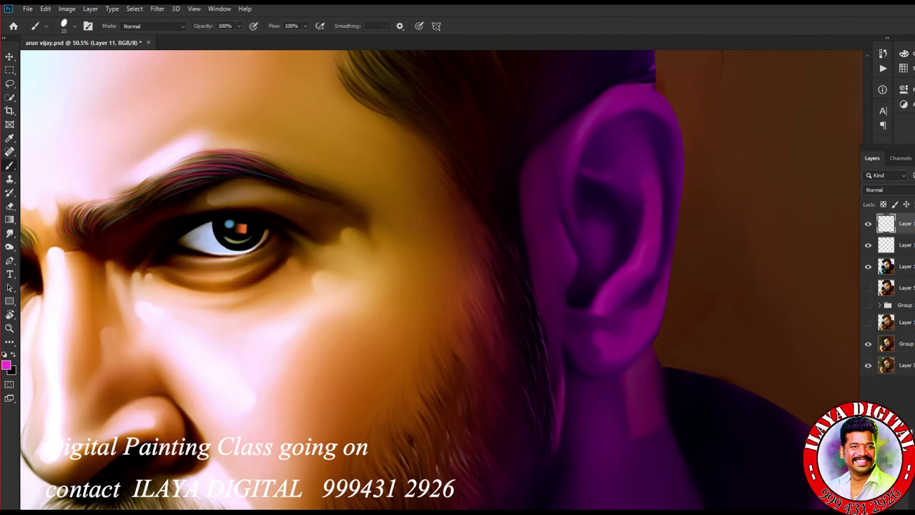
drag(492, 222, 478, 69)
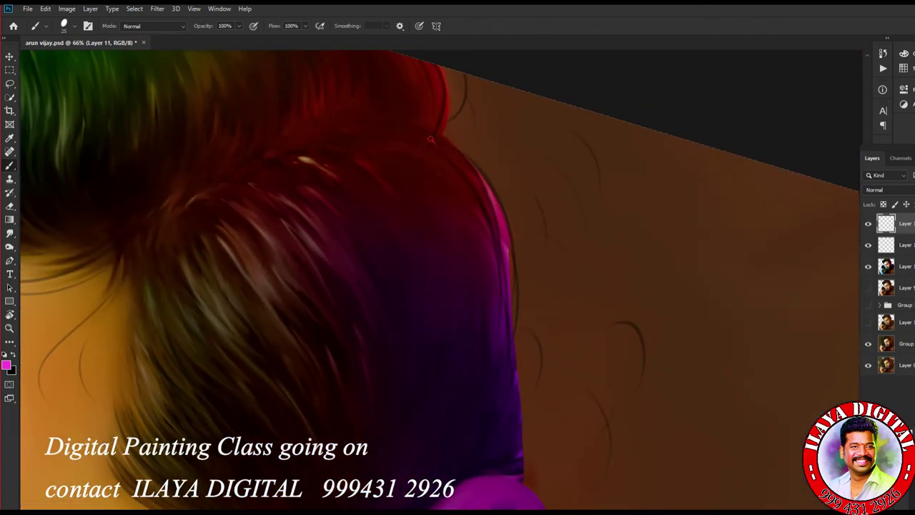
Paint magenta strands over the back of the head and the red hair on top, plus flyaway hairs in the background.
mouse_move(430, 140)
mouse_down()
mouse_move(493, 243)
mouse_move(515, 343)
mouse_up()
drag(415, 160, 474, 256)
drag(237, 252, 290, 313)
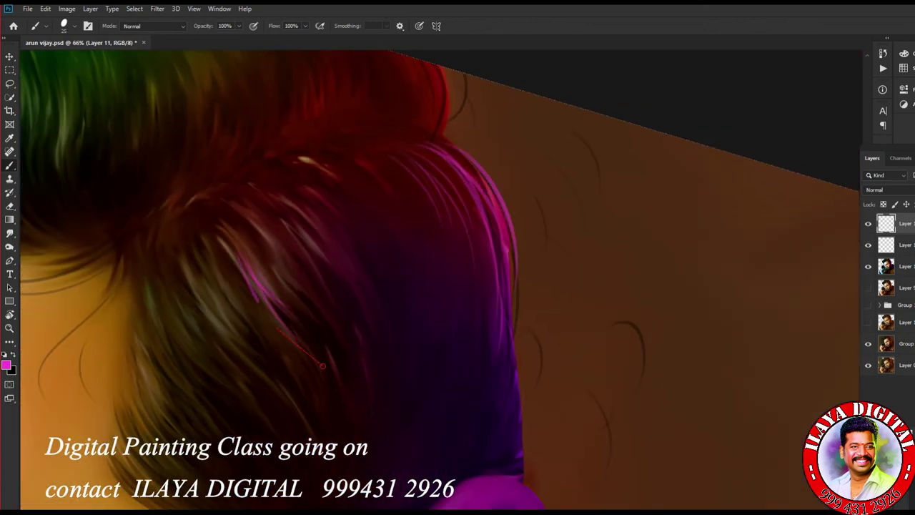
drag(500, 328, 516, 450)
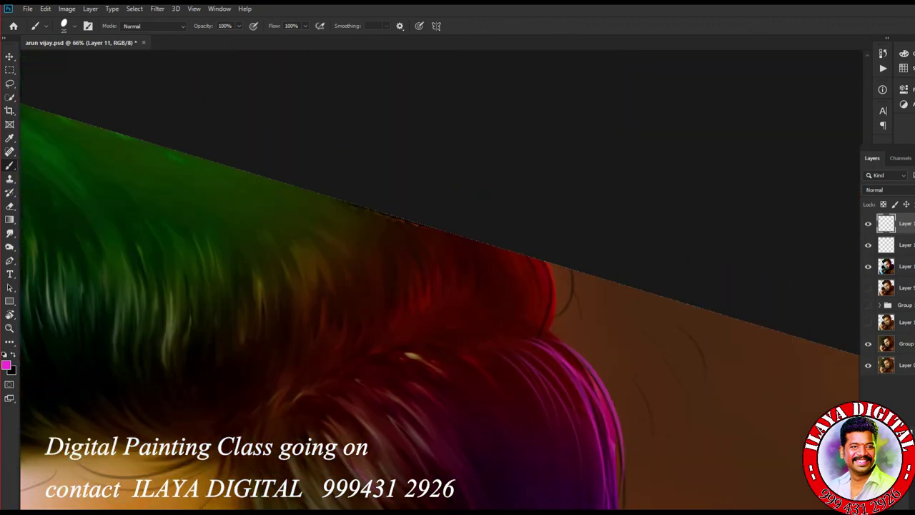
drag(543, 307, 501, 246)
drag(501, 300, 457, 240)
drag(464, 293, 436, 230)
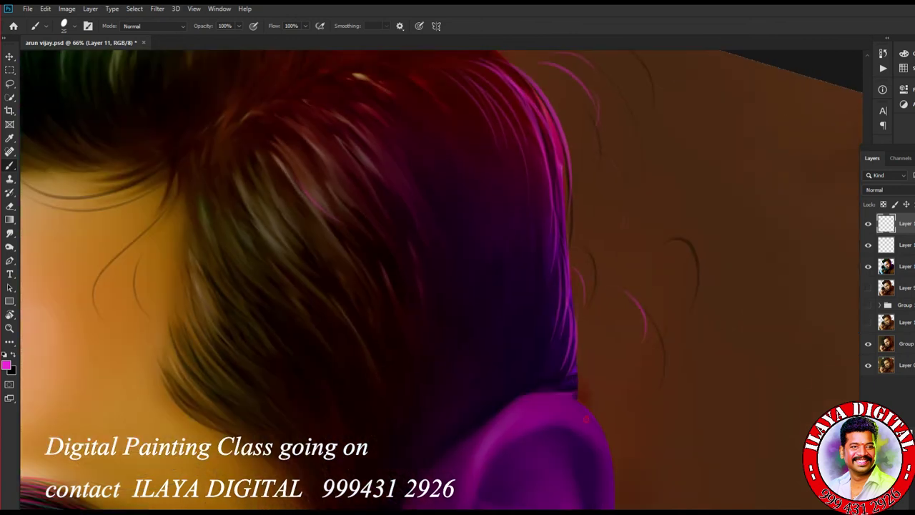
Change the foreground colour to bright green, set the brush to 50% opacity and 47% flow, and paint green strands on the temple hair.
key(i)
click(6, 365)
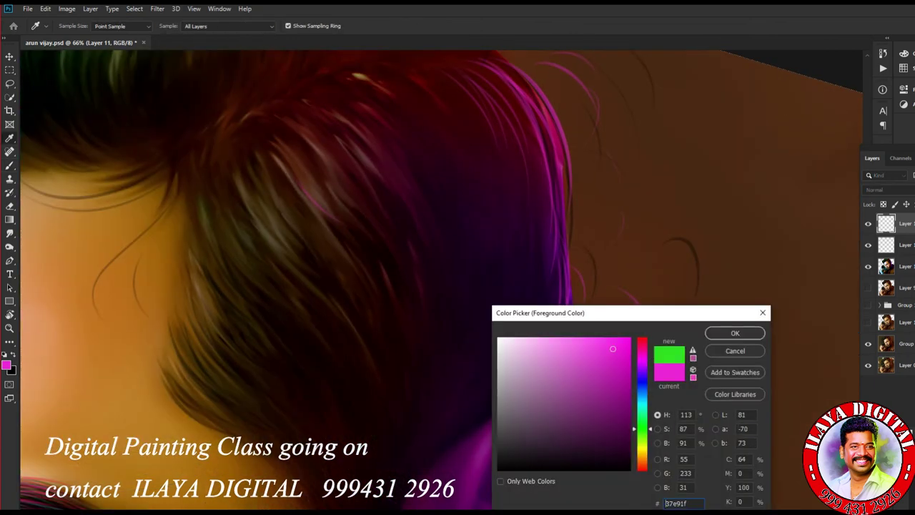
key(Return)
key(b)
key(5)
key(shift+4)
key(shift+7)
scroll(458, 279, up, 2)
drag(214, 336, 164, 400)
drag(229, 372, 172, 422)
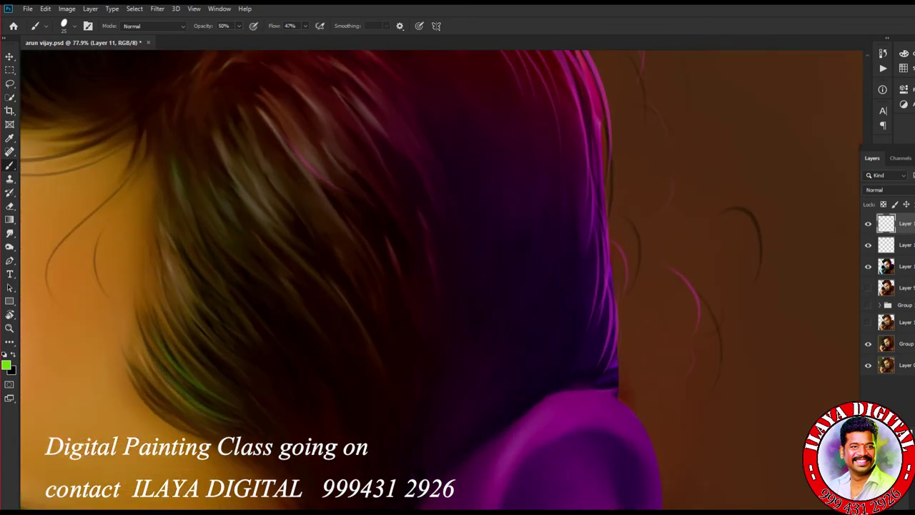
Extend the green strands over the side hair towards the ear, lowering the brush opacity to 12% for faint ones.
scroll(251, 287, down, 5)
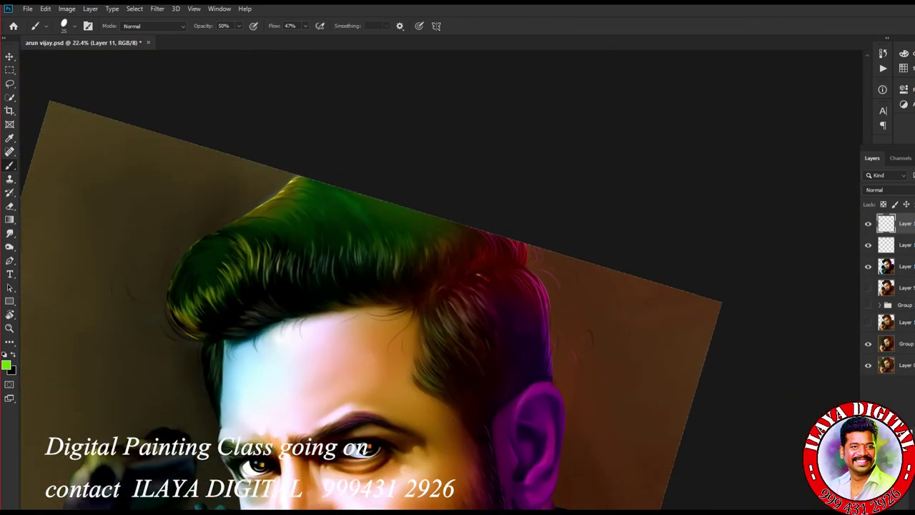
scroll(494, 353, up, 5)
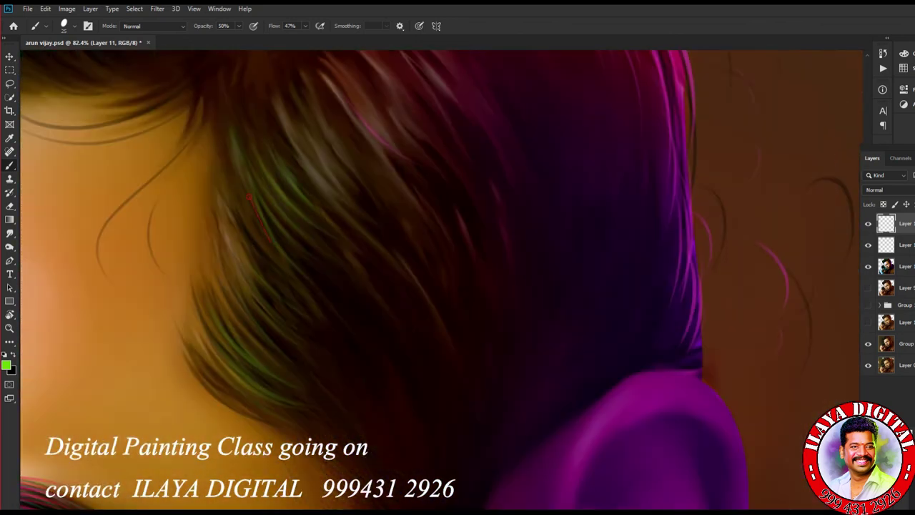
drag(455, 355, 435, 428)
key(1)
key(2)
mouse_move(361, 335)
mouse_down()
mouse_move(386, 363)
mouse_move(387, 334)
mouse_up()
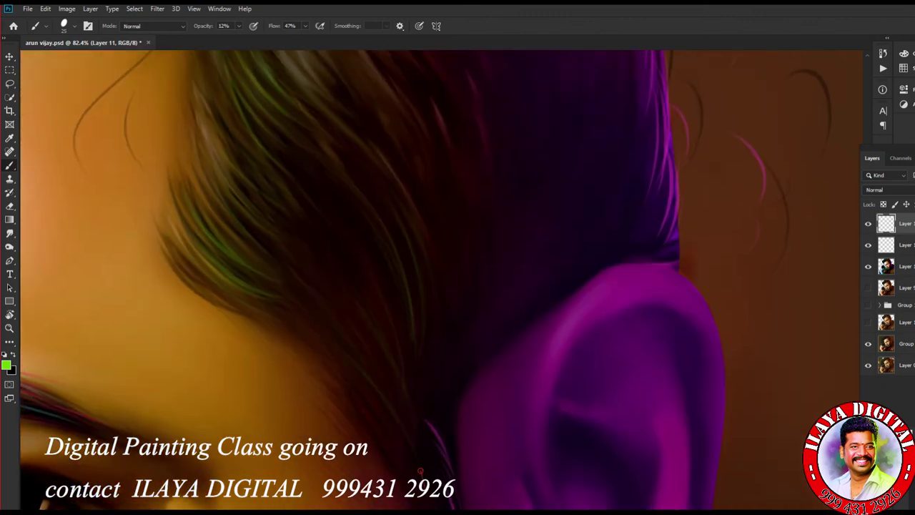
scroll(441, 280, up, 5)
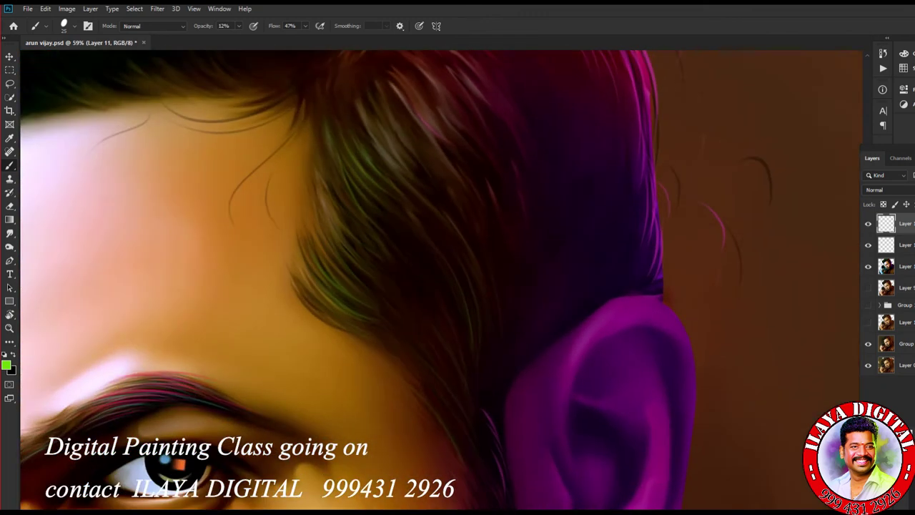
scroll(376, 291, down, 5)
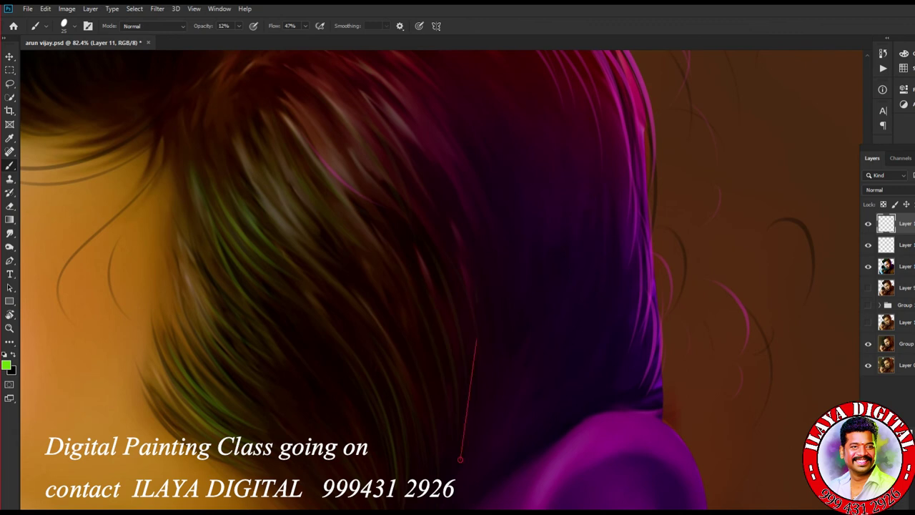
drag(307, 265, 411, 429)
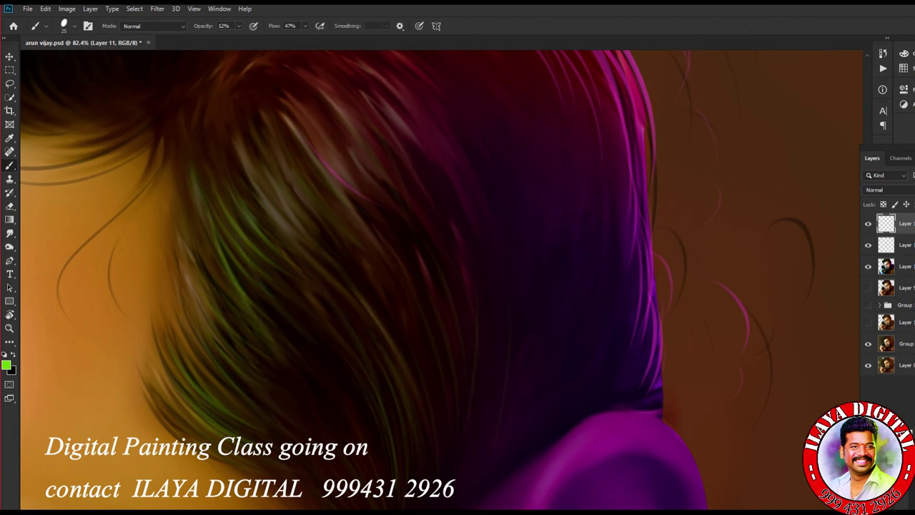
Change the foreground colour to pink and paint faint strands over the purple hair at the back of the head.
scroll(428, 285, up, 5)
click(6, 365)
click(612, 348)
click(734, 331)
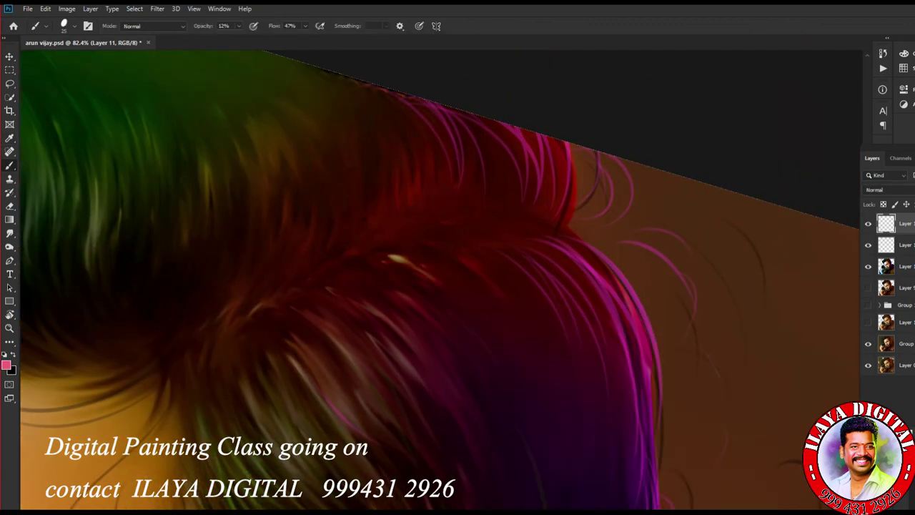
scroll(456, 412, down, 5)
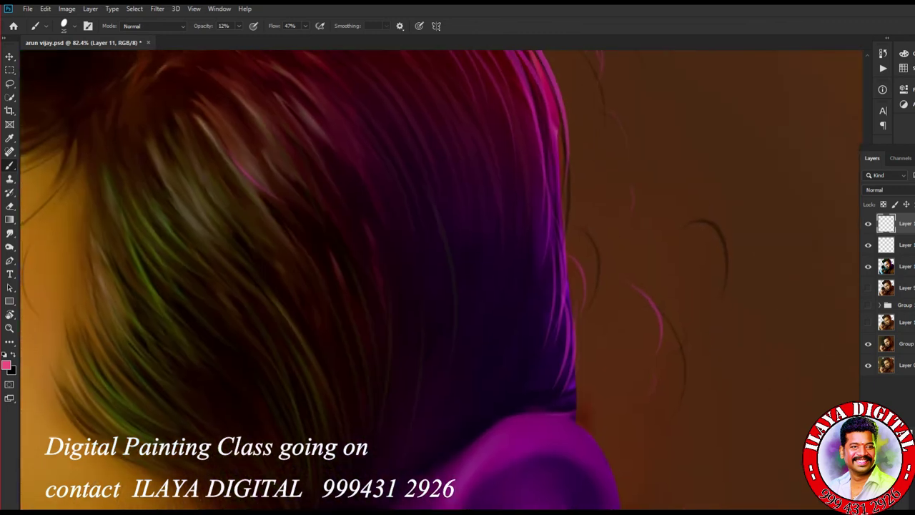
scroll(458, 286, down, 5)
scroll(457, 286, up, 5)
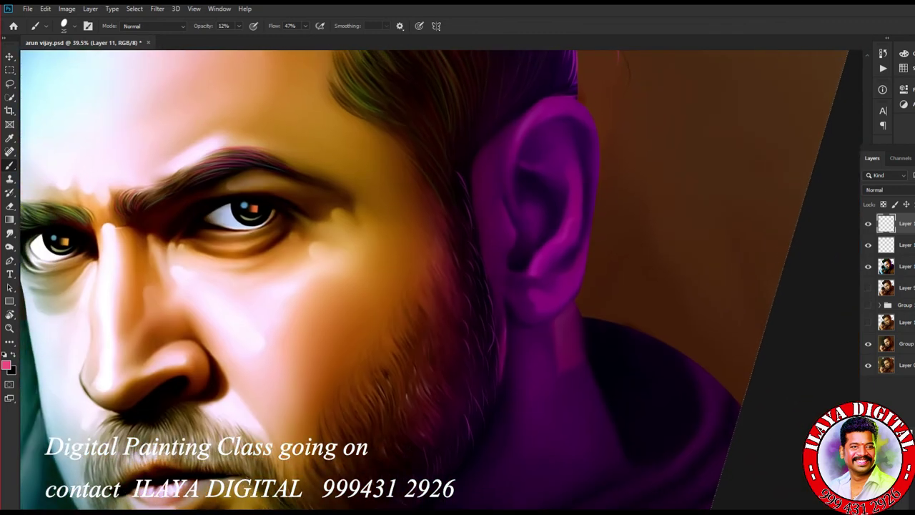
Set the foreground colour to near-white f8f0f3 and opacity to 100%, and paint highlight strands along the back edge of the head.
click(6, 365)
click(501, 340)
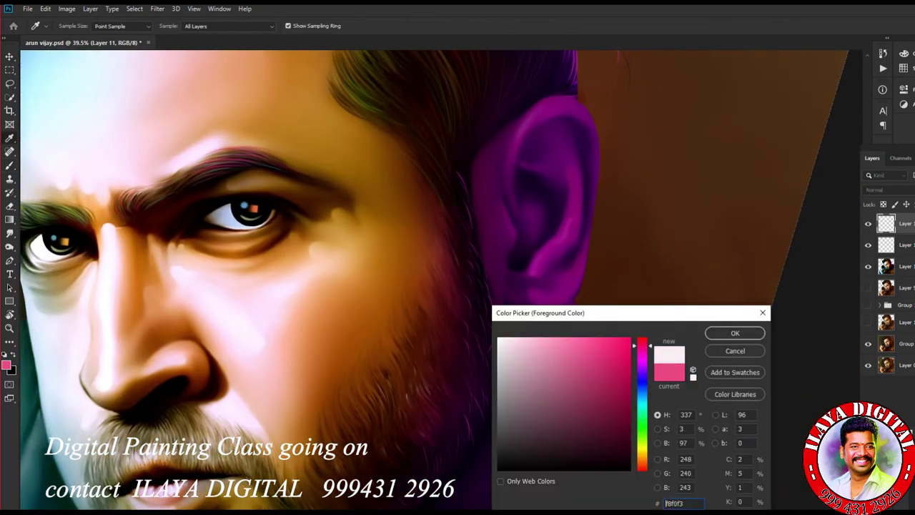
click(733, 331)
scroll(733, 331, up, 3)
scroll(458, 285, up, 3)
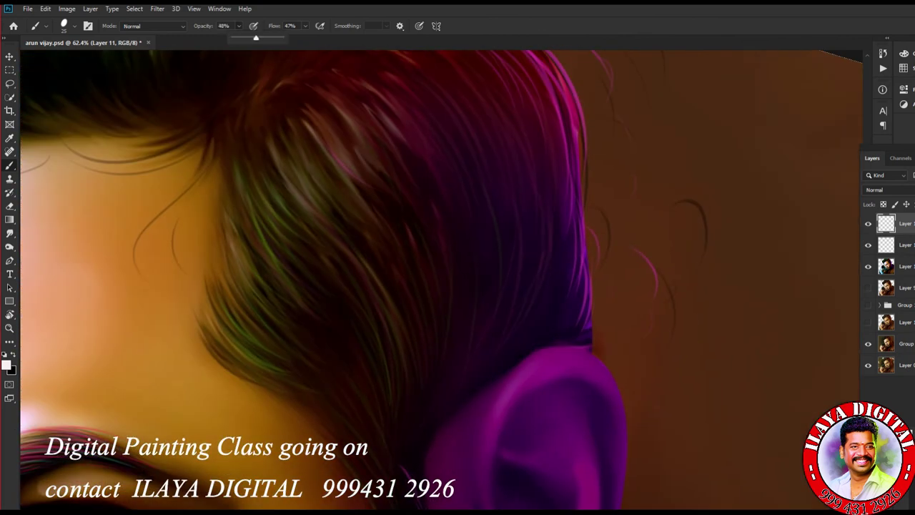
click(238, 26)
drag(238, 38, 270, 37)
drag(554, 71, 583, 225)
drag(573, 165, 590, 313)
drag(624, 240, 634, 273)
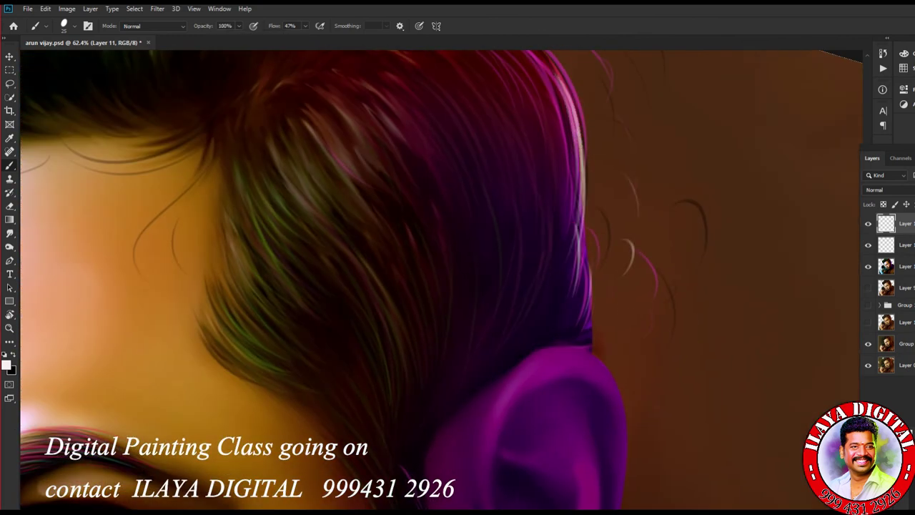
Paint near-white highlight strands over the upper hair and more loose hairs in the background behind the head.
scroll(500, 285, up, 5)
drag(464, 109, 508, 191)
drag(398, 89, 434, 122)
drag(543, 179, 476, 261)
drag(511, 215, 429, 300)
scroll(458, 286, down, 3)
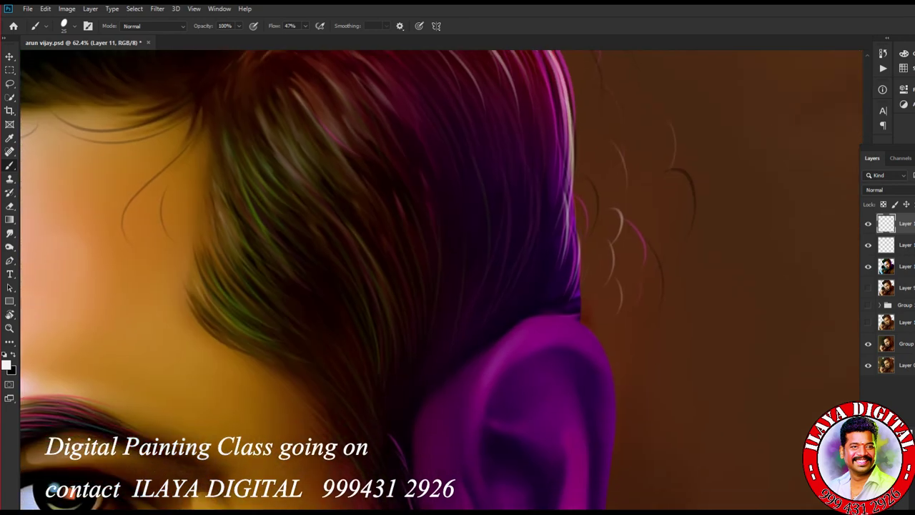
Add near-white highlight strands at the back of the head and on the dark sideburn in front of the ear.
drag(551, 114, 549, 266)
drag(529, 143, 543, 279)
scroll(543, 279, down, 6)
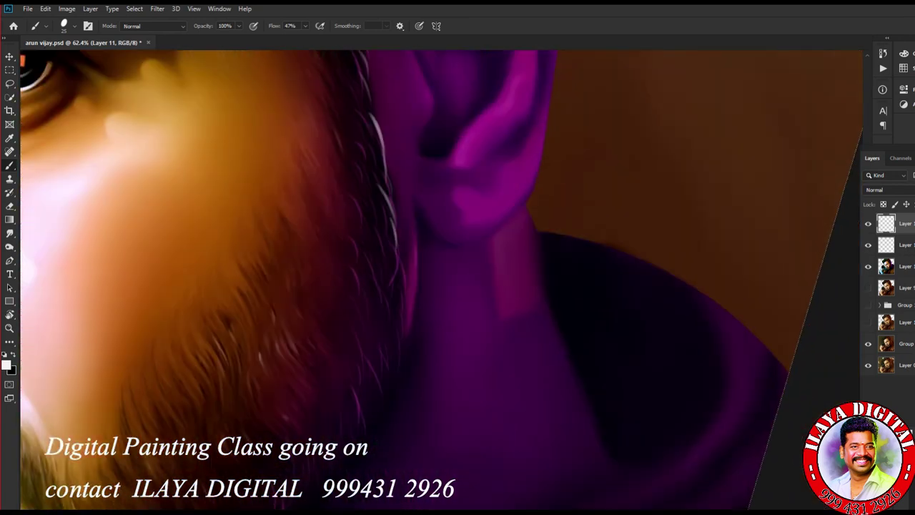
Paint near-white highlight strands down the sideburn edge below the ear and along the jaw side of the beard.
scroll(457, 286, down, 3)
drag(436, 184, 413, 265)
drag(427, 184, 412, 256)
drag(432, 84, 428, 121)
scroll(429, 214, left, 2)
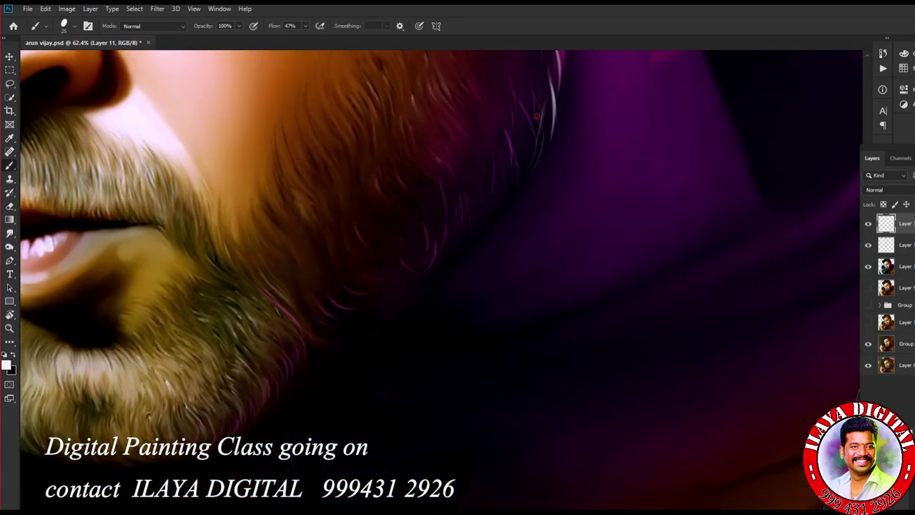
drag(539, 114, 492, 206)
drag(523, 126, 480, 217)
Change the foreground colour to bright yellow-green and paint strands along the dark sideburn edge in front of the ear.
scroll(429, 286, down, 3)
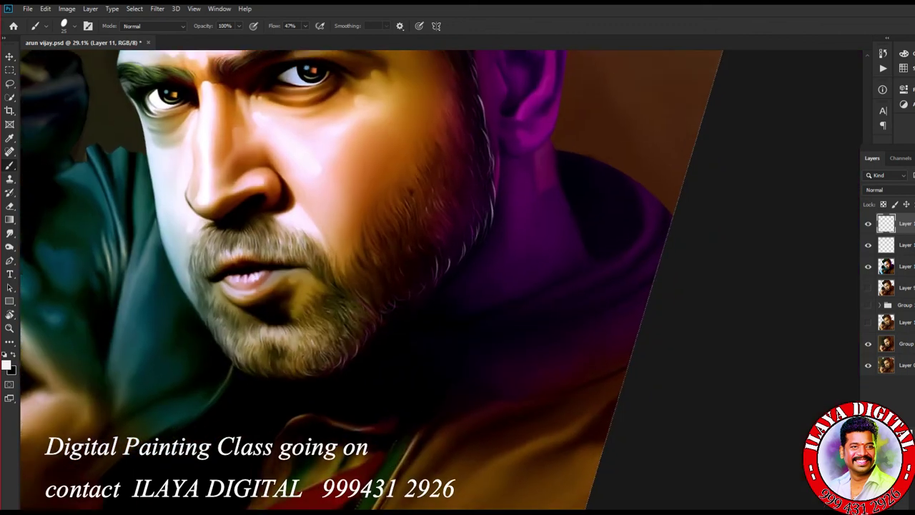
click(6, 365)
click(734, 331)
scroll(429, 214, up, 3)
mouse_move(406, 201)
mouse_down()
mouse_move(395, 253)
mouse_move(422, 382)
mouse_up()
scroll(315, 286, up, 3)
drag(308, 329, 293, 415)
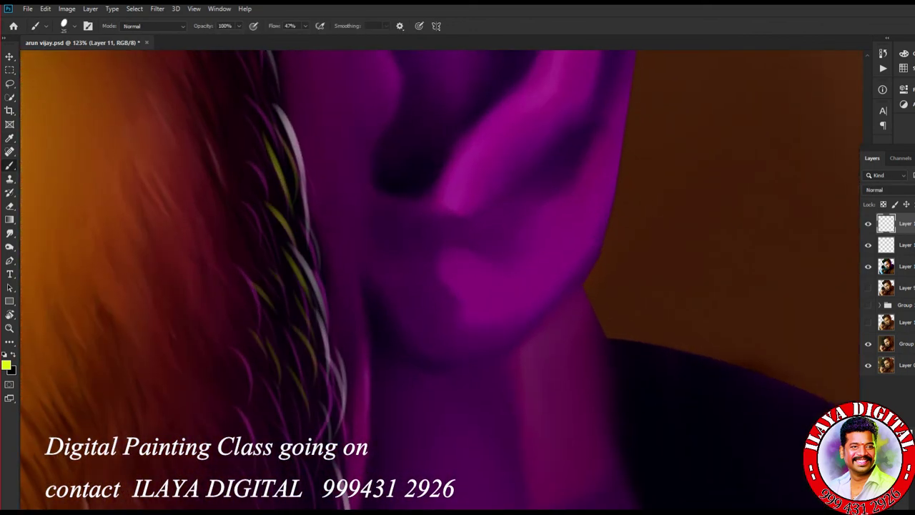
Paint yellow-green strands down the jaw side of the beard and around the edge of the chin.
scroll(315, 286, up, 2)
drag(330, 215, 314, 318)
drag(380, 293, 393, 341)
drag(345, 271, 358, 310)
drag(444, 119, 465, 215)
mouse_move(428, 167)
mouse_down()
mouse_move(449, 283)
mouse_move(436, 278)
mouse_move(445, 338)
mouse_up()
drag(277, 340, 310, 406)
drag(424, 330, 376, 469)
drag(426, 318, 386, 422)
drag(403, 334, 396, 385)
drag(343, 322, 486, 236)
drag(370, 185, 309, 275)
drag(384, 280, 371, 343)
drag(451, 315, 356, 433)
drag(350, 257, 367, 292)
drag(243, 383, 295, 409)
drag(379, 294, 404, 343)
drag(286, 350, 332, 366)
drag(173, 356, 202, 398)
drag(386, 291, 365, 350)
drag(306, 391, 263, 450)
drag(389, 188, 340, 253)
Add a few more yellow-green strands over the beard where the jaw meets the chin.
key(z)
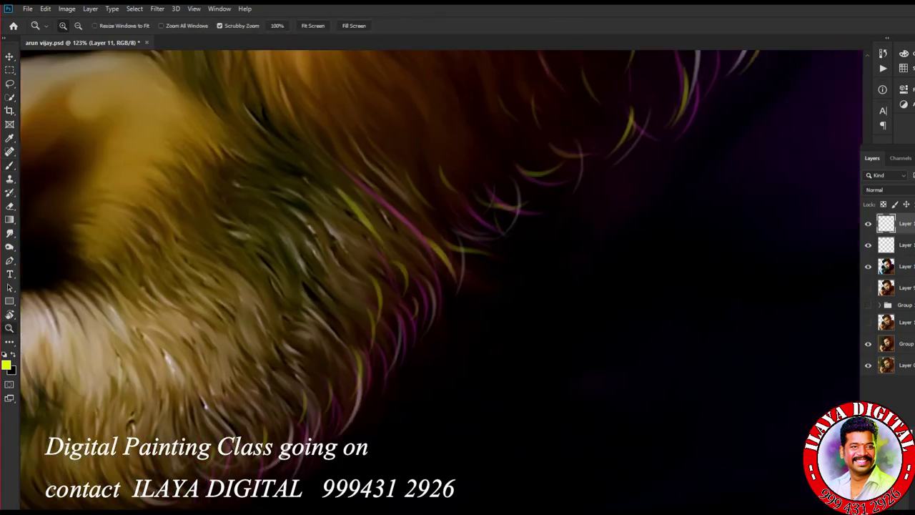
click(389, 272)
drag(322, 178, 386, 275)
drag(375, 198, 439, 361)
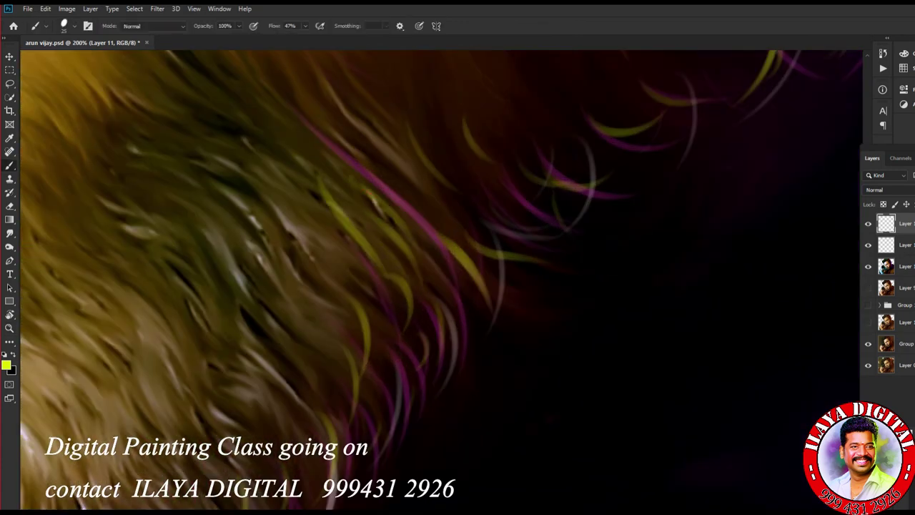
Set the brush to size 15 with 100% flow and a light blue colour, and paint strands along the beard's lower edge.
key(F5)
click(550, 246)
key(F5)
scroll(442, 278, down, 5)
scroll(442, 279, up, 5)
click(5, 365)
click(39, 186)
key(Return)
key(b)
scroll(429, 286, down, 5)
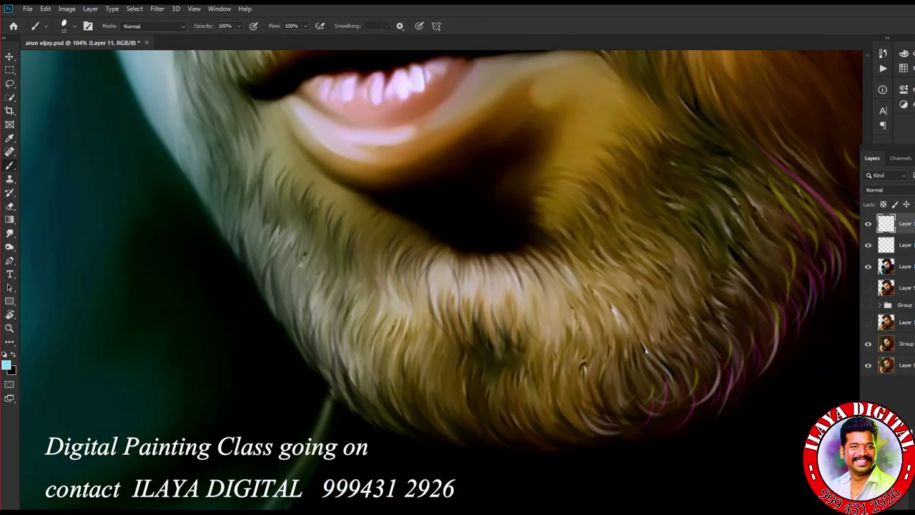
mouse_move(254, 275)
mouse_down()
mouse_move(357, 403)
mouse_move(494, 440)
mouse_move(654, 407)
mouse_up()
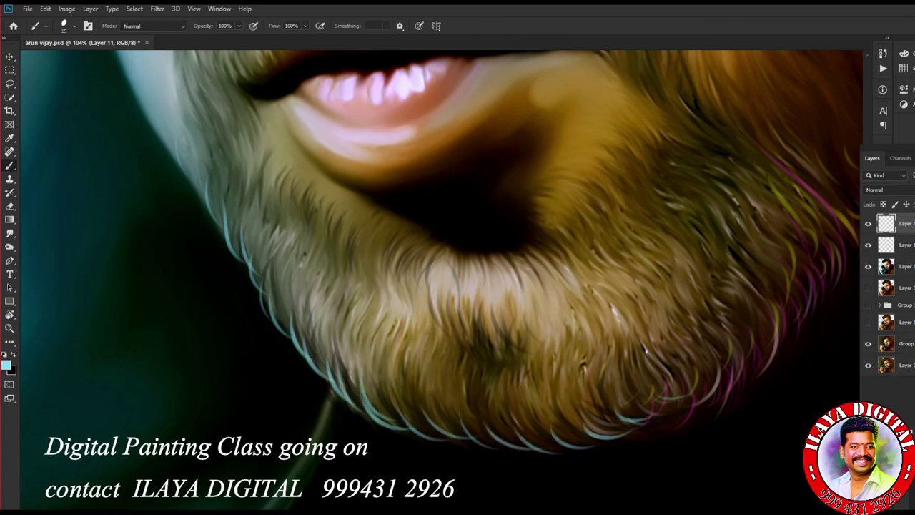
drag(354, 386, 654, 404)
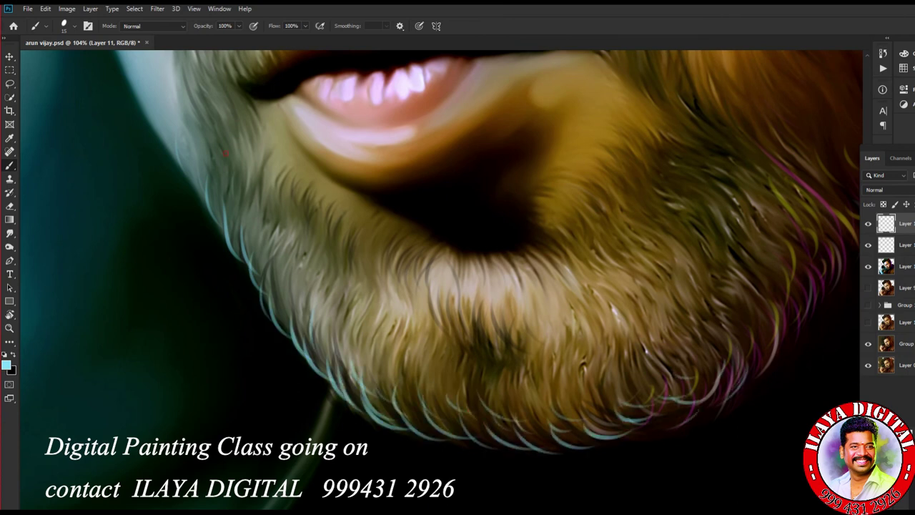
Change the foreground colour to a stronger blue and paint strands along the beard's lower edge and the shaded side of the moustache.
click(6, 365)
click(640, 389)
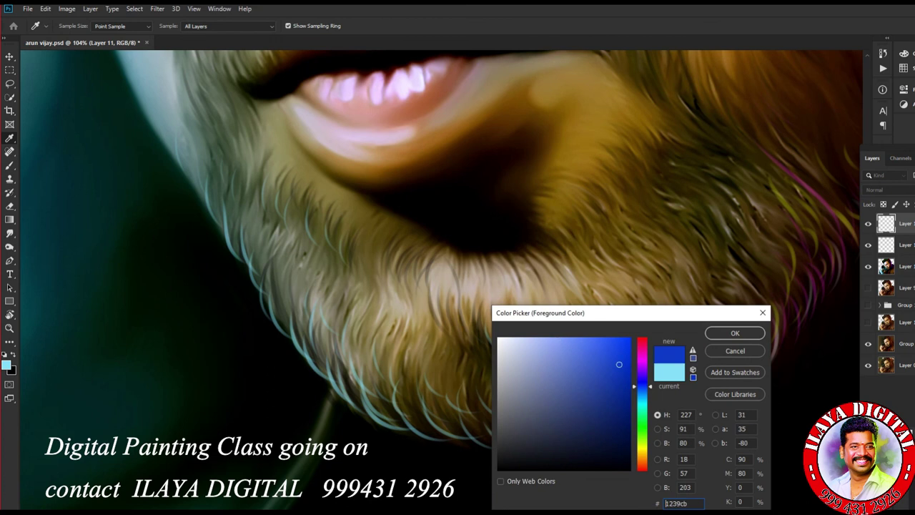
click(734, 331)
drag(386, 407, 522, 443)
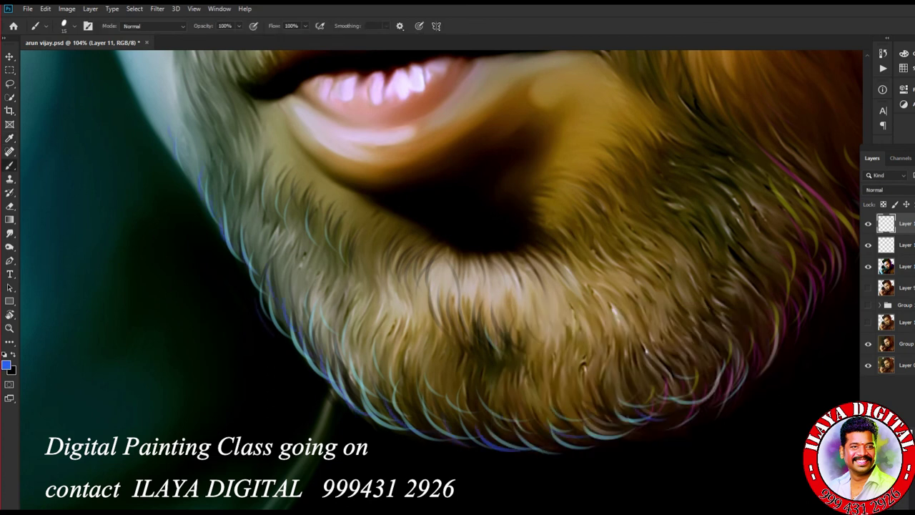
scroll(441, 279, up, 5)
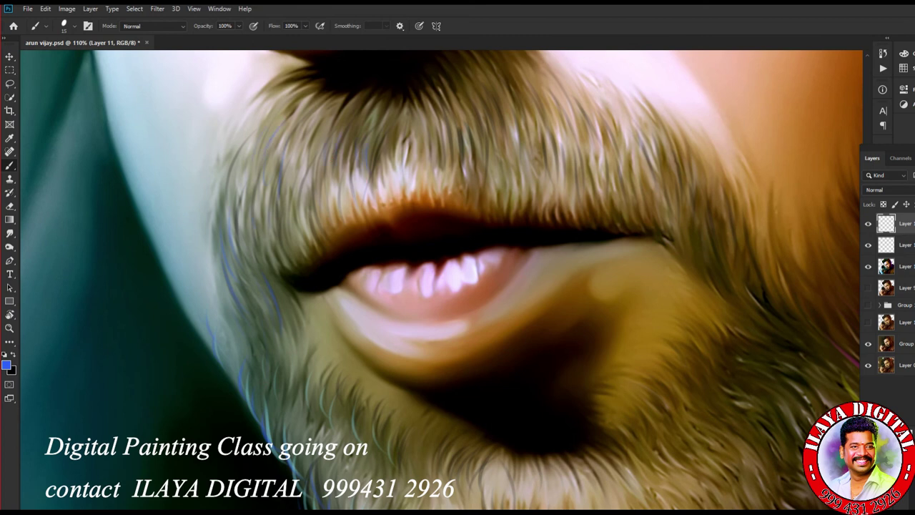
Set the foreground colour back to light blue and paint strands on the shaded end of the moustache and beside the mouth.
click(6, 365)
click(641, 400)
click(735, 330)
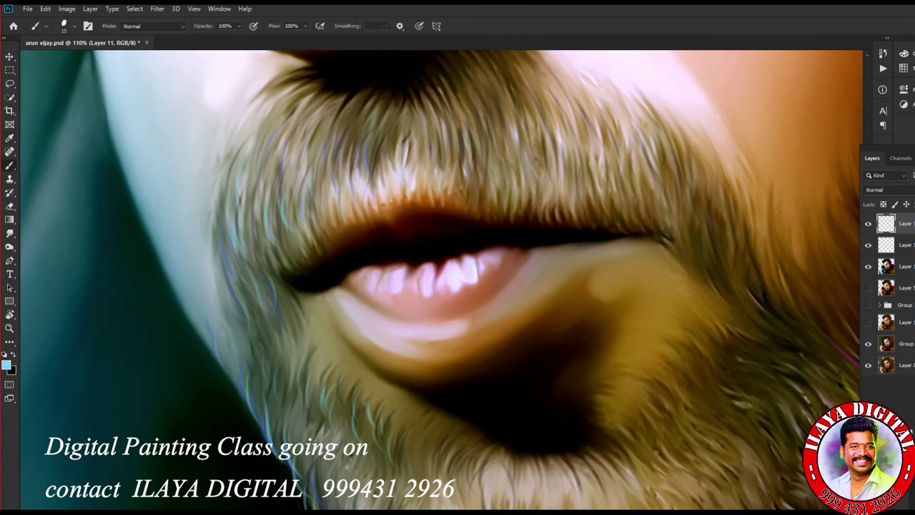
drag(511, 353, 269, 407)
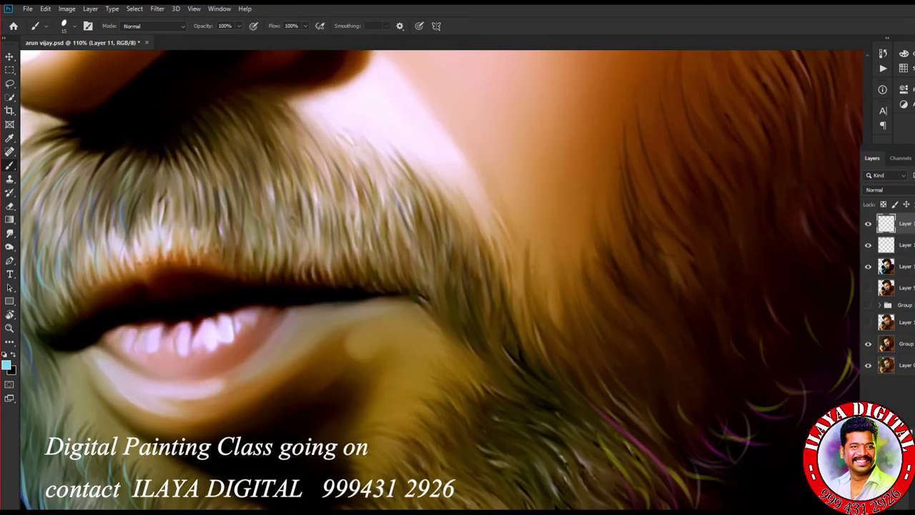
Change the foreground colour to magenta and return to the Brush tool.
click(6, 366)
click(642, 350)
click(641, 445)
click(642, 352)
click(642, 360)
click(735, 333)
key(b)
Change the foreground colour to yellow-green and paint strands over the sideburn beside the blue-lit forehead, with loose hairs in the background.
click(6, 365)
click(641, 429)
click(735, 333)
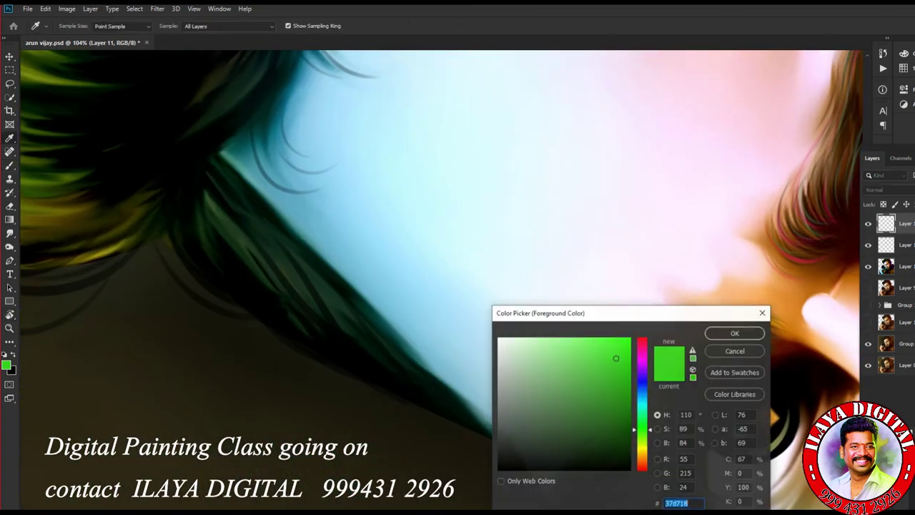
click(639, 438)
click(733, 331)
key(b)
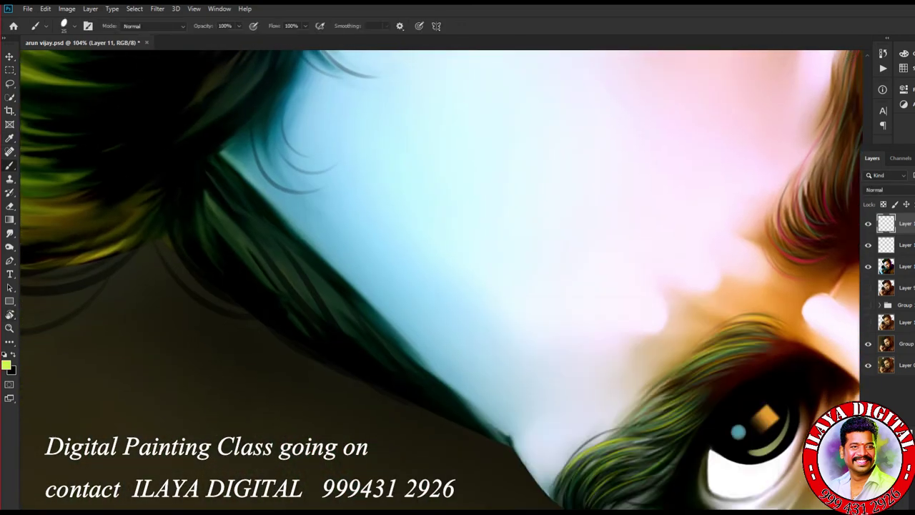
mouse_move(175, 225)
mouse_down()
mouse_move(270, 316)
mouse_move(361, 382)
mouse_up()
drag(332, 335, 480, 430)
drag(219, 210, 282, 311)
drag(250, 233, 318, 321)
drag(160, 287, 214, 366)
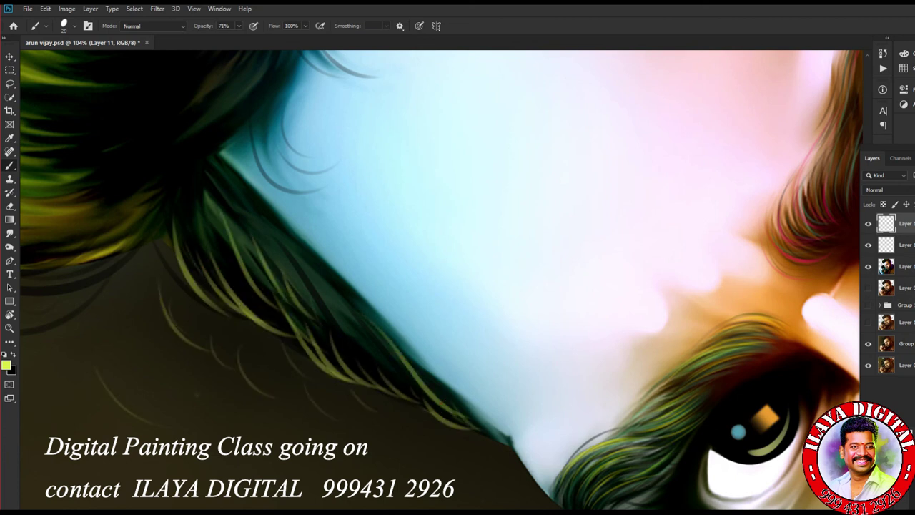
drag(386, 315, 450, 389)
Change the foreground colour to cyan and paint strands over the same sideburn and its upper end near the hair.
click(7, 366)
click(641, 396)
click(735, 331)
mouse_move(163, 254)
mouse_down()
mouse_move(214, 309)
mouse_move(261, 326)
mouse_up()
mouse_move(246, 287)
mouse_down()
mouse_move(298, 342)
mouse_move(436, 422)
mouse_up()
drag(402, 382, 456, 430)
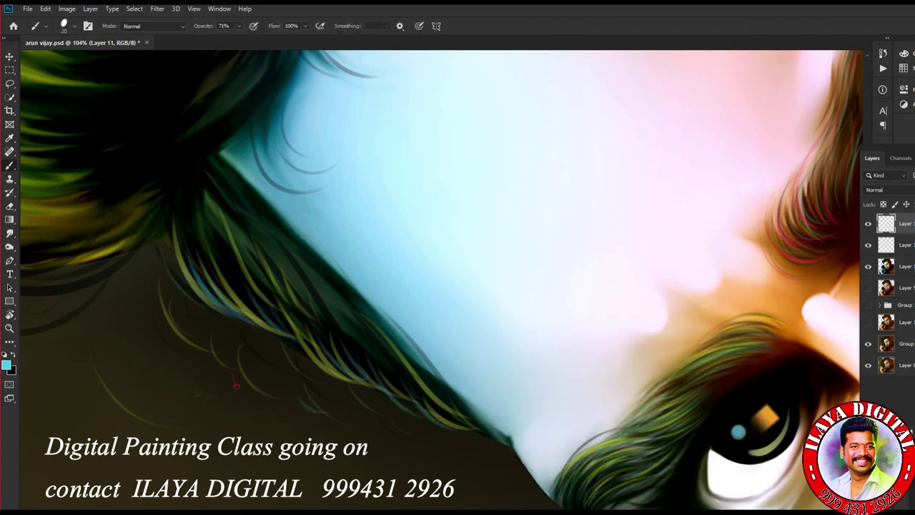
drag(171, 214, 156, 300)
drag(215, 197, 187, 308)
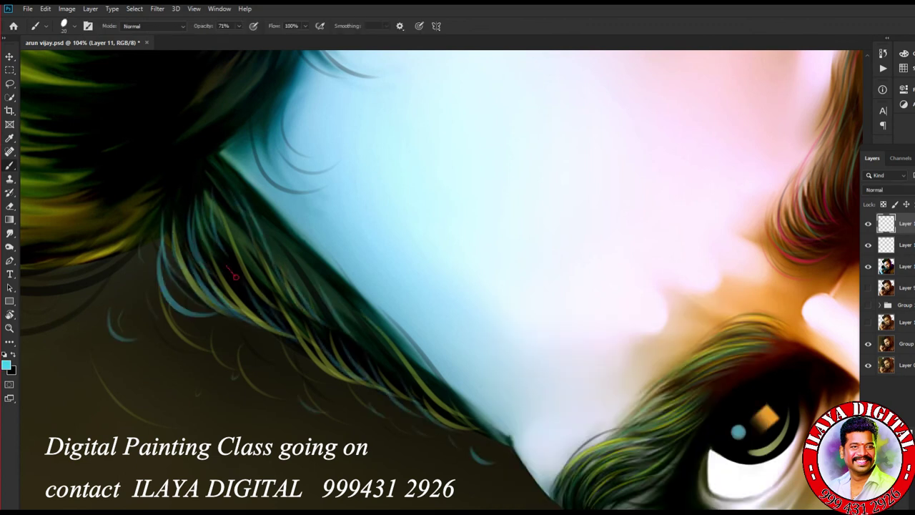
Paint cyan strands around the outer outline of the green hair and as loose hairs in the background, undoing one stroke.
drag(142, 207, 72, 293)
scroll(442, 280, down, 3)
scroll(441, 280, up, 3)
drag(202, 293, 355, 386)
key(ctrl+z)
mouse_move(215, 336)
mouse_down()
mouse_move(307, 400)
mouse_move(300, 404)
mouse_up()
drag(203, 278, 286, 375)
drag(187, 207, 214, 321)
drag(158, 221, 139, 326)
drag(75, 310, 120, 356)
drag(184, 200, 189, 328)
Set the foreground colour to yellow-green c8e860.
click(6, 364)
click(336, 154)
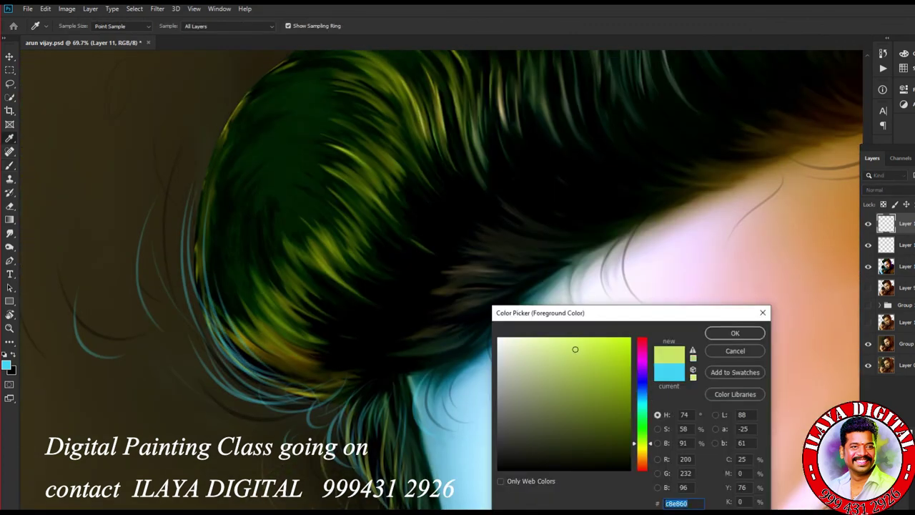
key(Return)
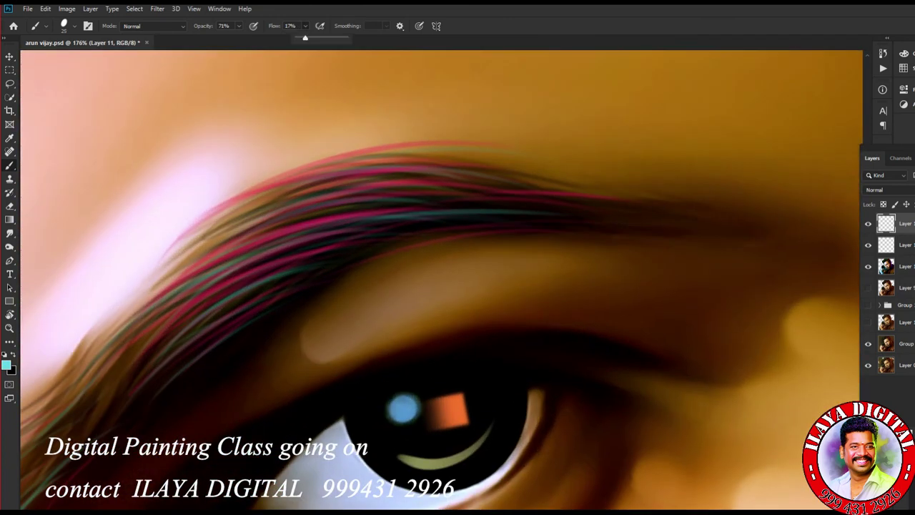
Set the brush flow to 100% and opacity to 77%, and paint cyan strands through the pink-tinted eyebrow.
key(shift+0)
key(7)
key(7)
drag(272, 218, 493, 197)
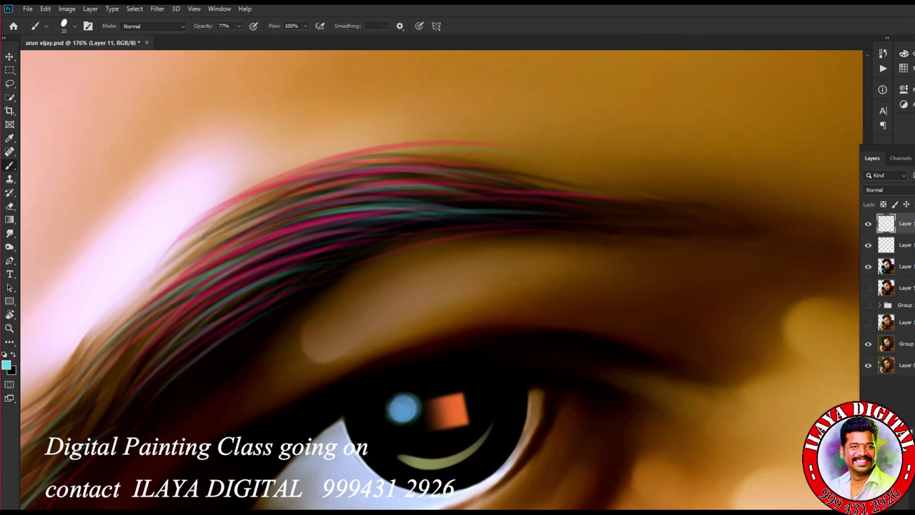